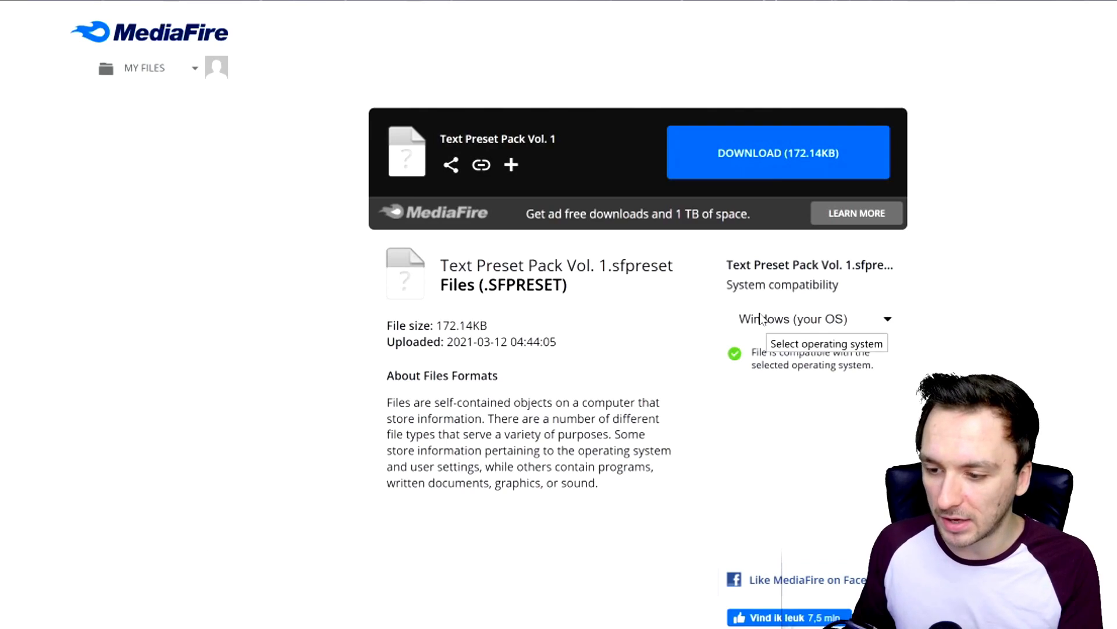
- Keep Windows as the operating system and download Text Preset Pack Vol. 1.sfpreset, saving the file to the computer
left_click(780, 321)
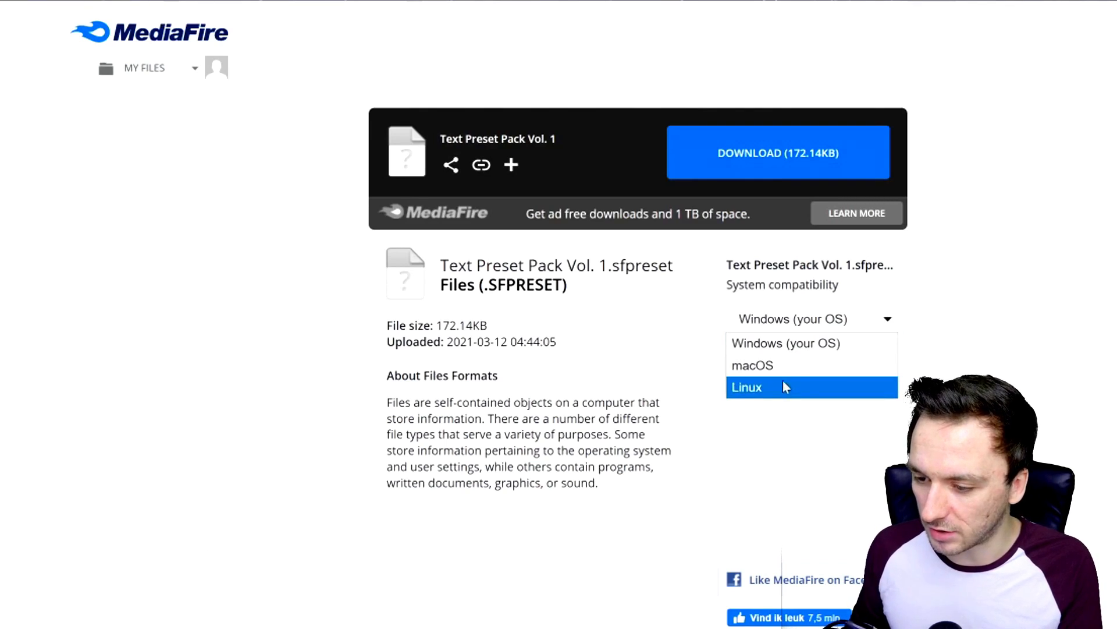
left_click(802, 348)
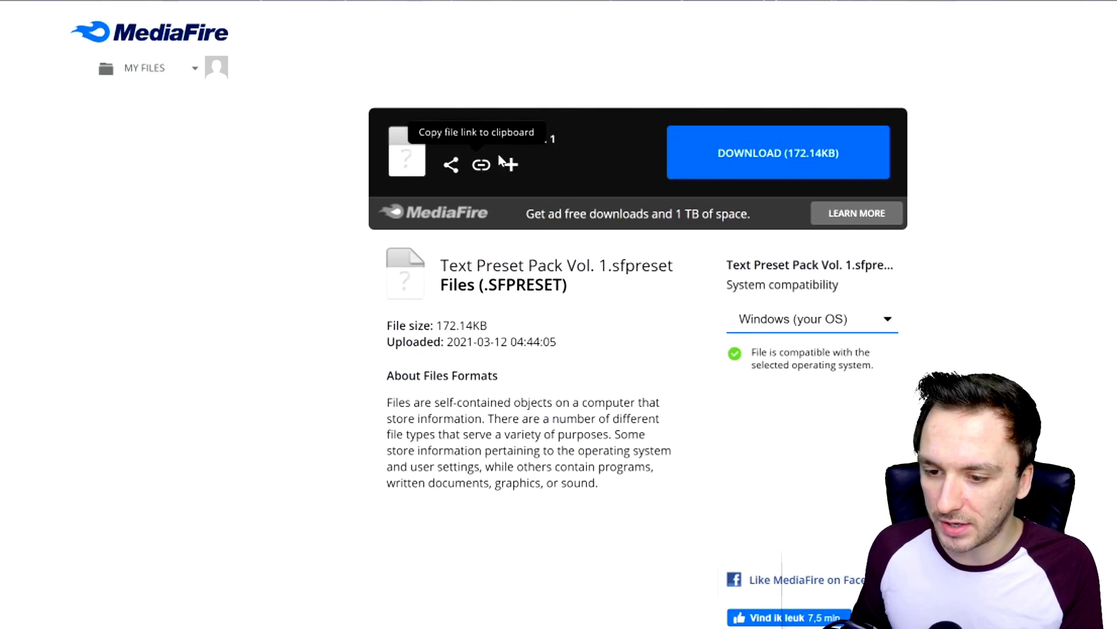
left_click(794, 153)
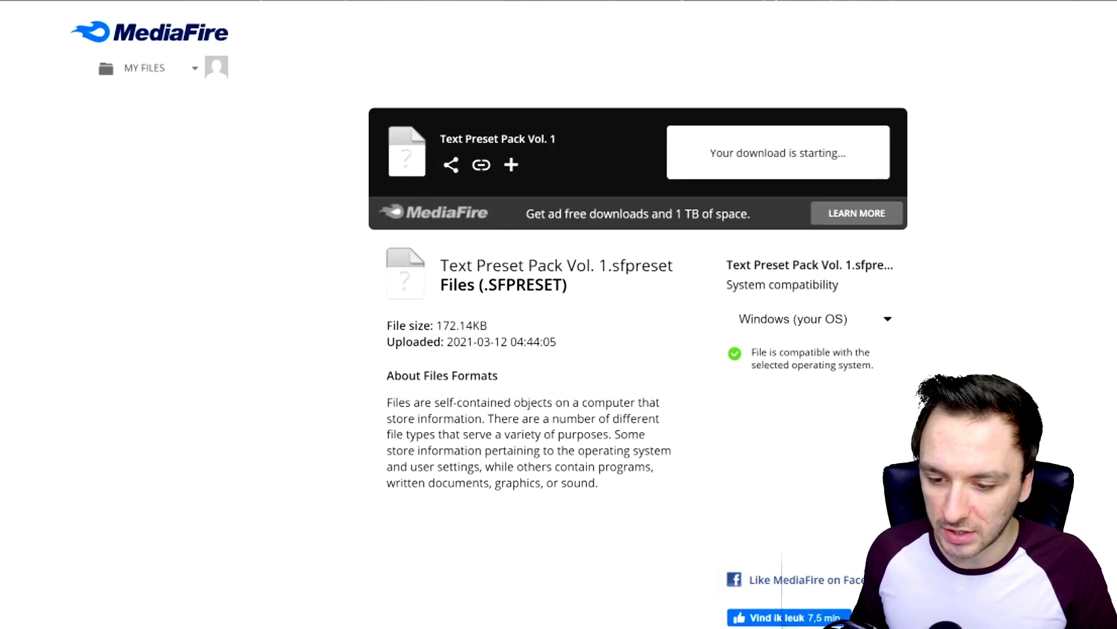
left_click_drag(447, 405, 455, 230)
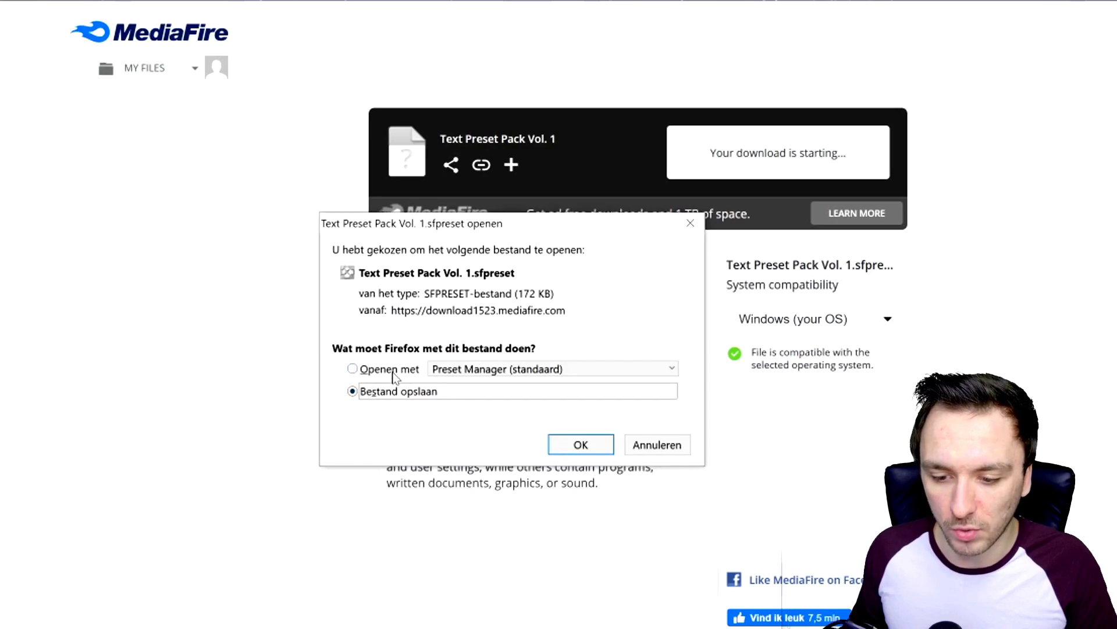
left_click(580, 446)
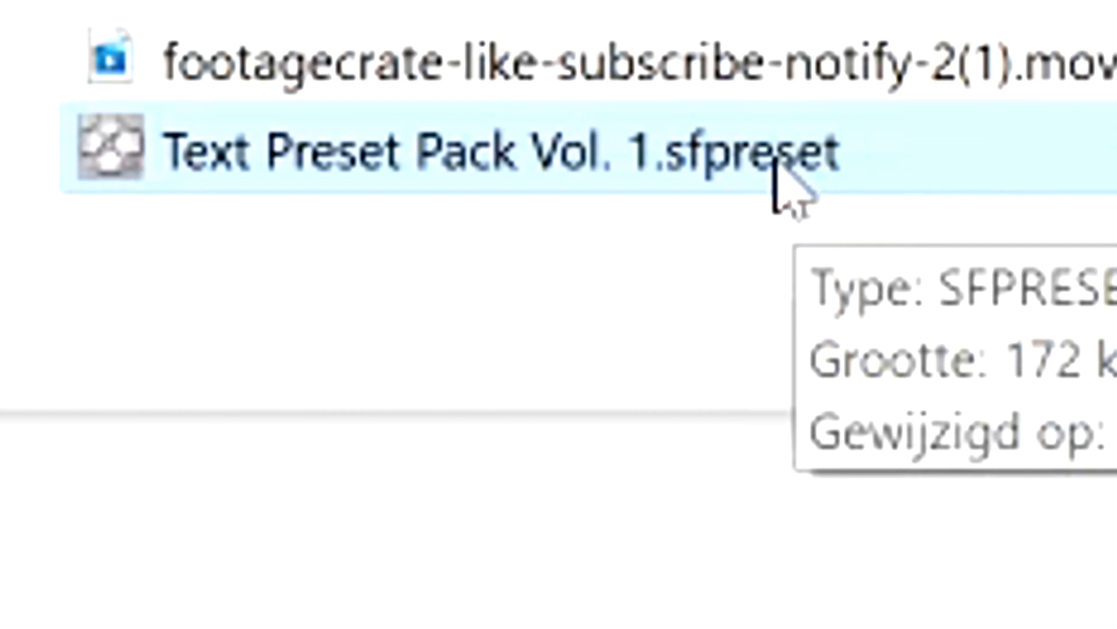
- Open the downloaded Text Preset Pack Vol. 1.sfpreset in Preset Manager and show the contents of its FX Chains folder
double_click(499, 174)
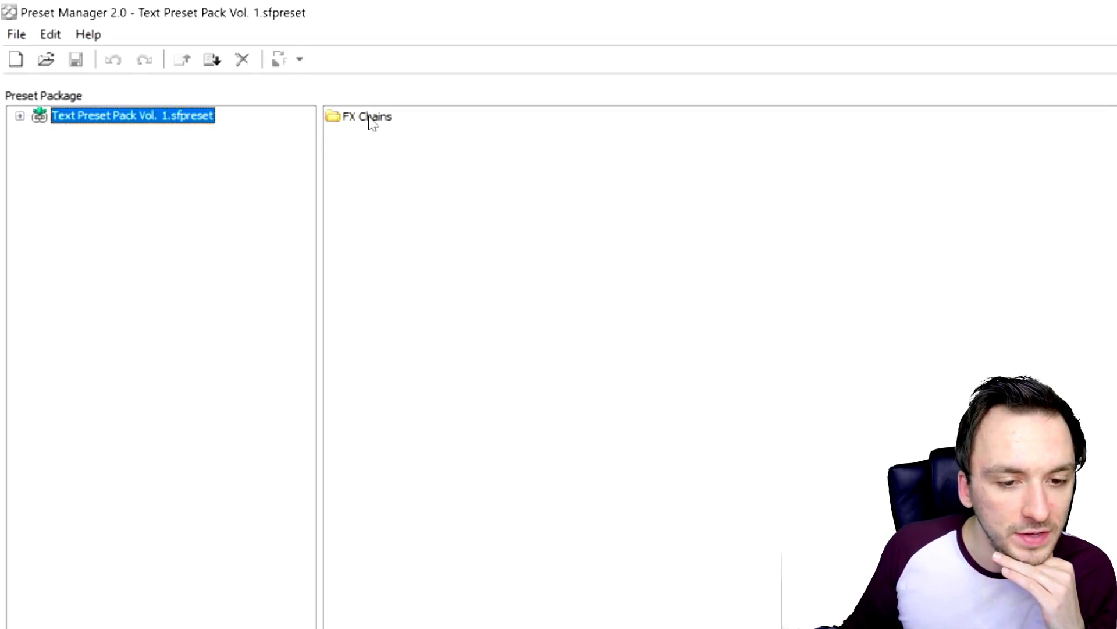
double_click(369, 117)
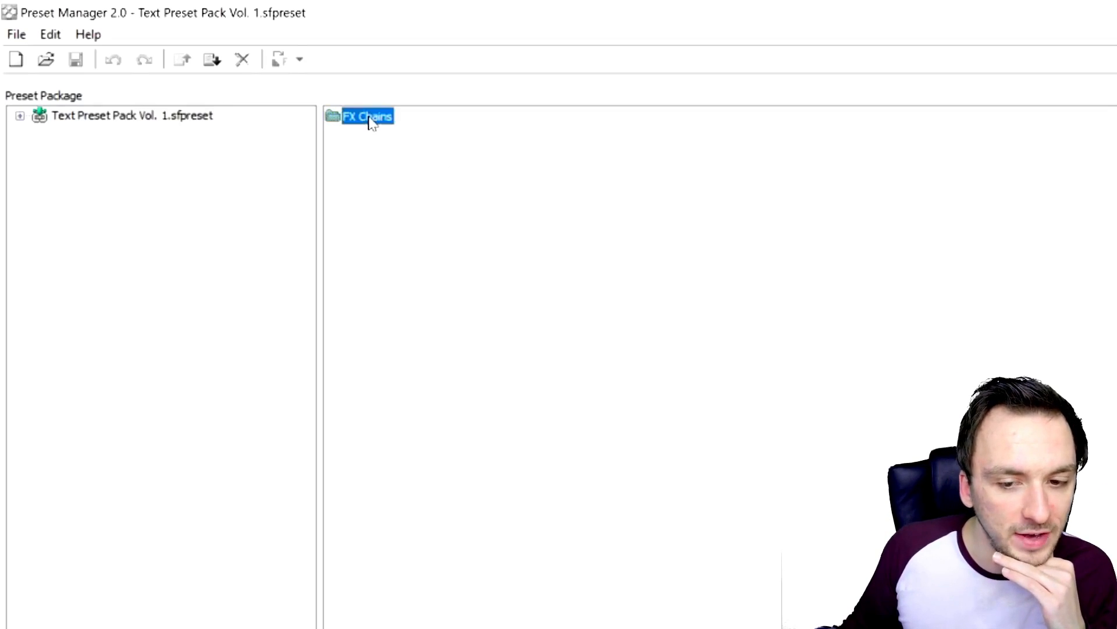
left_click(518, 433)
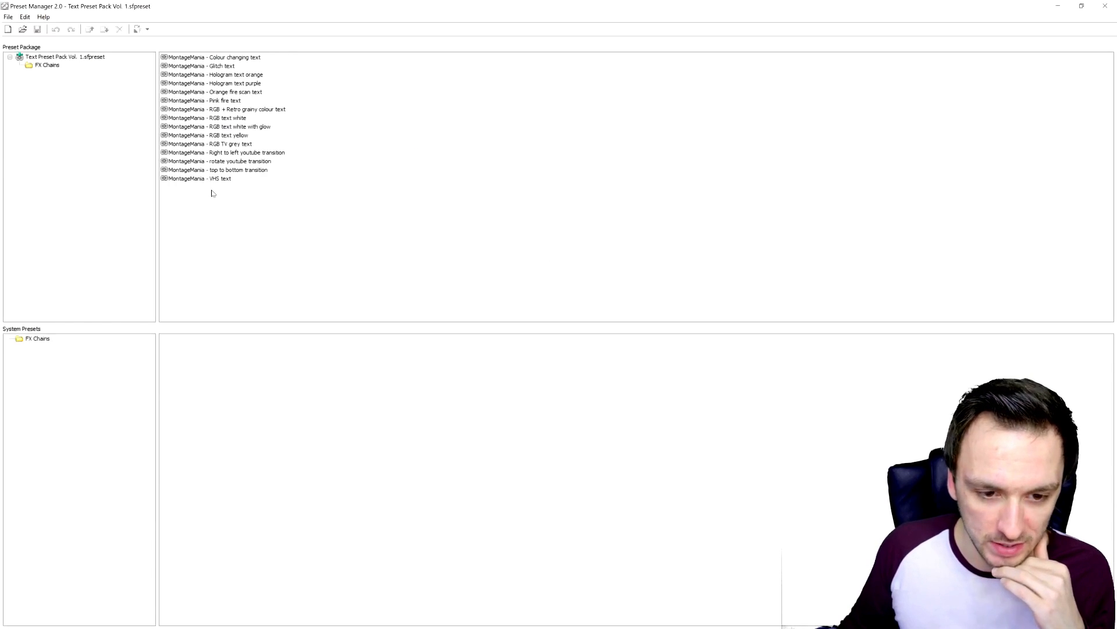
- Copy all the MontageMania FX chains from the package to the system presets, overwriting every existing one
left_click_drag(256, 217, 219, 52)
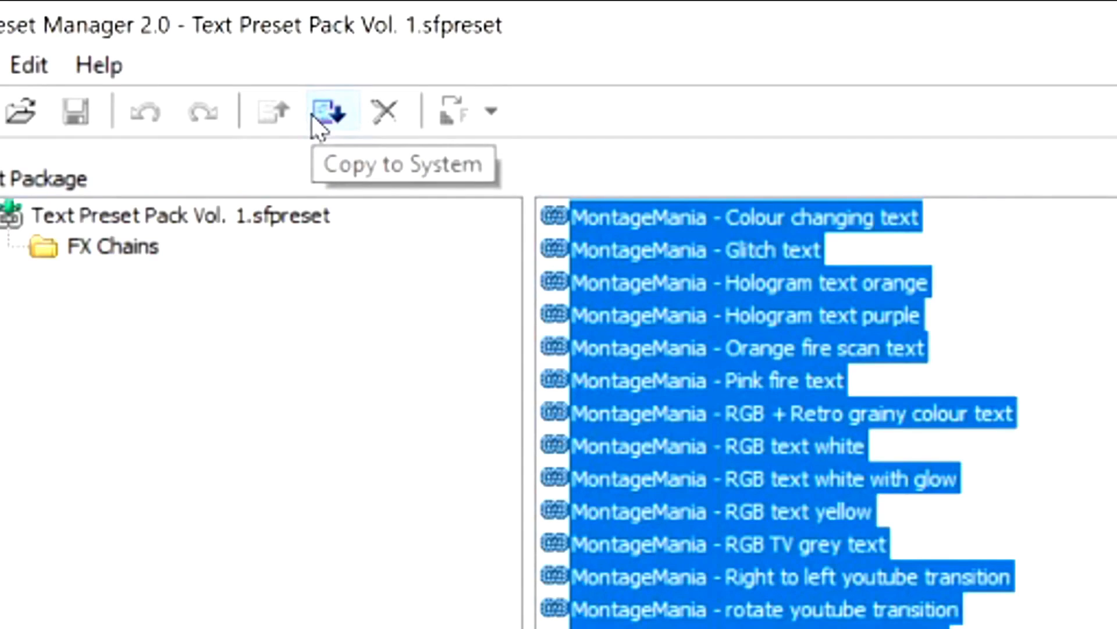
left_click(328, 117)
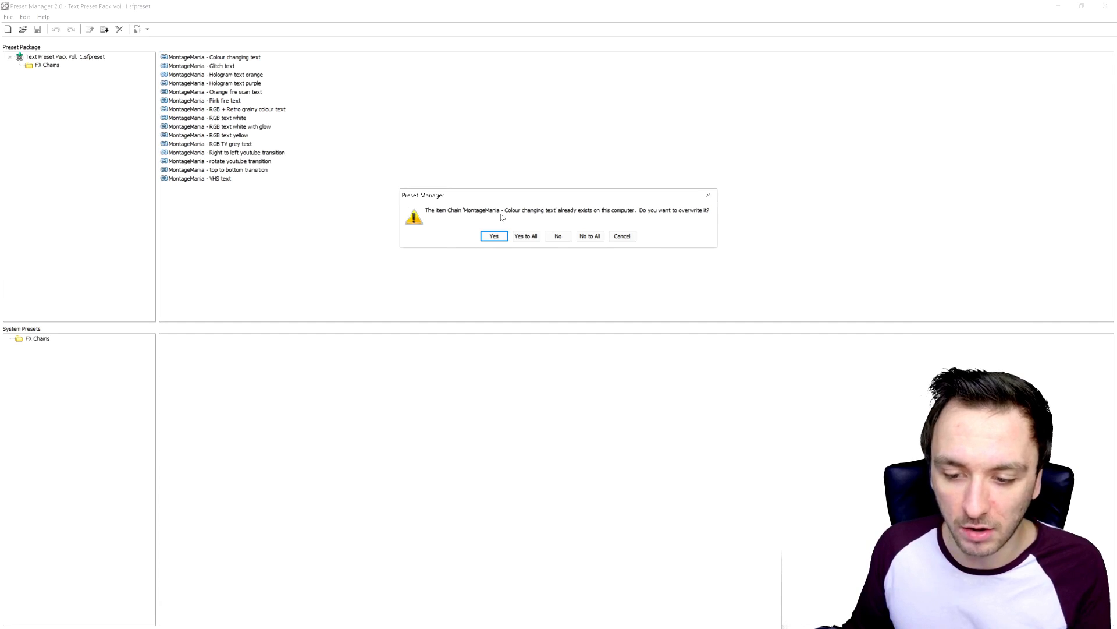
left_click(530, 238)
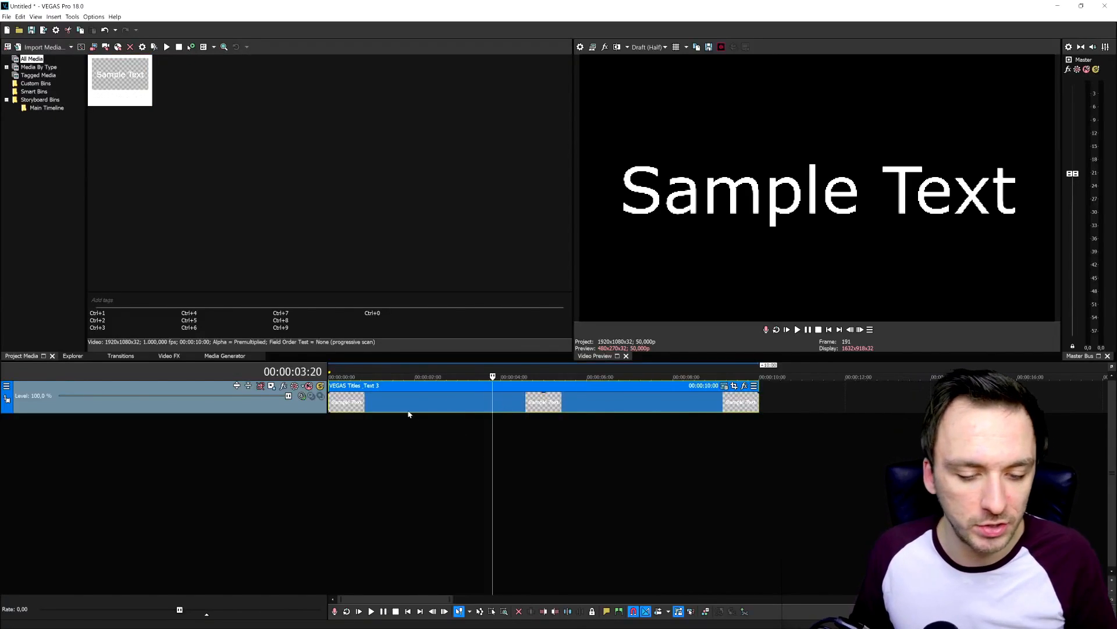
- Switch to VEGAS Pro and delete the sample title event from the timeline and its media from the project
left_click(156, 173)
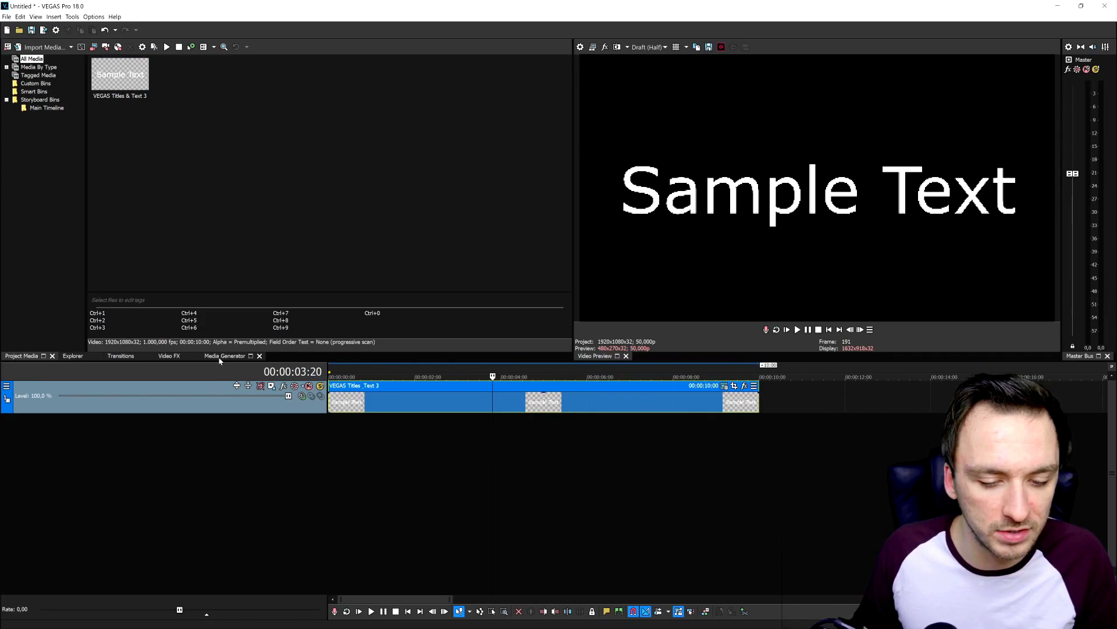
left_click(401, 409)
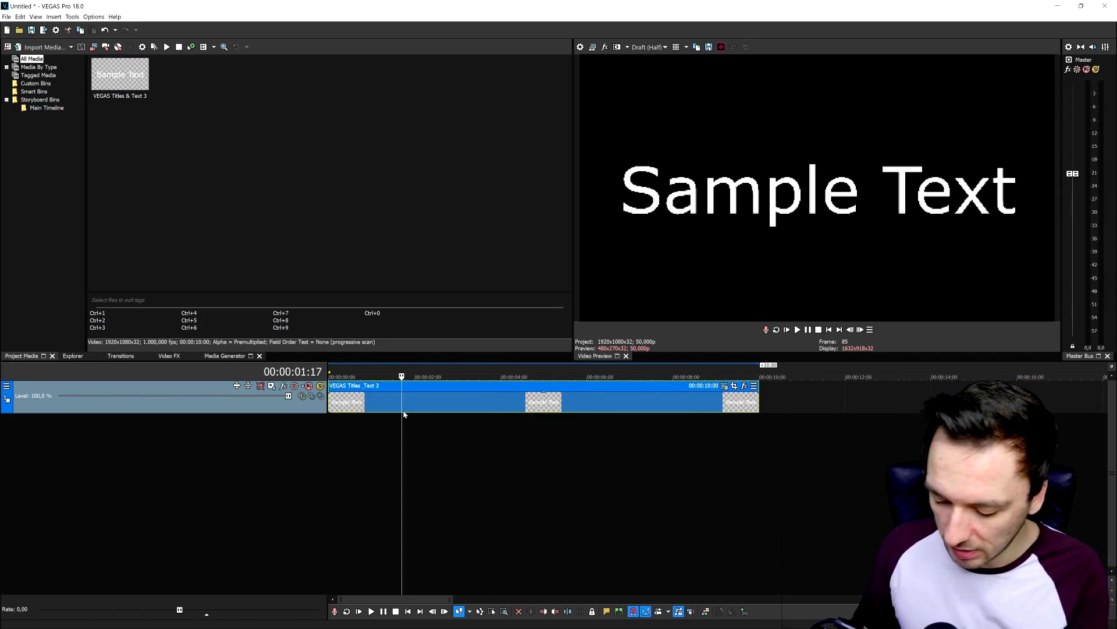
key("Delete")
left_click(106, 77)
key("Delete")
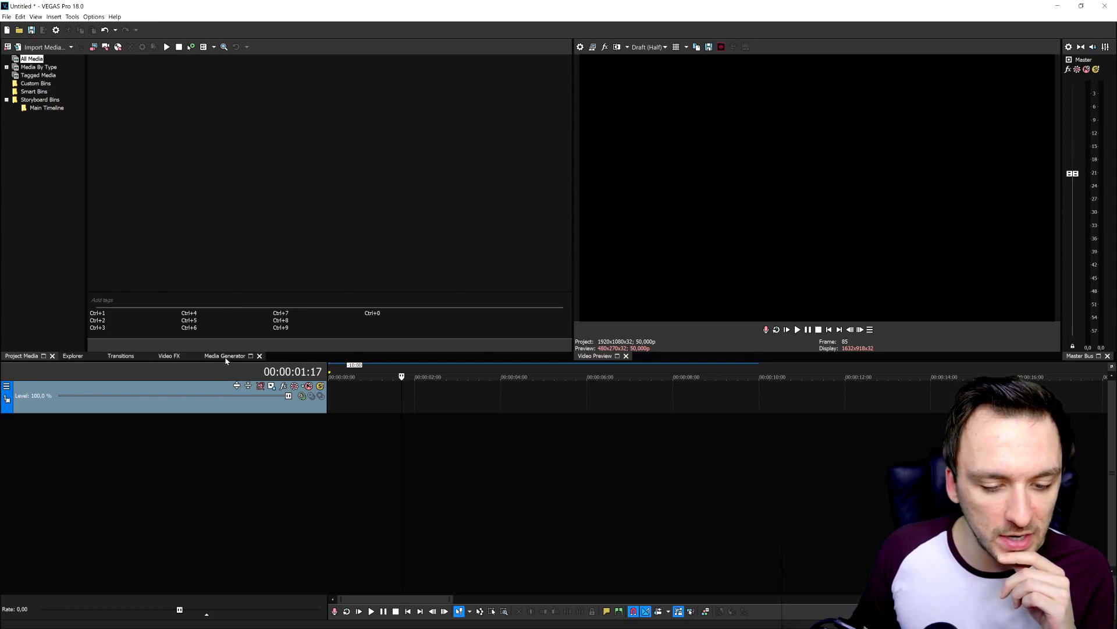
- Add the default Titles & Text generator to the start of the video track
left_click(226, 356)
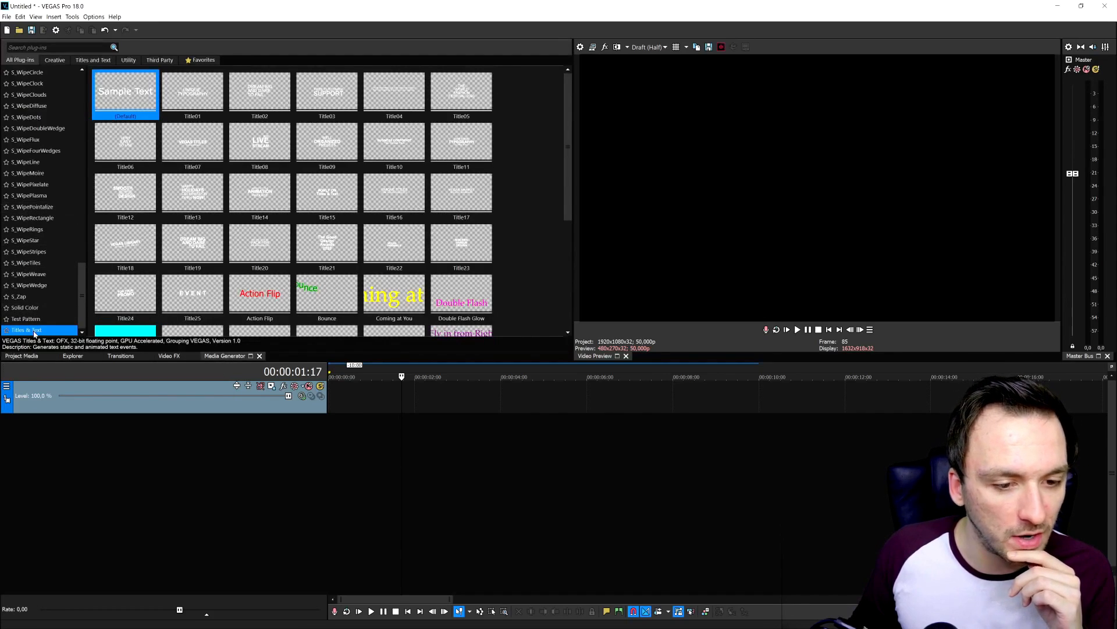
left_click_drag(123, 90, 332, 402)
left_click_drag(457, 468, 520, 359)
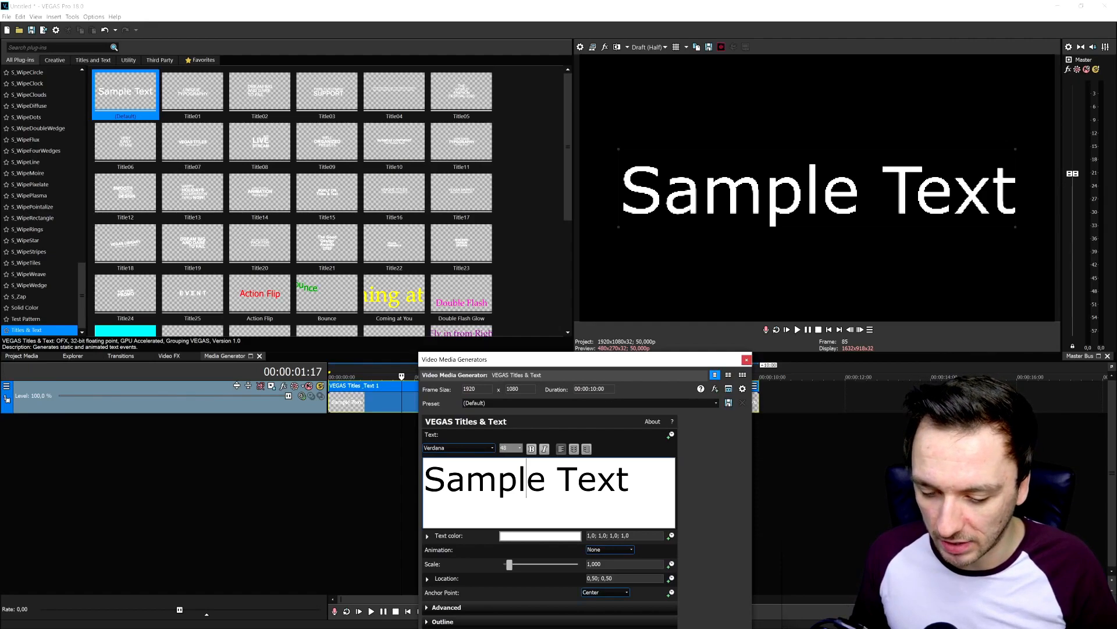
- Replace the title's sample text with the channel name and set its font size to 25
key("ctrl+a")
type("JustAlexHalf")
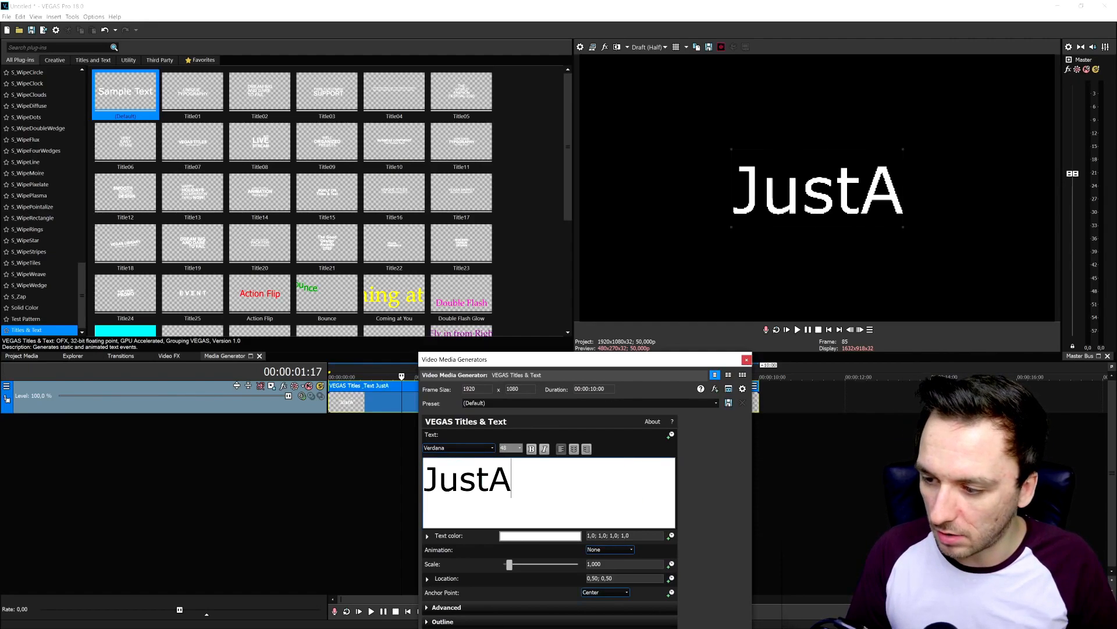
type("ord")
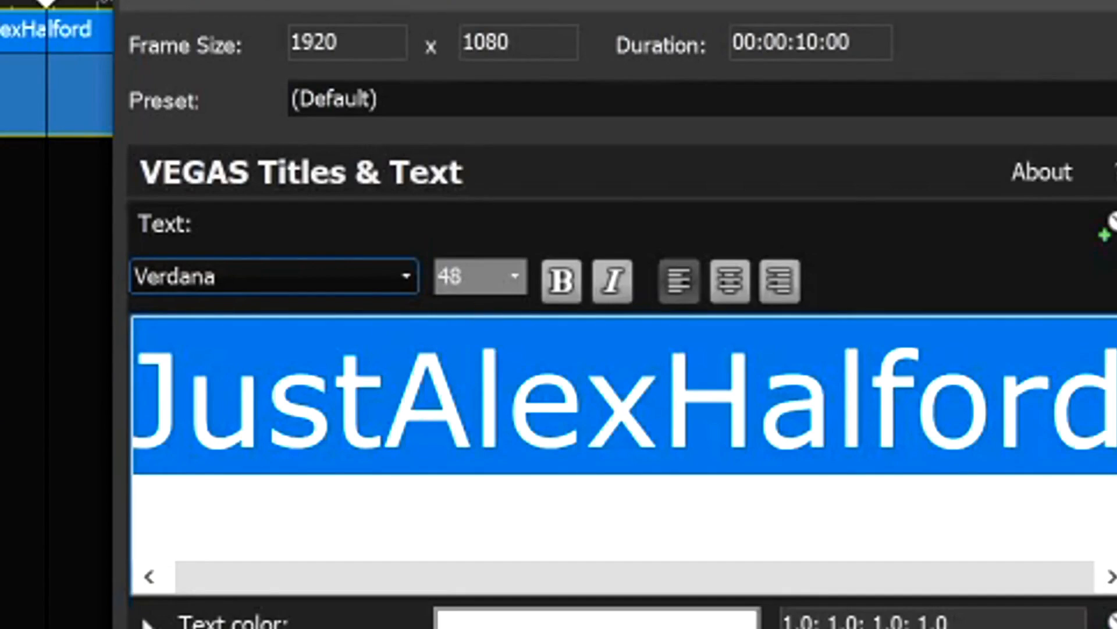
double_click(505, 448)
type("25")
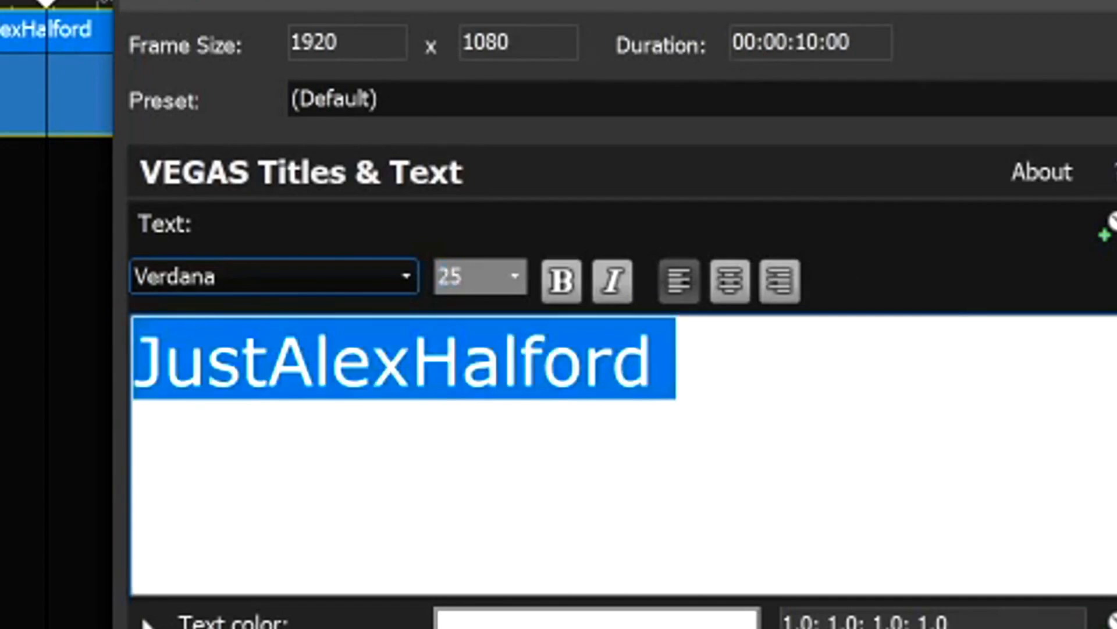
- Change the title's font to SF Movie Poster and close the title's generator settings
left_click(463, 448)
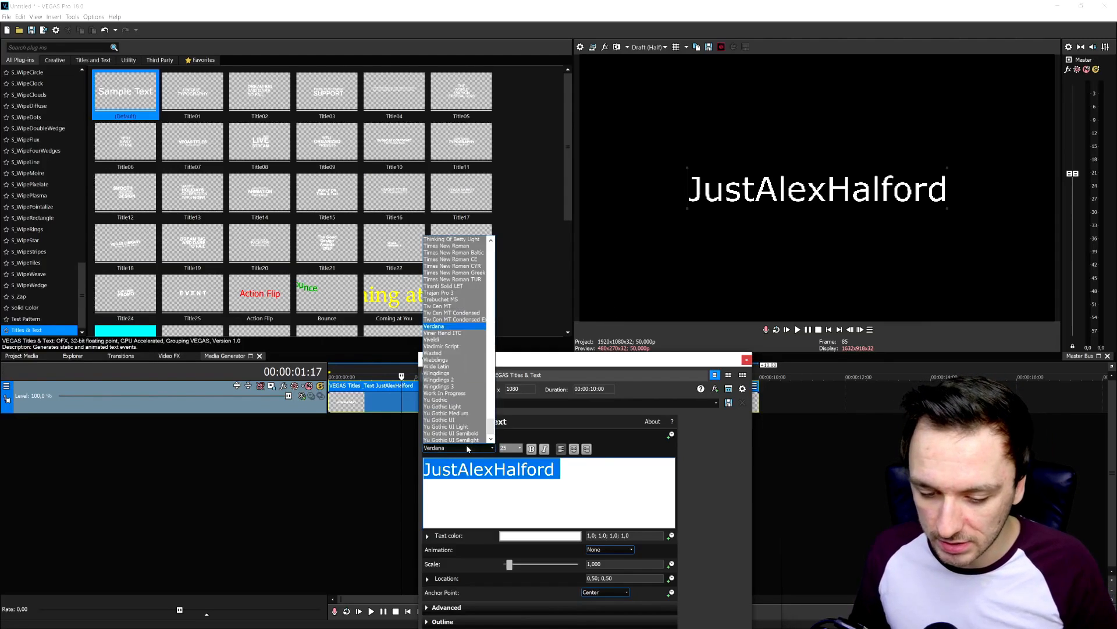
left_click(454, 254)
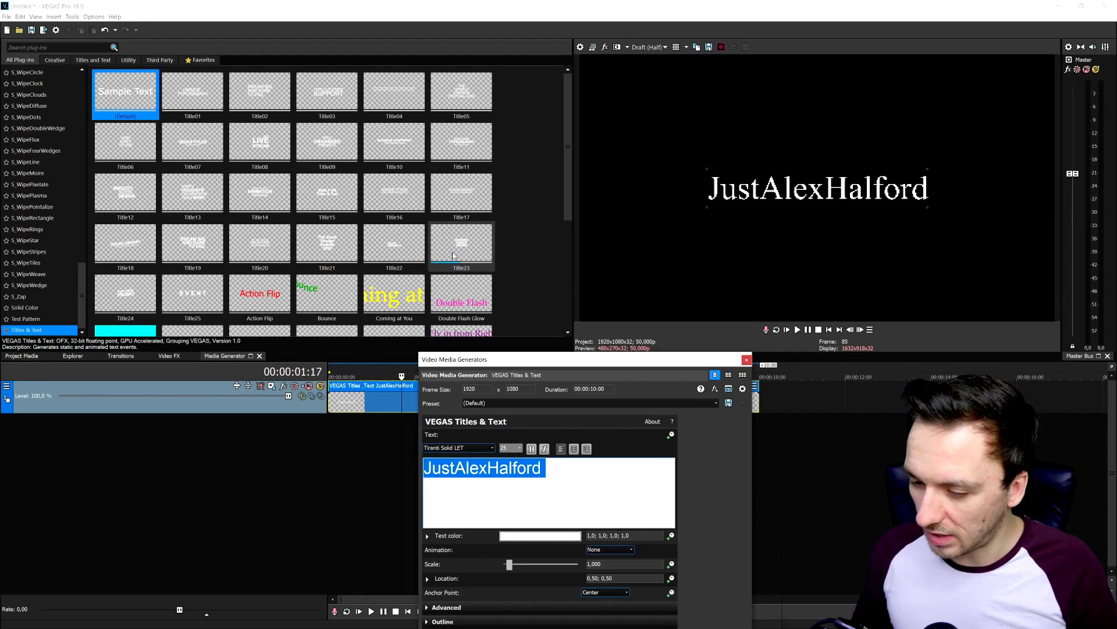
key("Down")
key("Down")
key("Down")
key("Down")
key("Down")
key("Down")
key("Down")
key("Down")
key("Down")
key("Down")
key("Down")
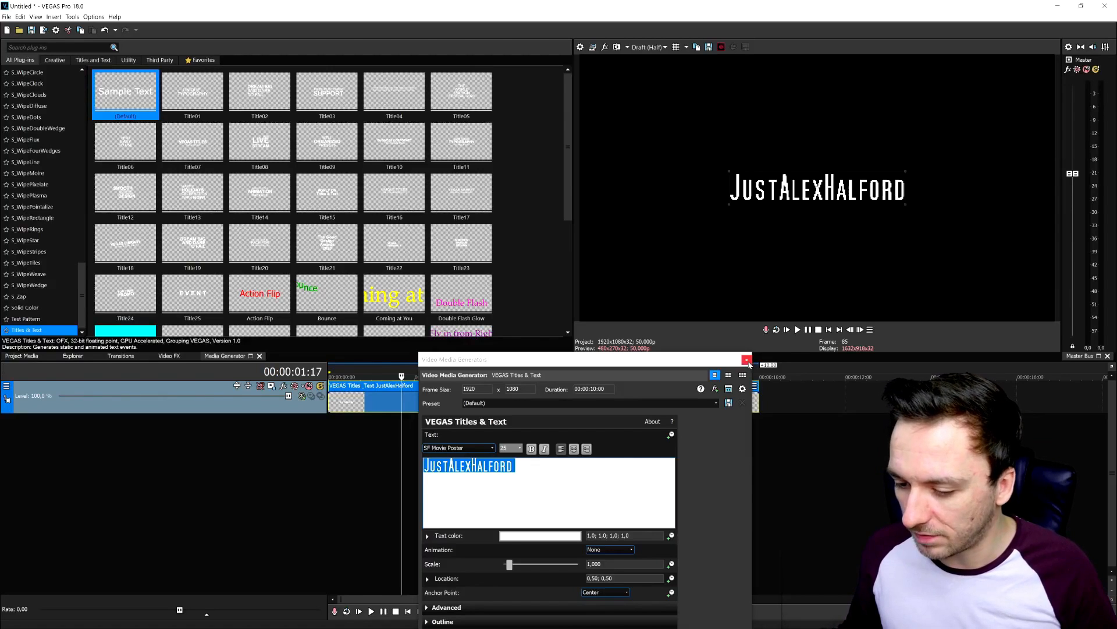
left_click(747, 361)
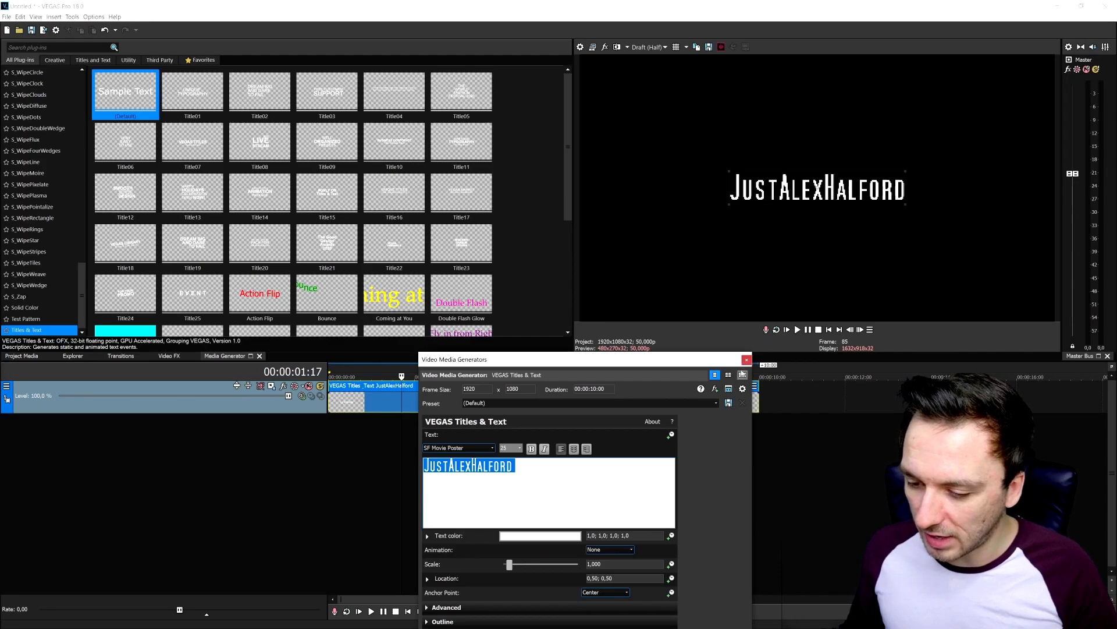
left_click(747, 360)
- Add a red Solid Color event on a new track beneath the title as its background
left_click(559, 407)
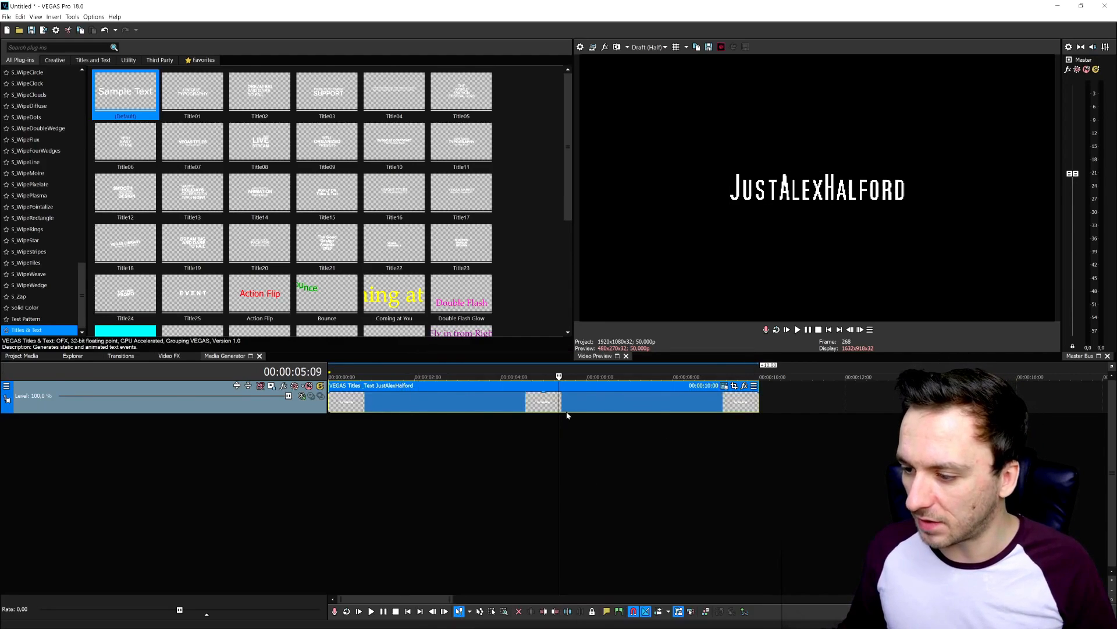
scroll(46, 117, "up", 10)
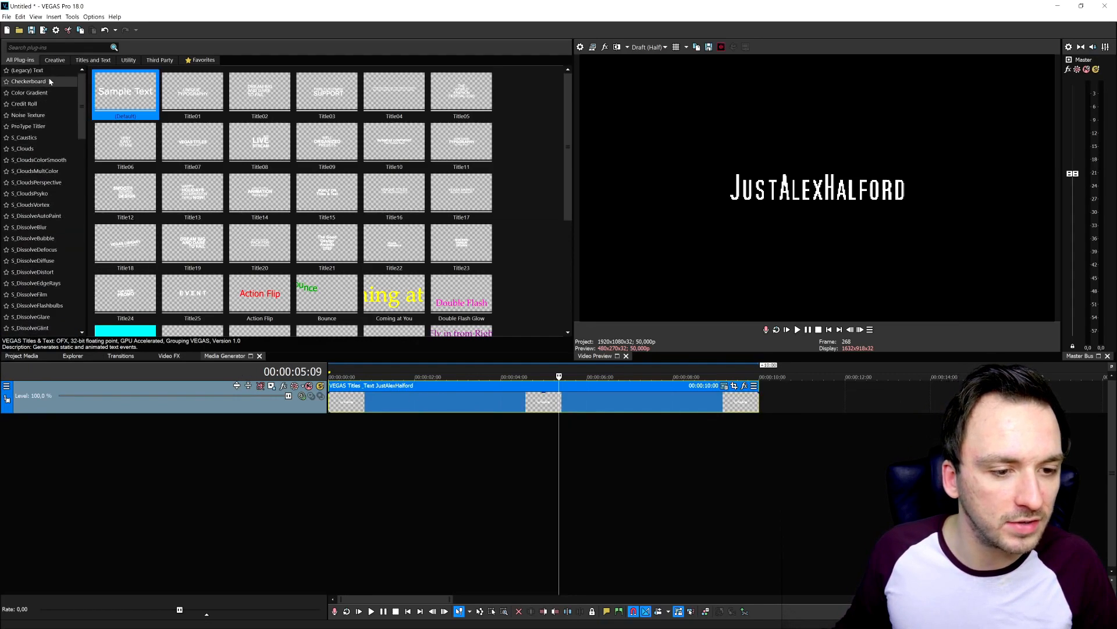
scroll(50, 142, "down", 10)
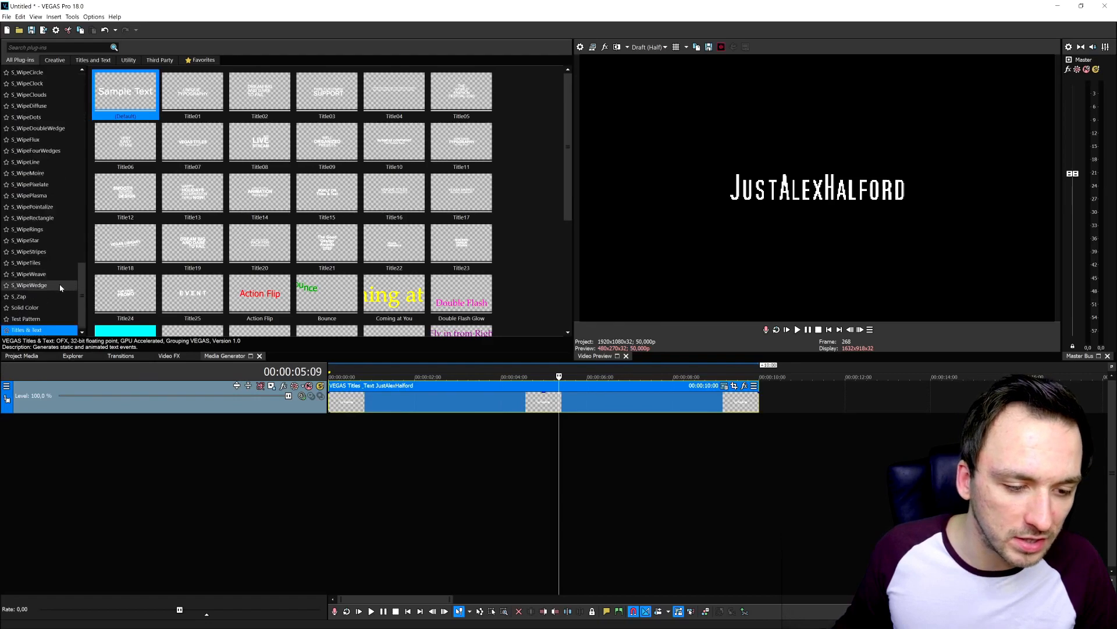
left_click(42, 307)
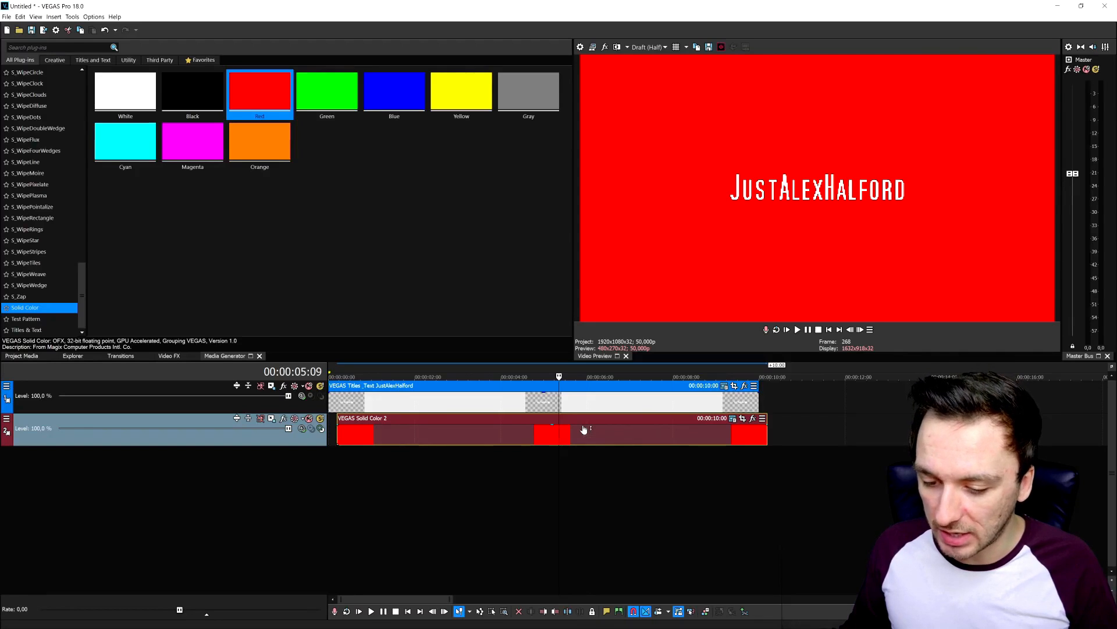
left_click_drag(584, 425, 587, 468)
key("ctrl+z")
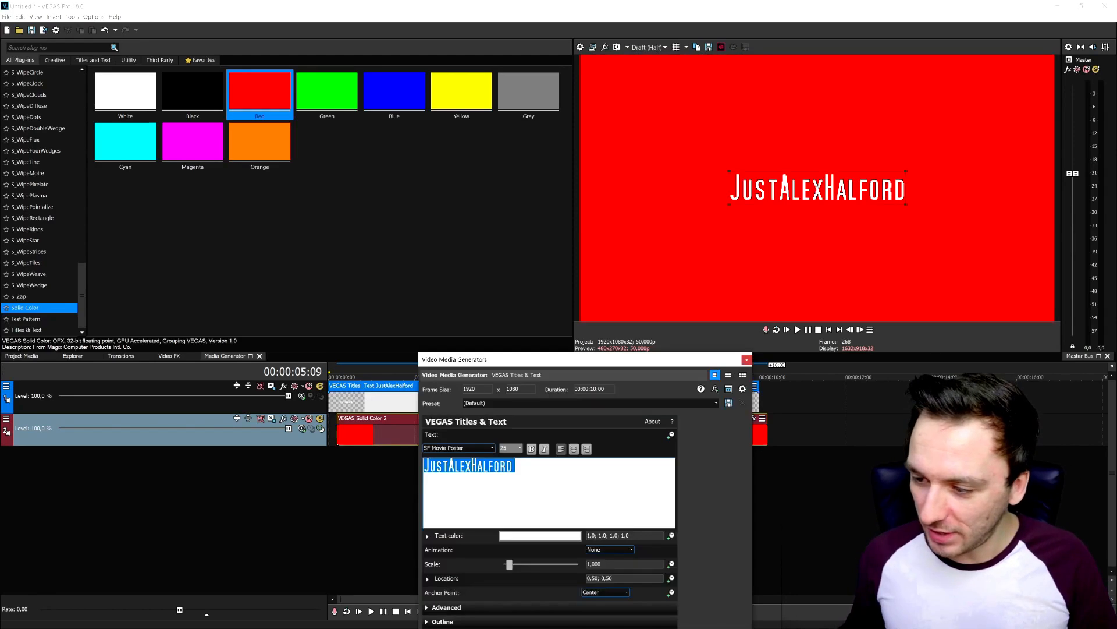
key("End")
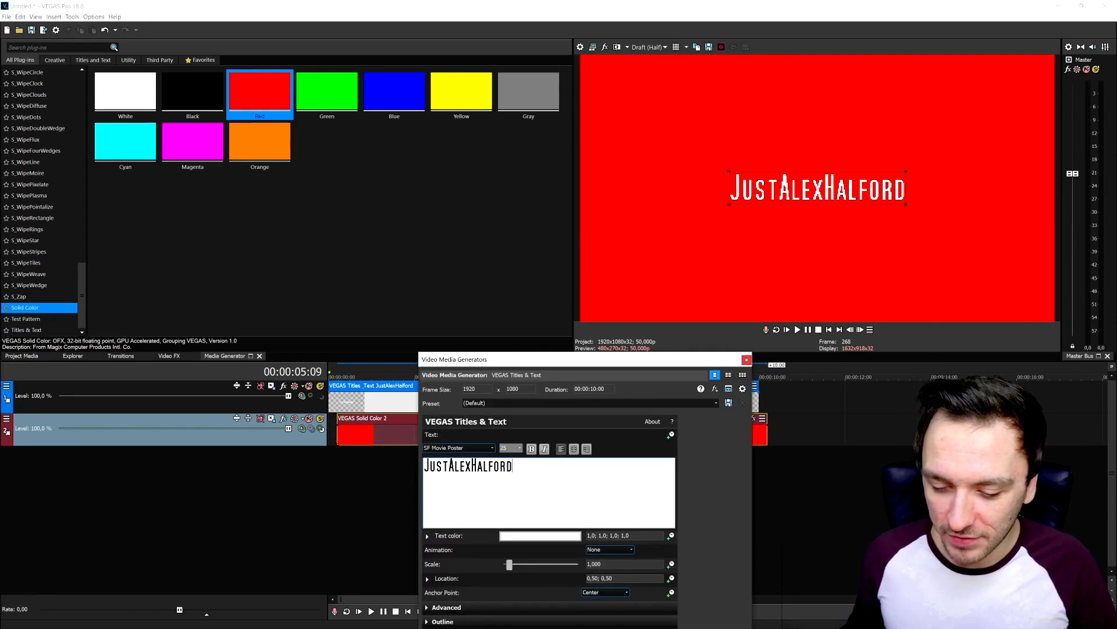
key("BackSpace")
type("d")
key("BackSpace")
type("d")
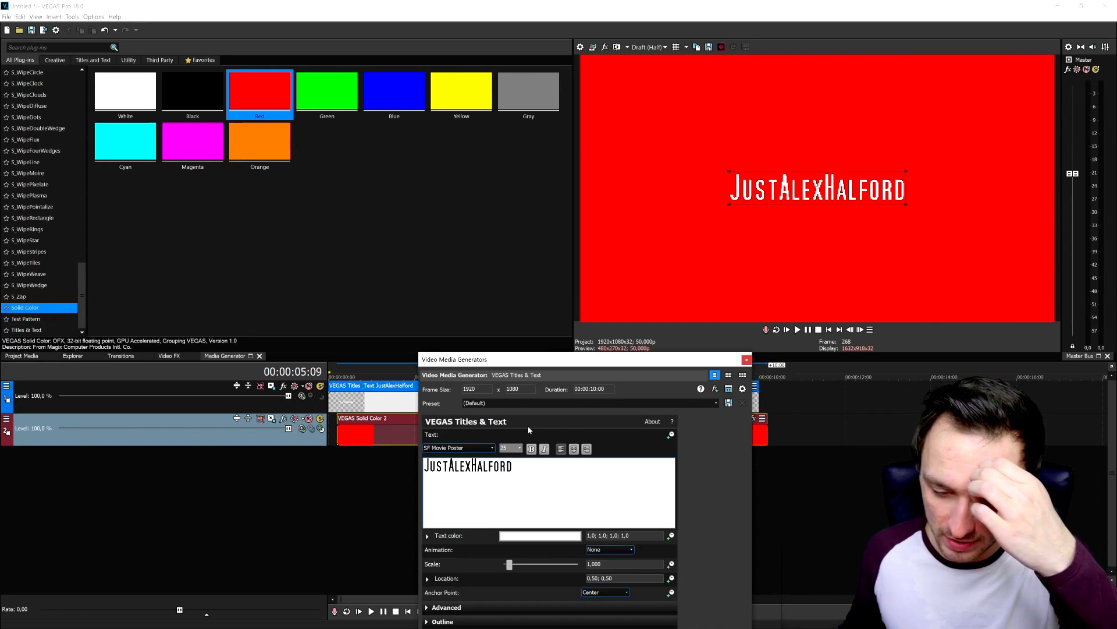
- Enable the title's shadow and reduce its offset to 0.110 in X and 0.072 in Y
key("ctrl+a")
left_click_drag(461, 364, 257, 93)
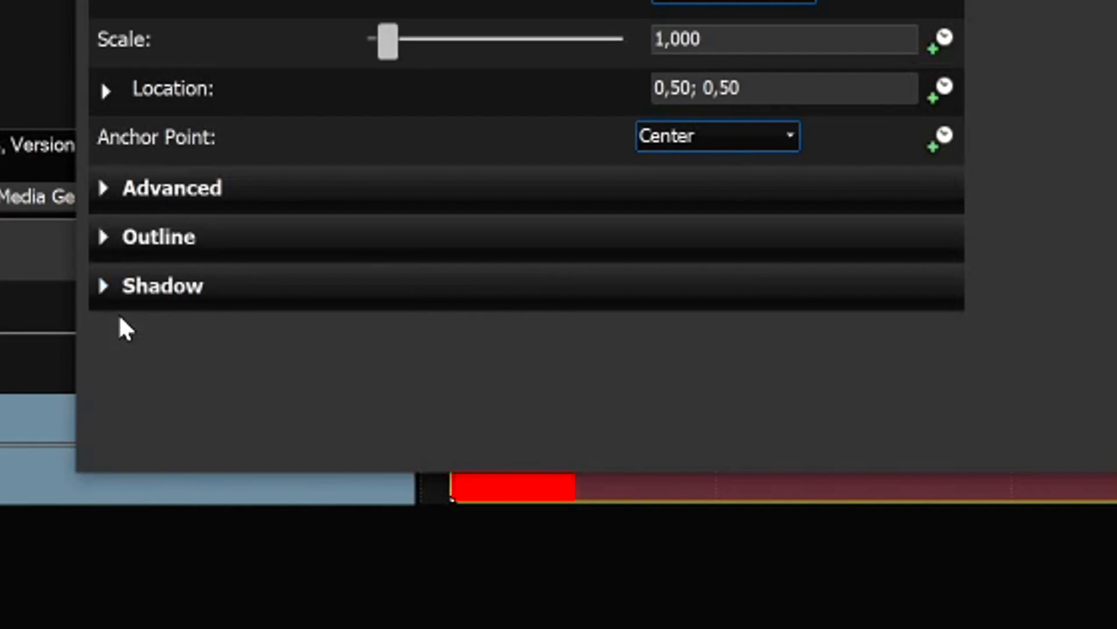
left_click(106, 295)
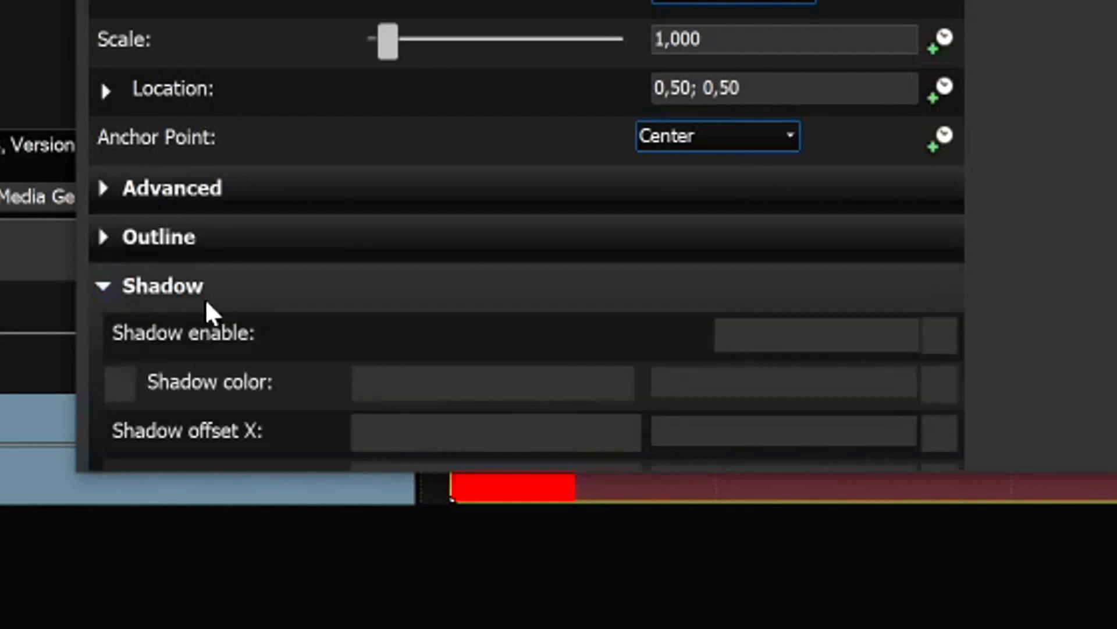
left_click(733, 343)
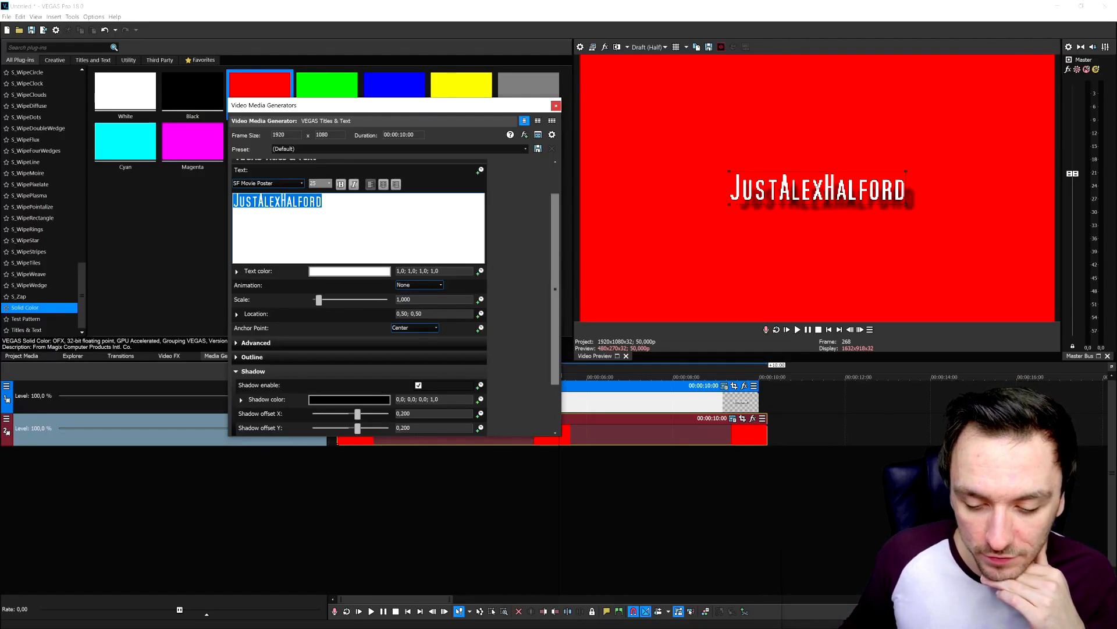
left_click_drag(359, 417, 357, 416)
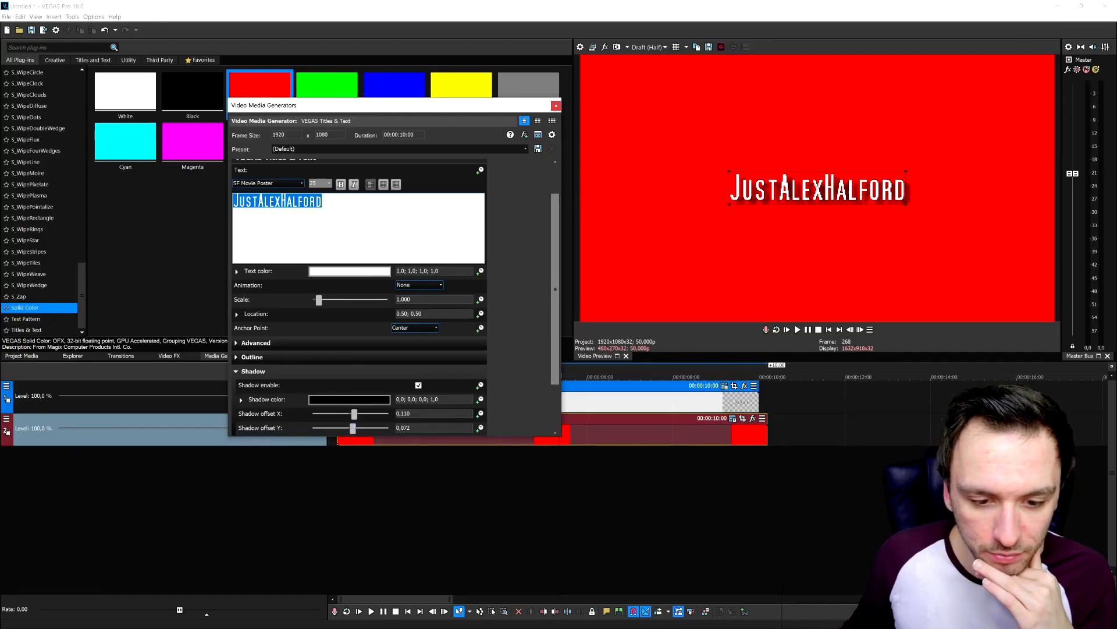
scroll(473, 357, "down", 1)
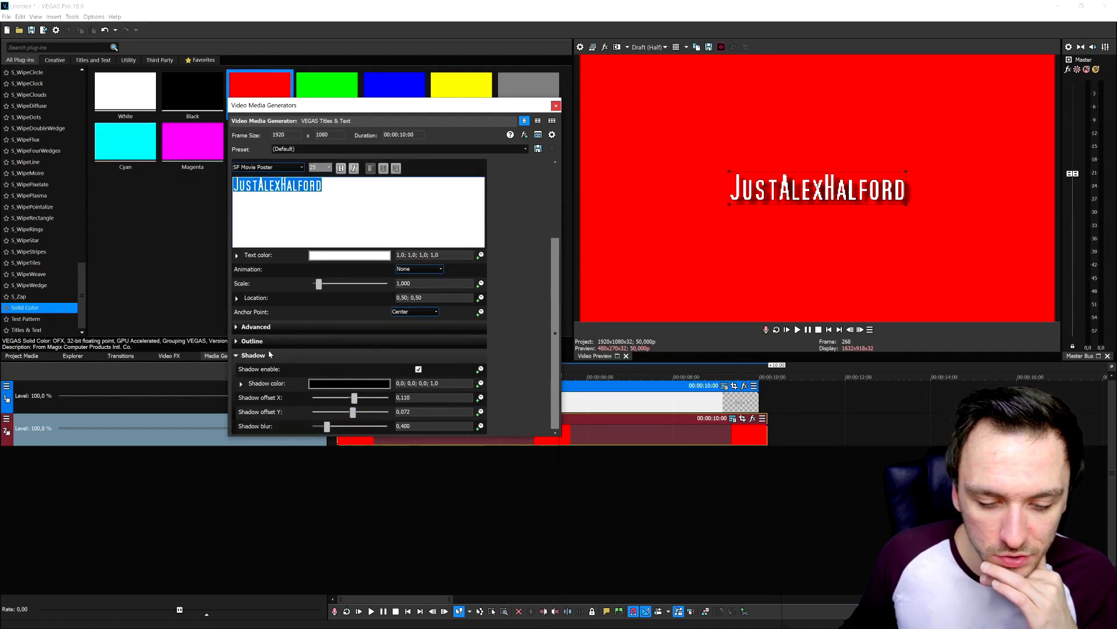
- Set the title's outline color to dark red (0.22; 0.0; 0.0; 1.0) and close the generator settings
left_click(237, 341)
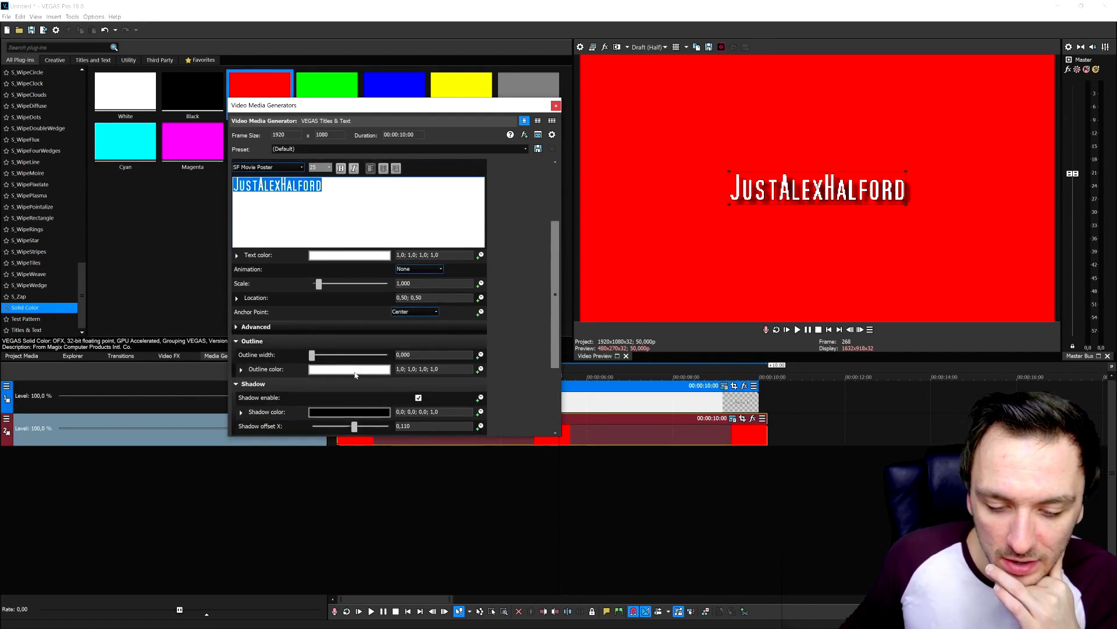
left_click(356, 375)
left_click_drag(274, 439, 187, 549)
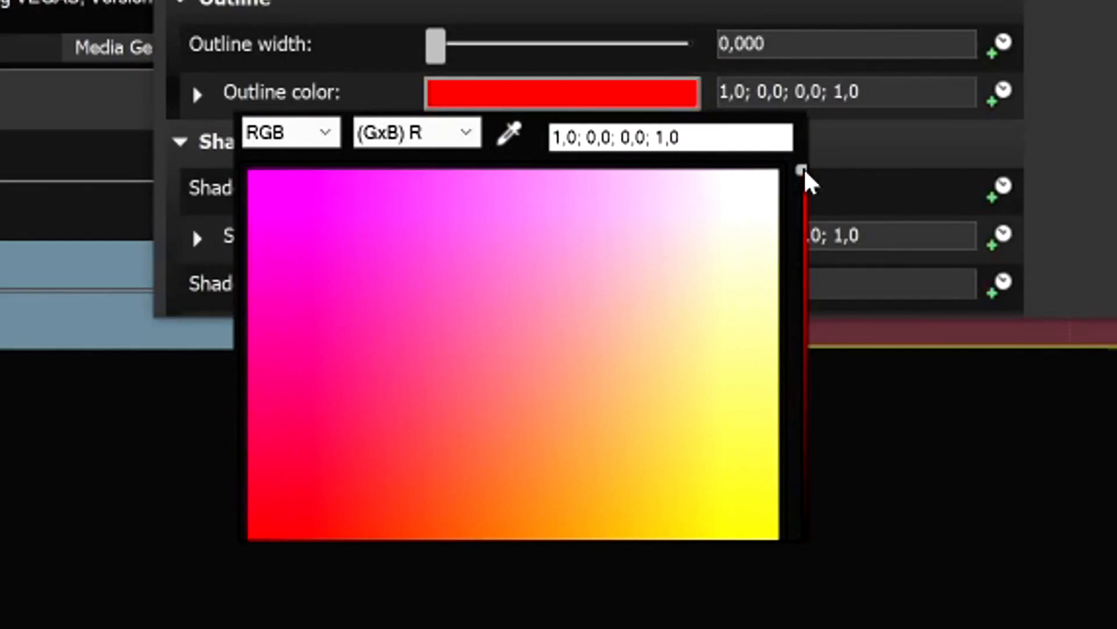
left_click_drag(424, 395, 420, 408)
left_click_drag(791, 218, 798, 492)
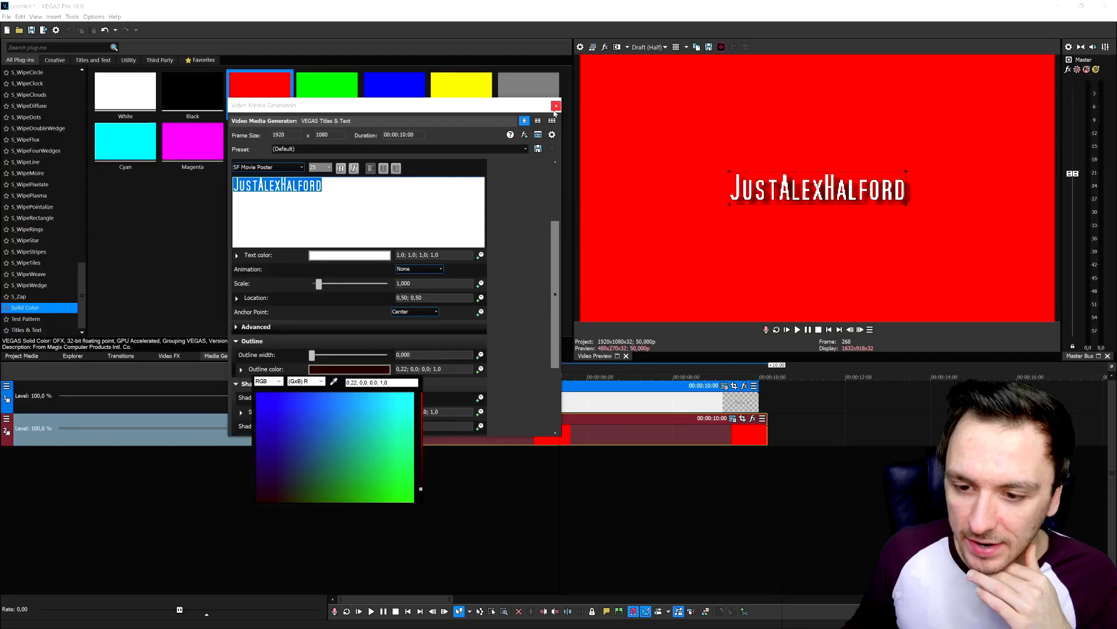
left_click(555, 113)
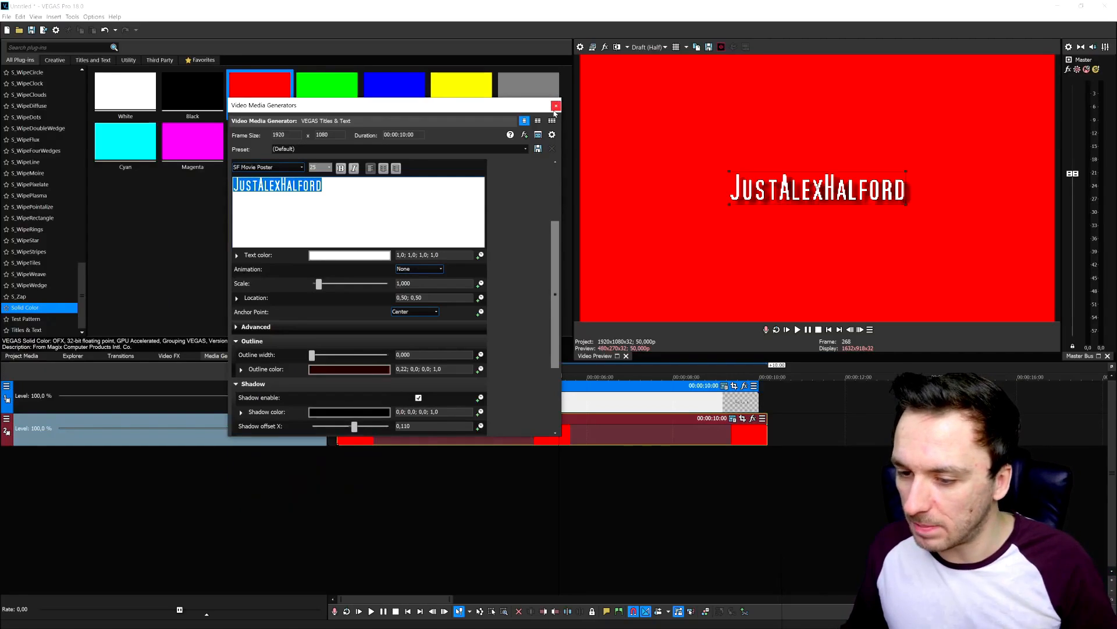
- Delete the red Solid Color event beneath the title and return the cursor to the project start
left_click(476, 445)
left_click(486, 431)
key("Delete")
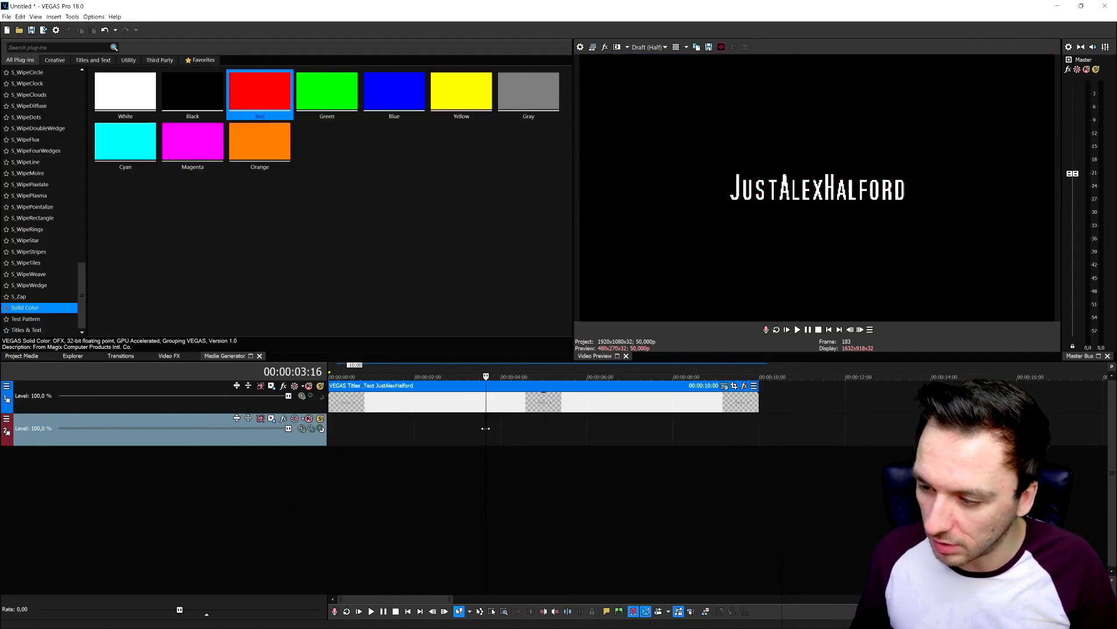
left_click(828, 331)
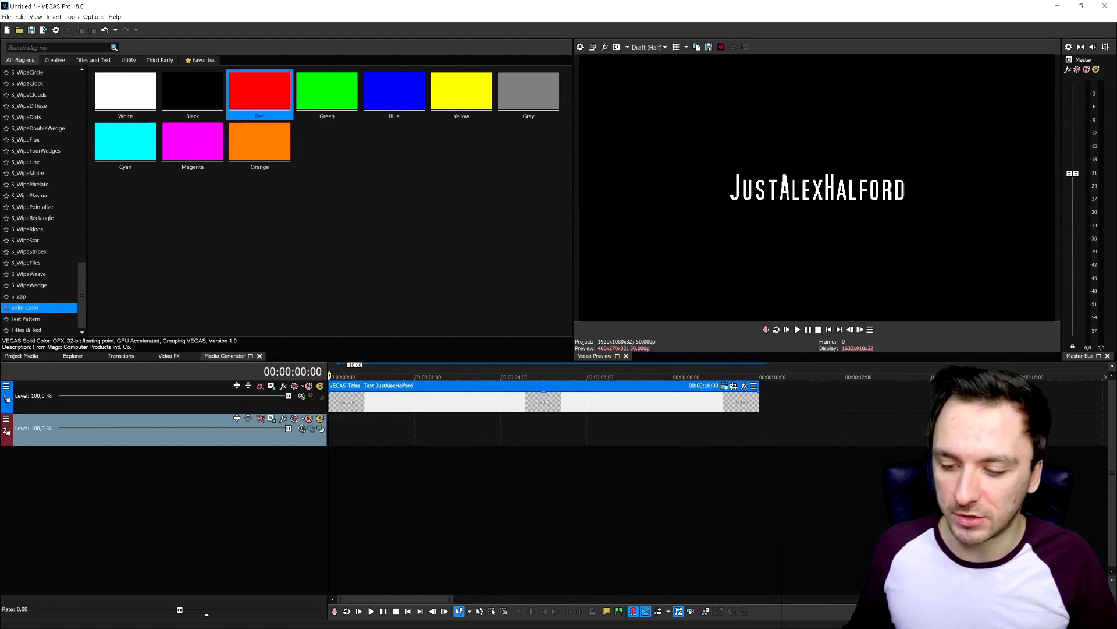
- Use Track Motion on the title track to shrink the frame to about 1091 × 614 and place it at about X -713, Y -381
scroll(416, 407, "down", 3)
scroll(442, 416, "up", 3)
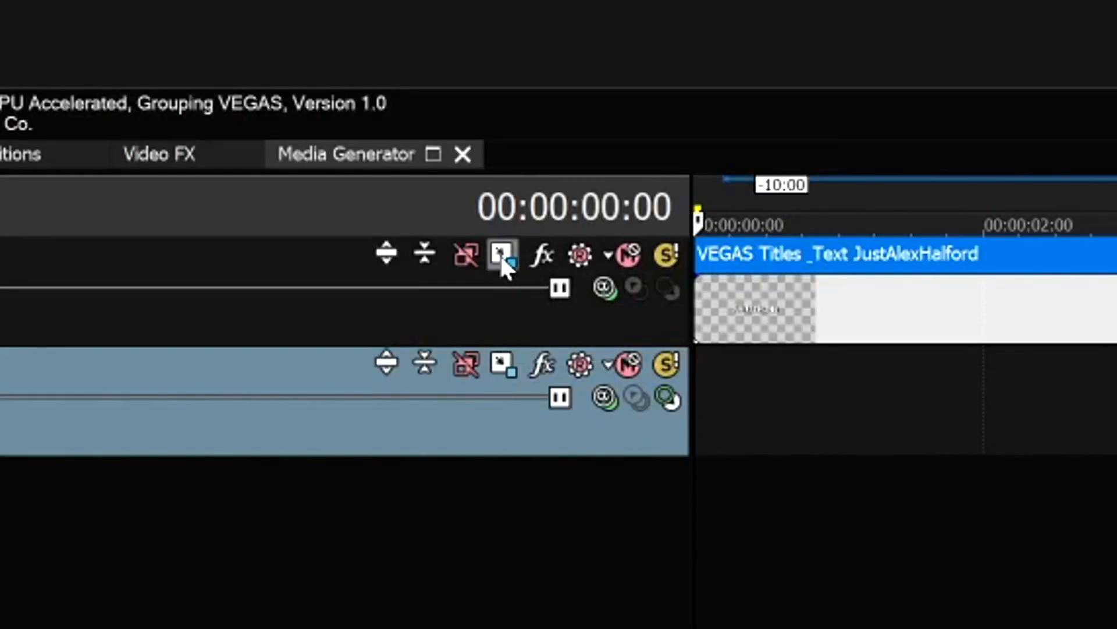
left_click(501, 254)
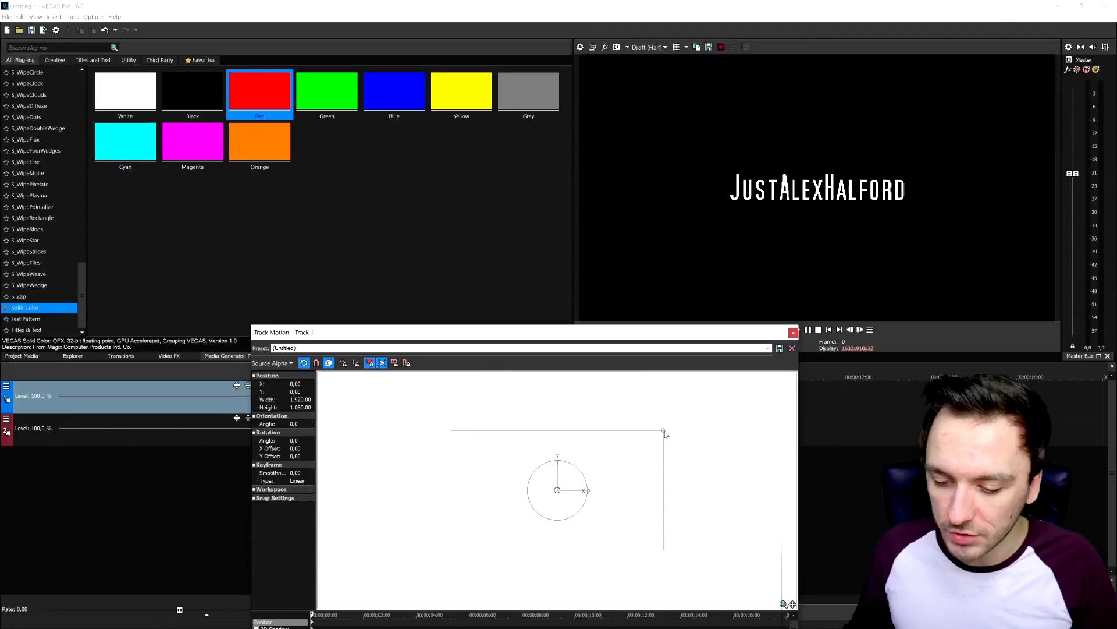
left_click_drag(664, 432, 532, 522)
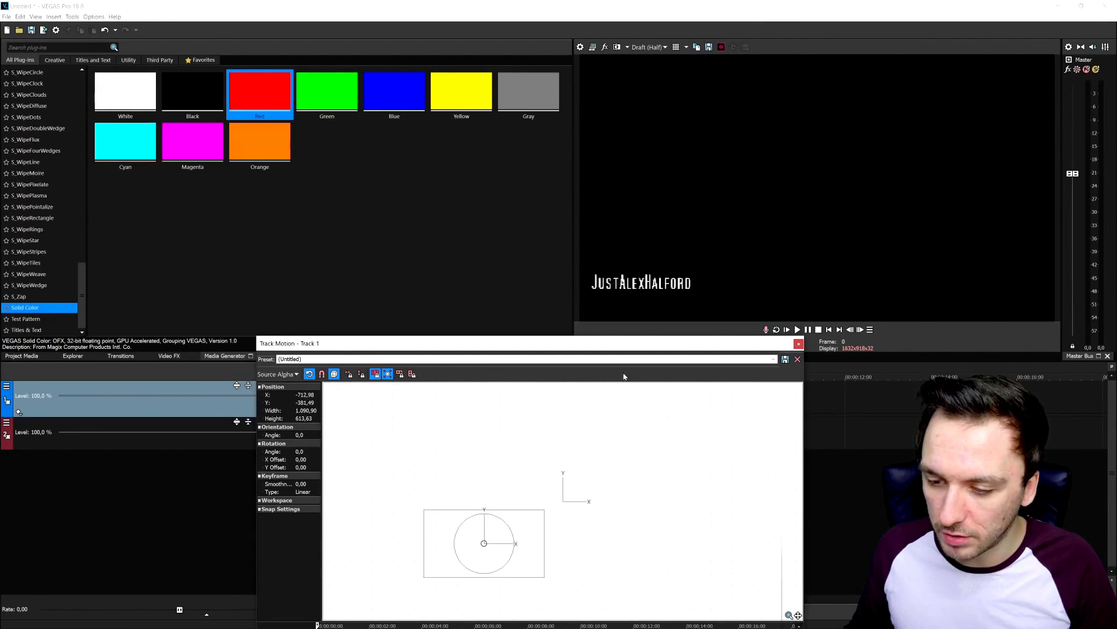
left_click(800, 344)
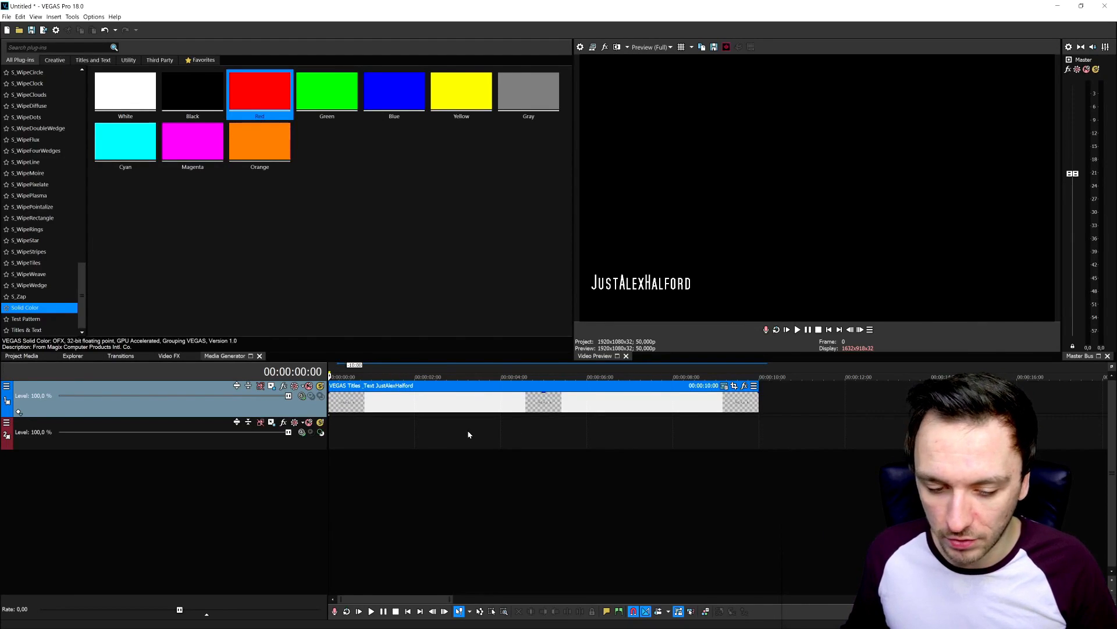
- Open the title event's Pan/Crop settings for a look and close them
left_click(672, 401)
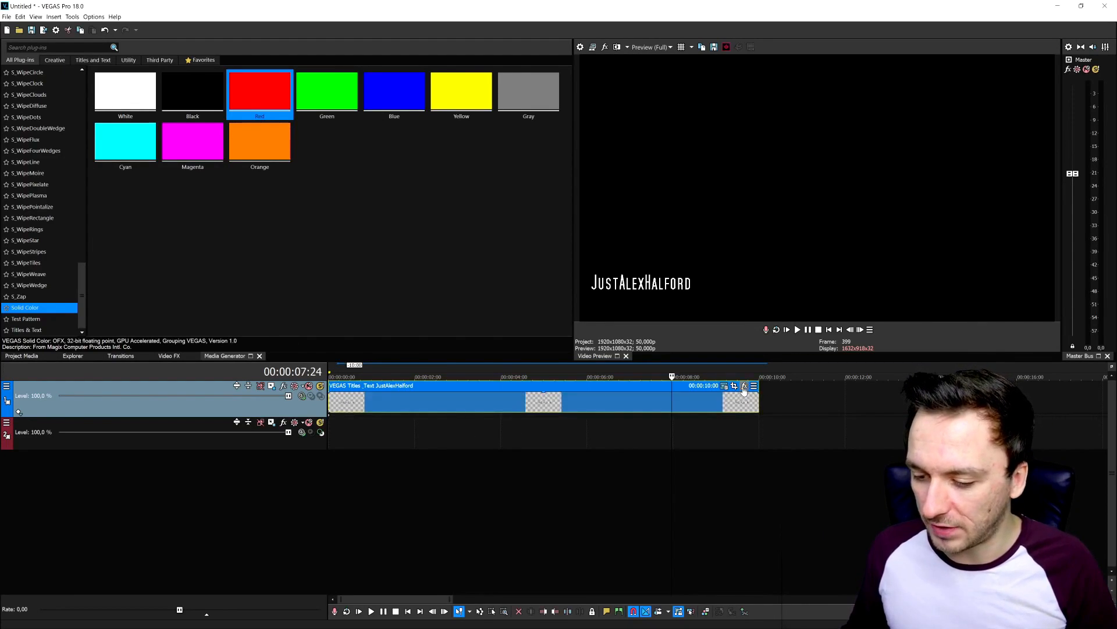
left_click(474, 406)
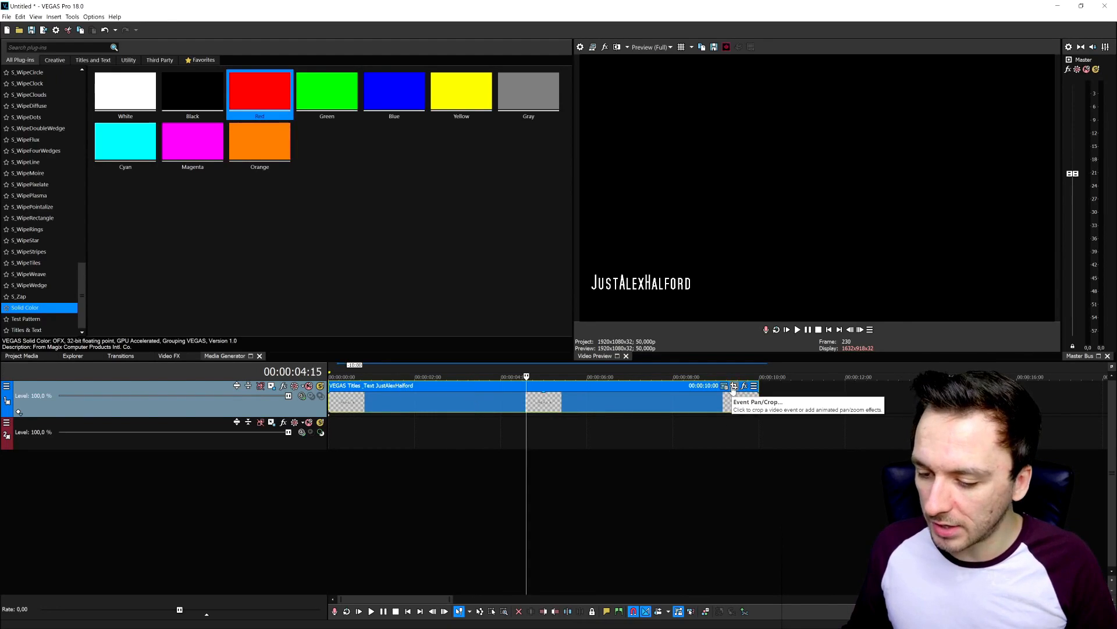
left_click(734, 386)
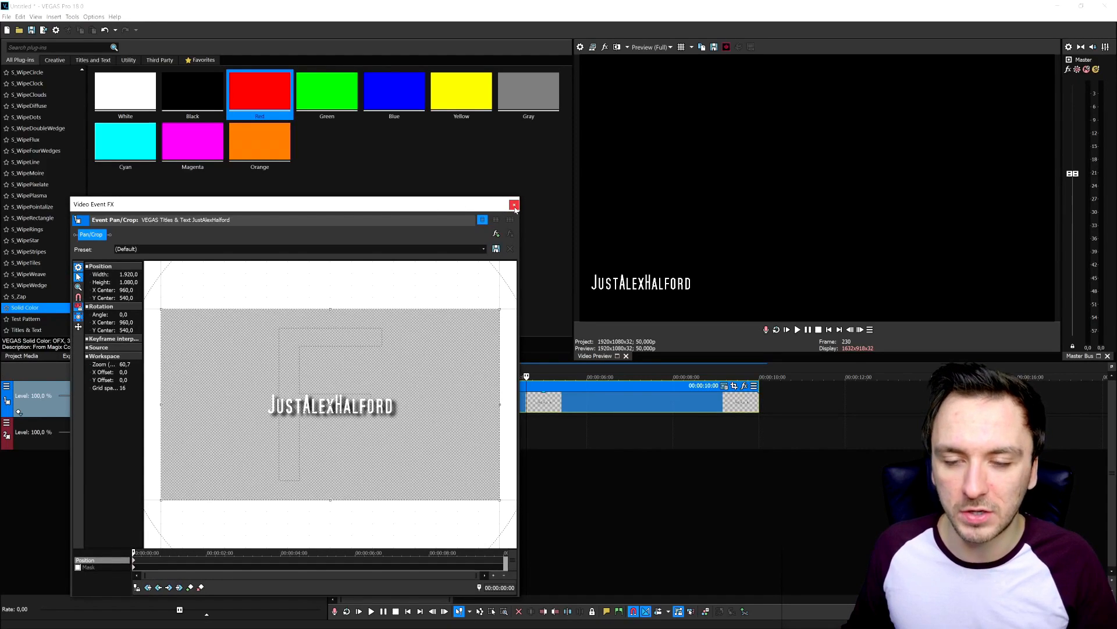
left_click(514, 206)
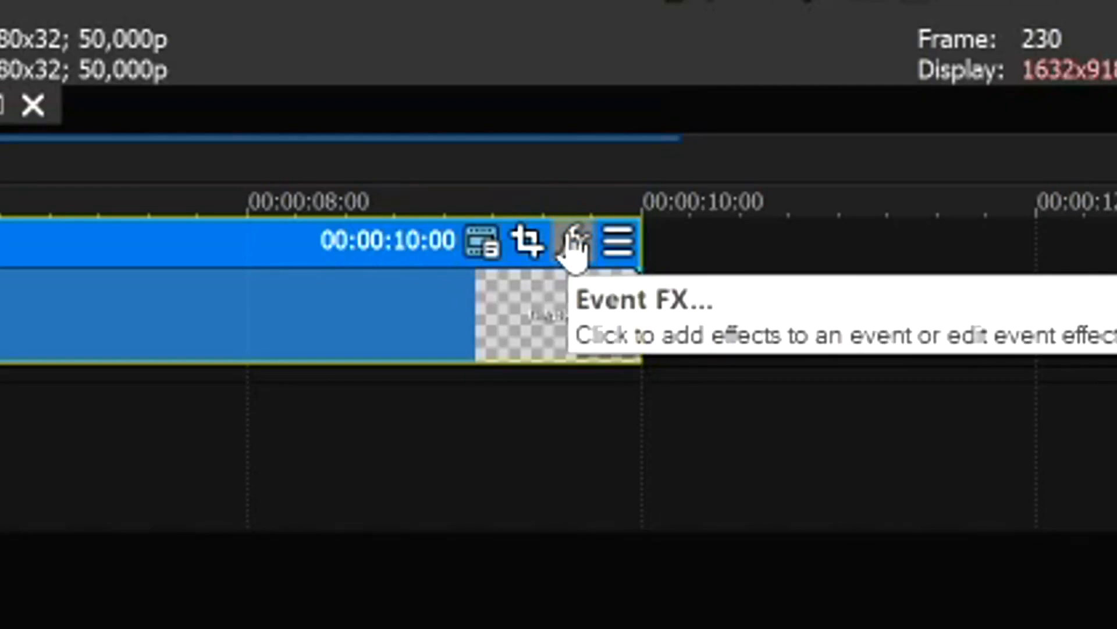
- Apply the "MontageMania - rotate youtube transition" filter package to the title event as an event effect
left_click(573, 244)
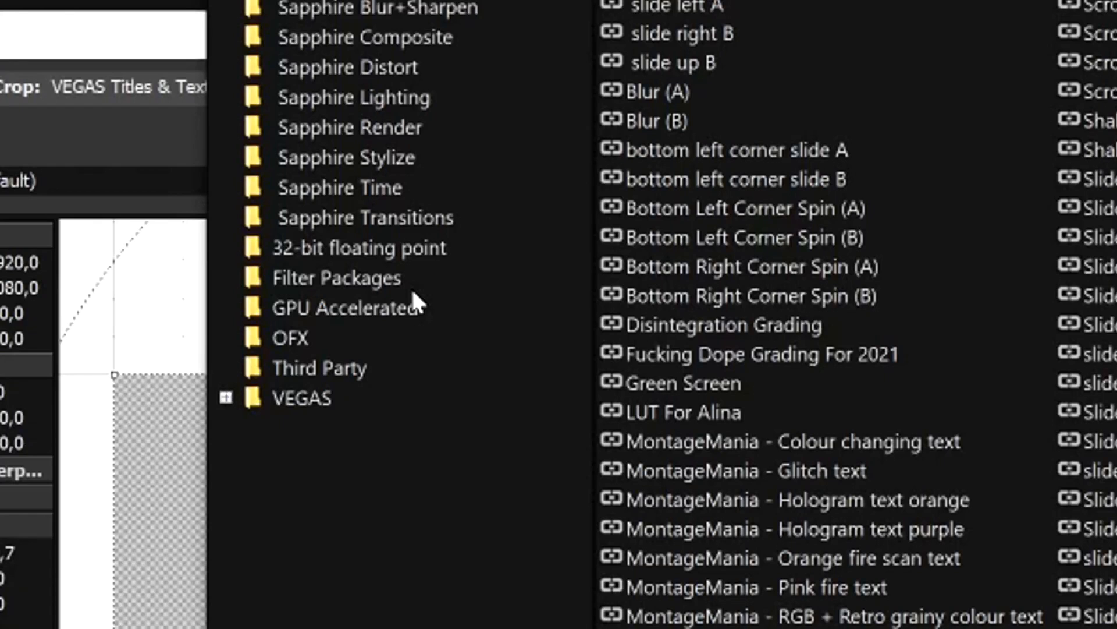
left_click(374, 289)
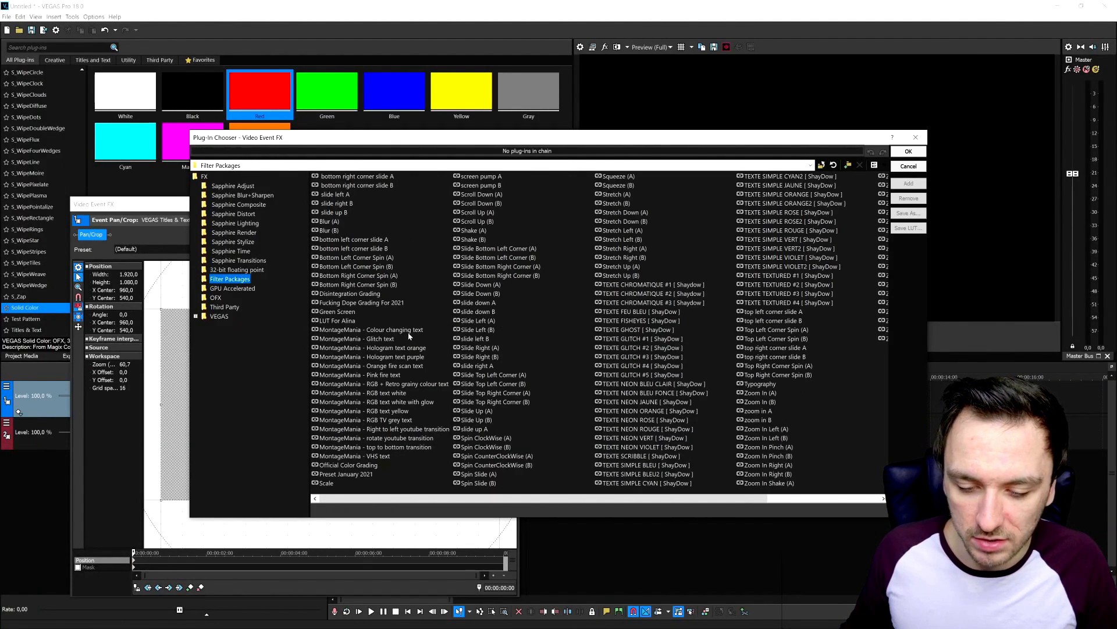
left_click(411, 331)
left_click(438, 137)
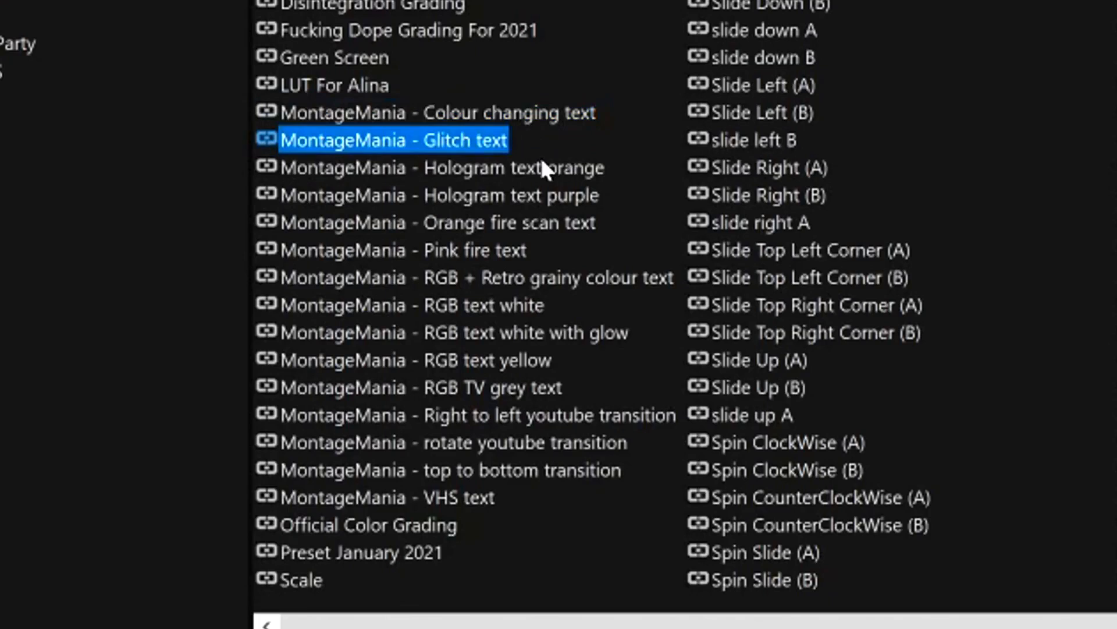
left_click(568, 168)
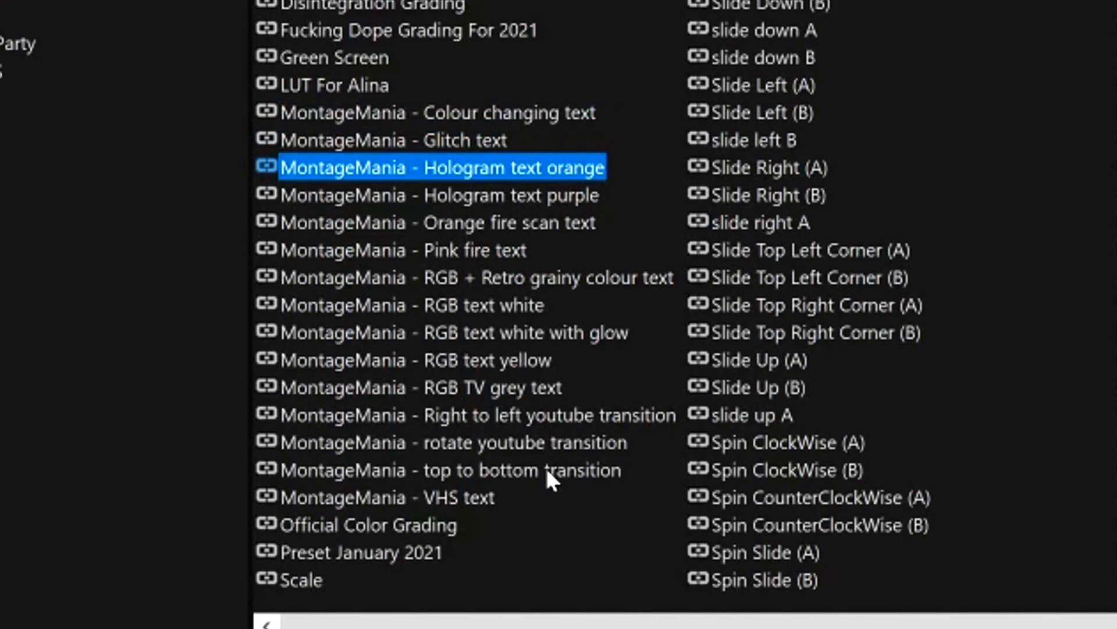
left_click(447, 449)
left_click(520, 449)
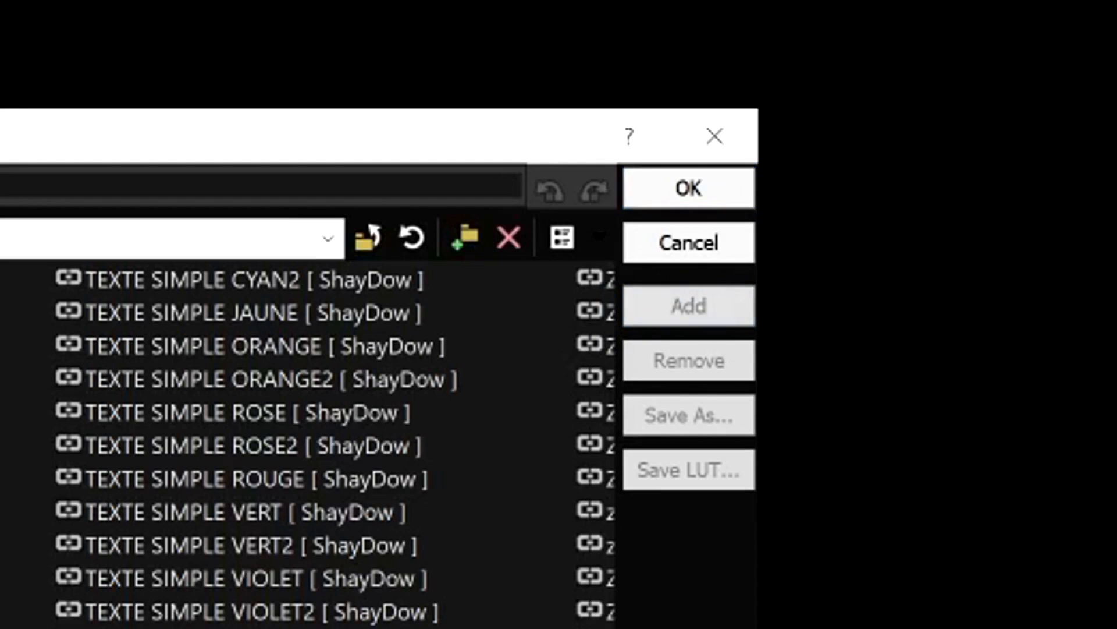
left_click(695, 308)
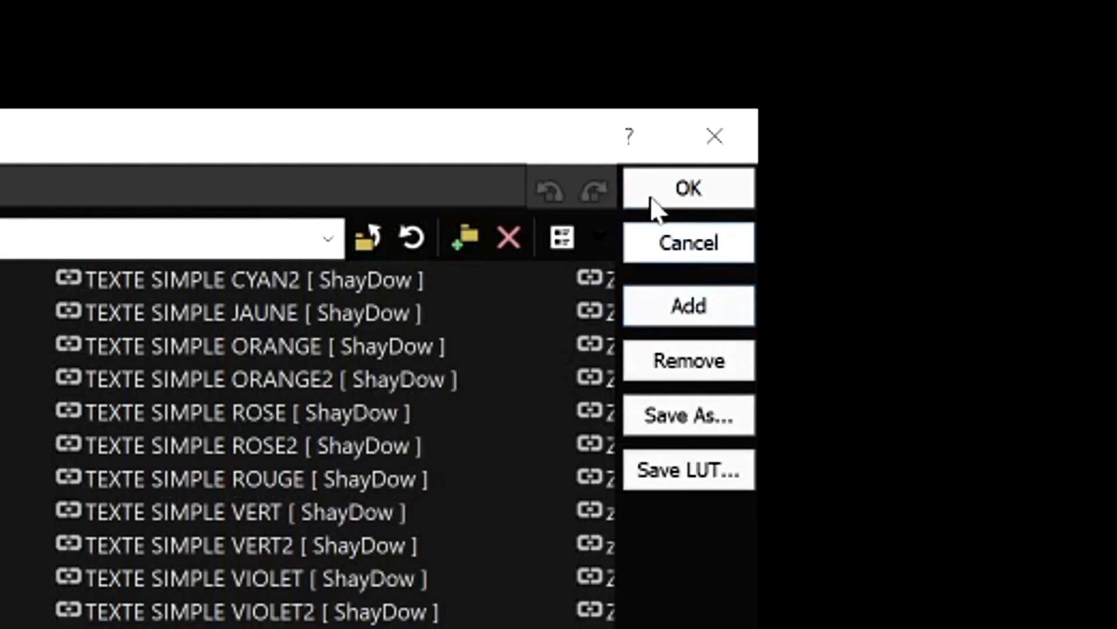
left_click(669, 200)
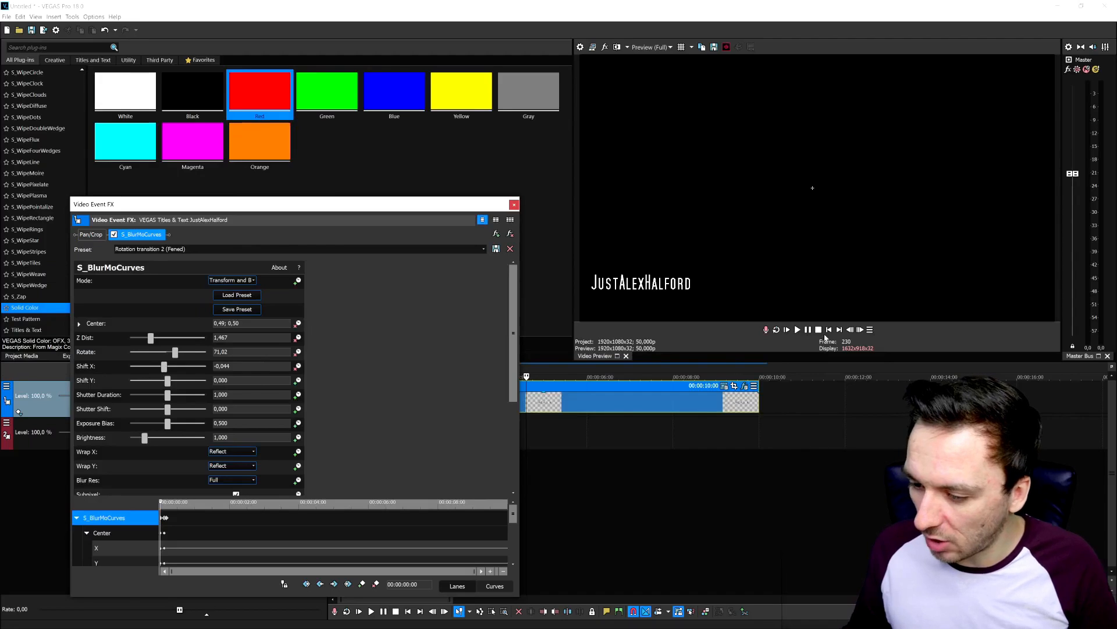
- Try a short fade-in at the start of the title event and remove it again
left_click(829, 330)
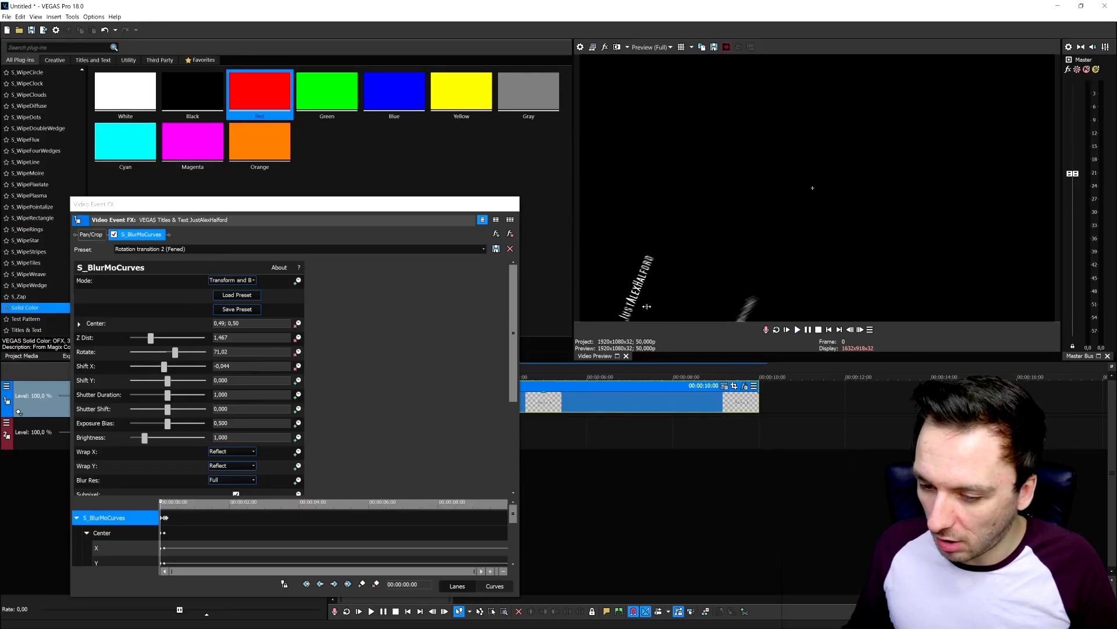
left_click(412, 423)
scroll(349, 405, "up", 6)
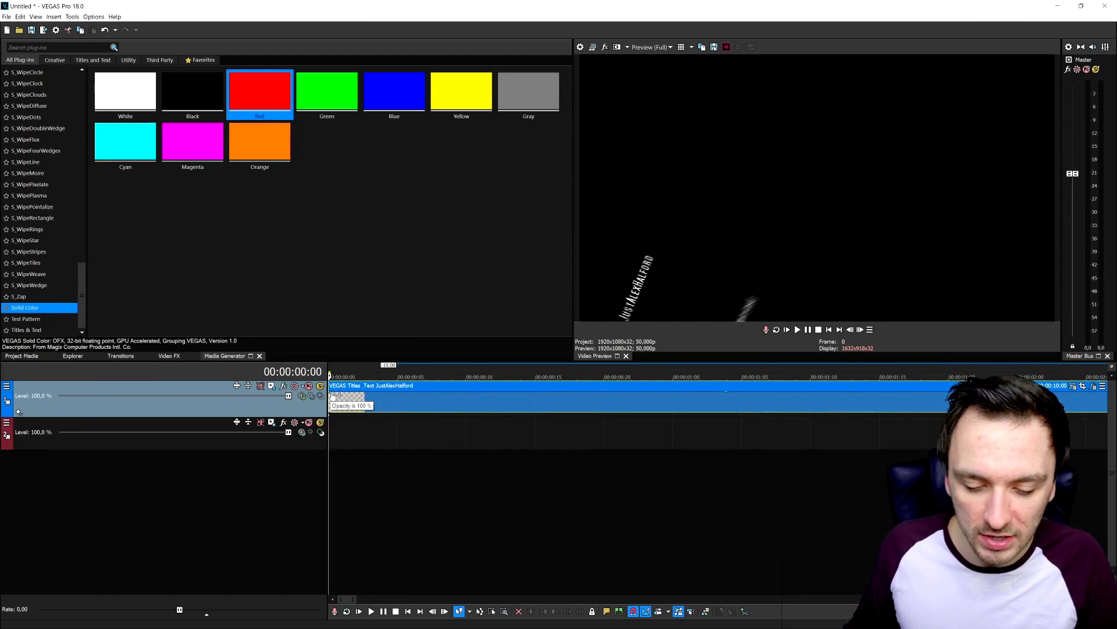
left_click_drag(329, 394, 358, 400)
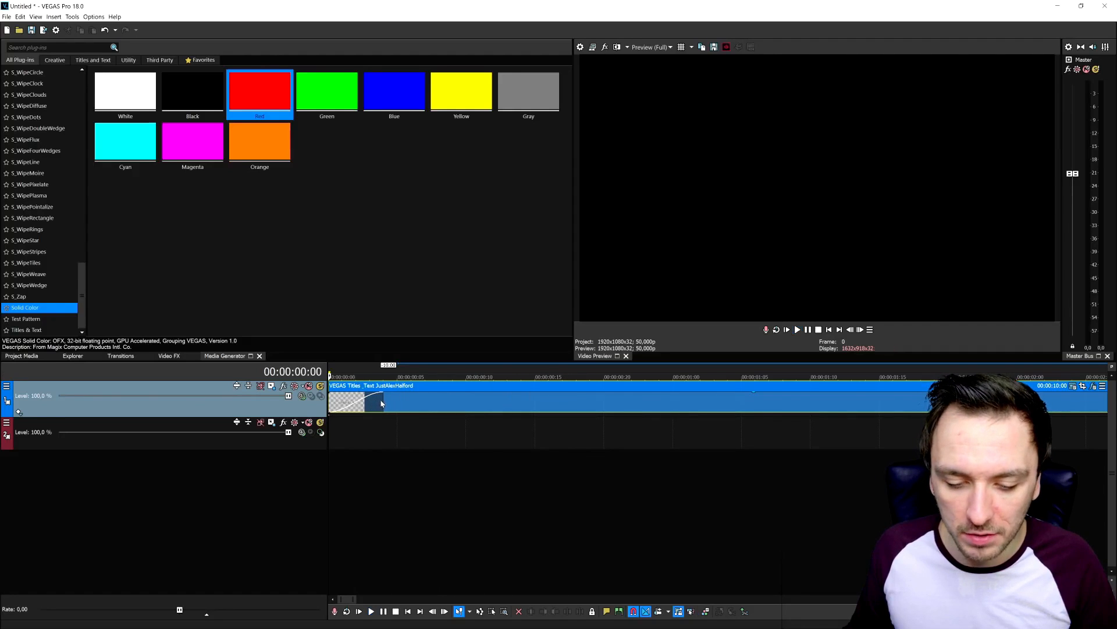
left_click_drag(379, 399, 289, 404)
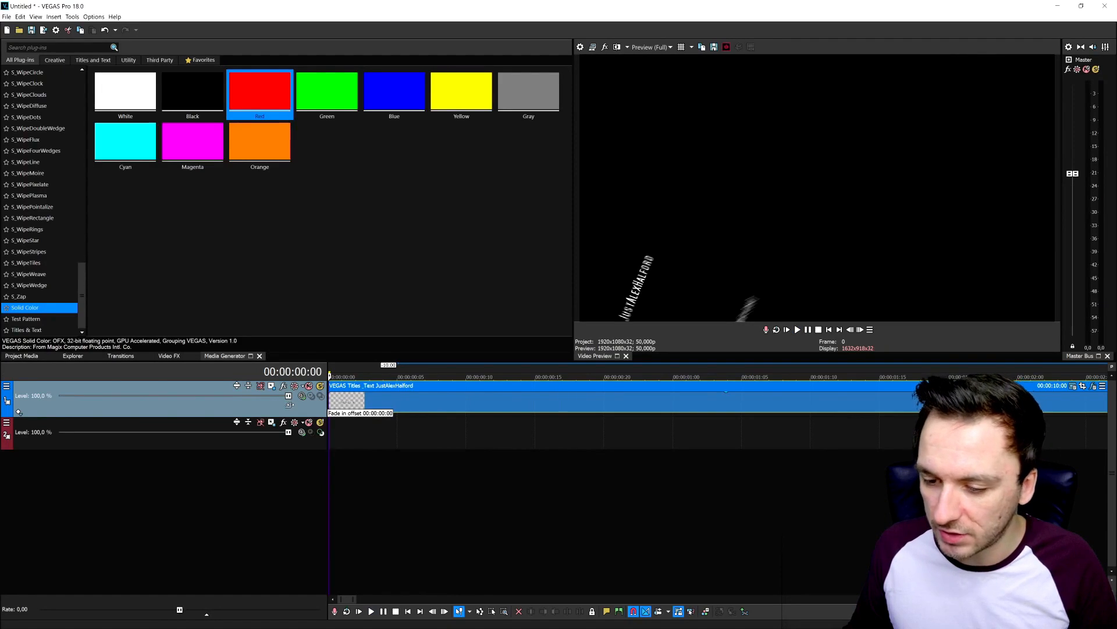
- Move the title event to start about 12 frames in, keep its fade-in at zero and play back the transition
left_click_drag(387, 405, 558, 411)
key("space")
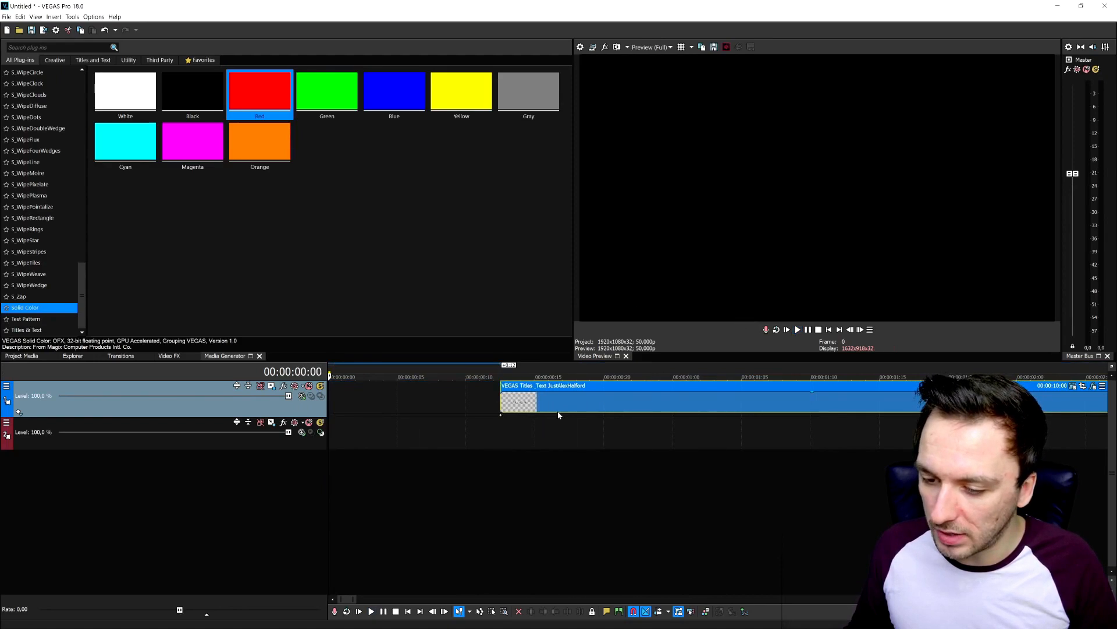
key("space")
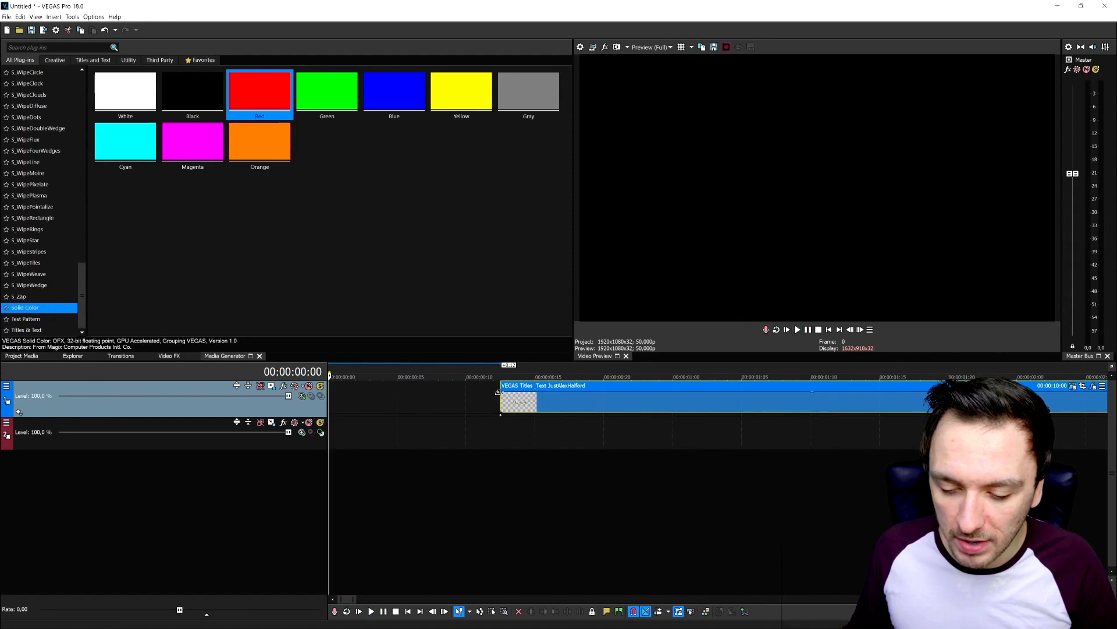
left_click_drag(501, 392, 514, 393)
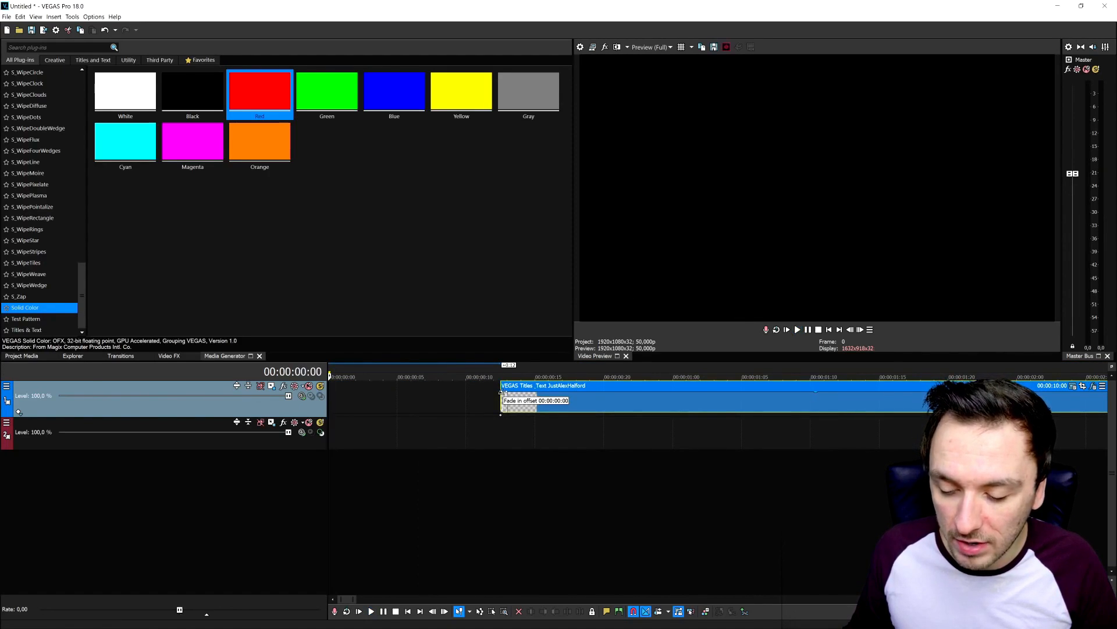
key("space")
scroll(543, 400, "down", 6)
key("space")
- Replace the title event's effect with the "MontageMania - top to bottom transition" package and return to the project start
left_click(622, 402)
left_click(653, 386)
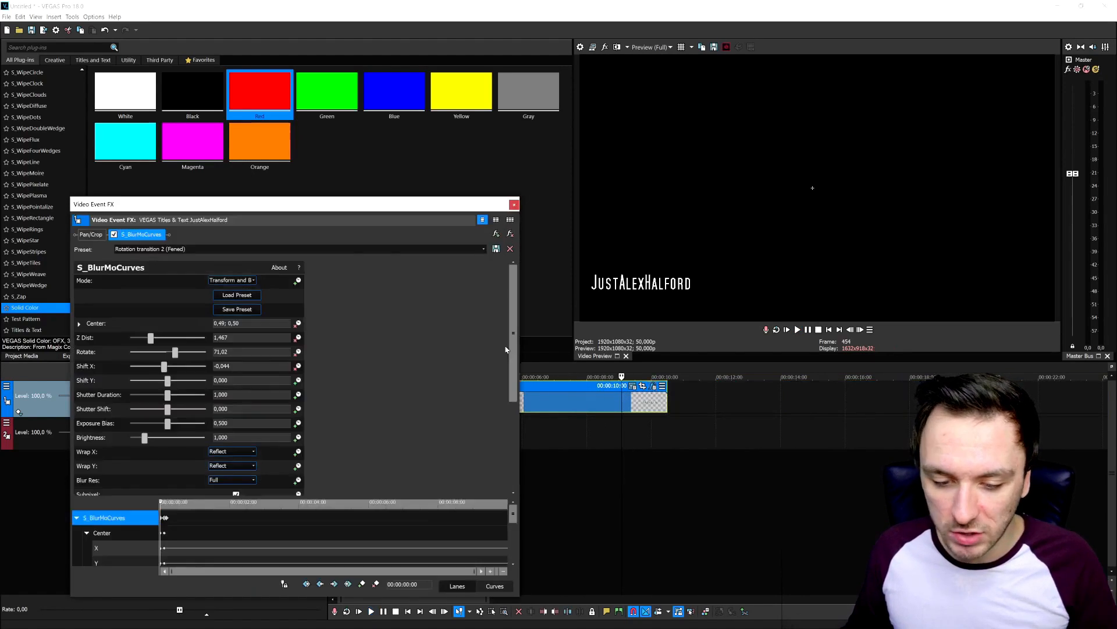
left_click_drag(310, 201, 325, 107)
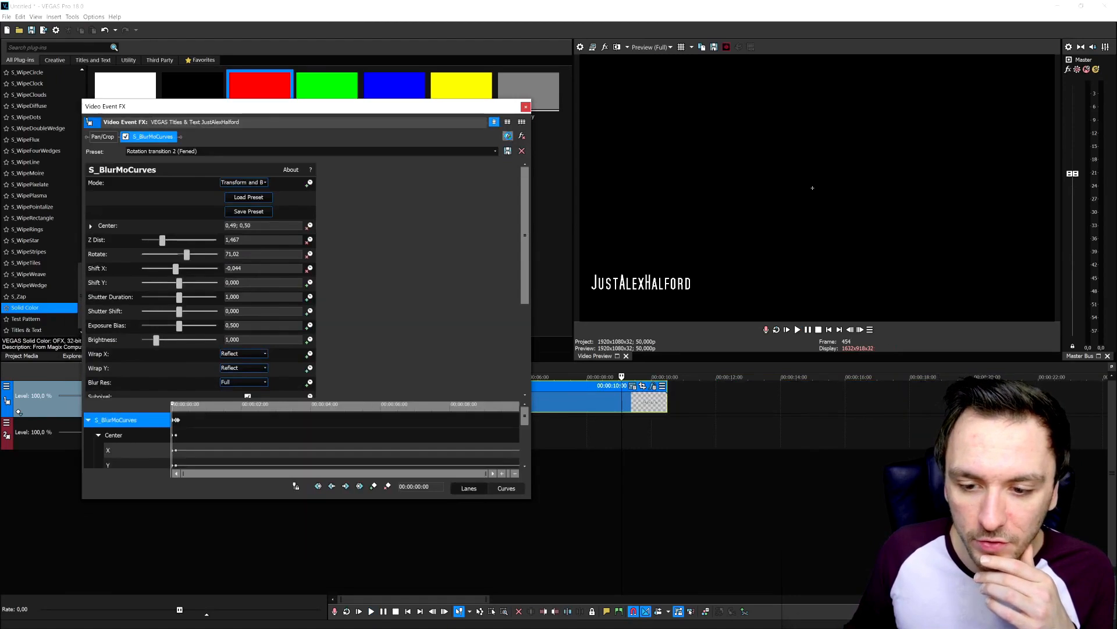
left_click(508, 136)
scroll(417, 370, "down", 3)
scroll(402, 425, "up", 3)
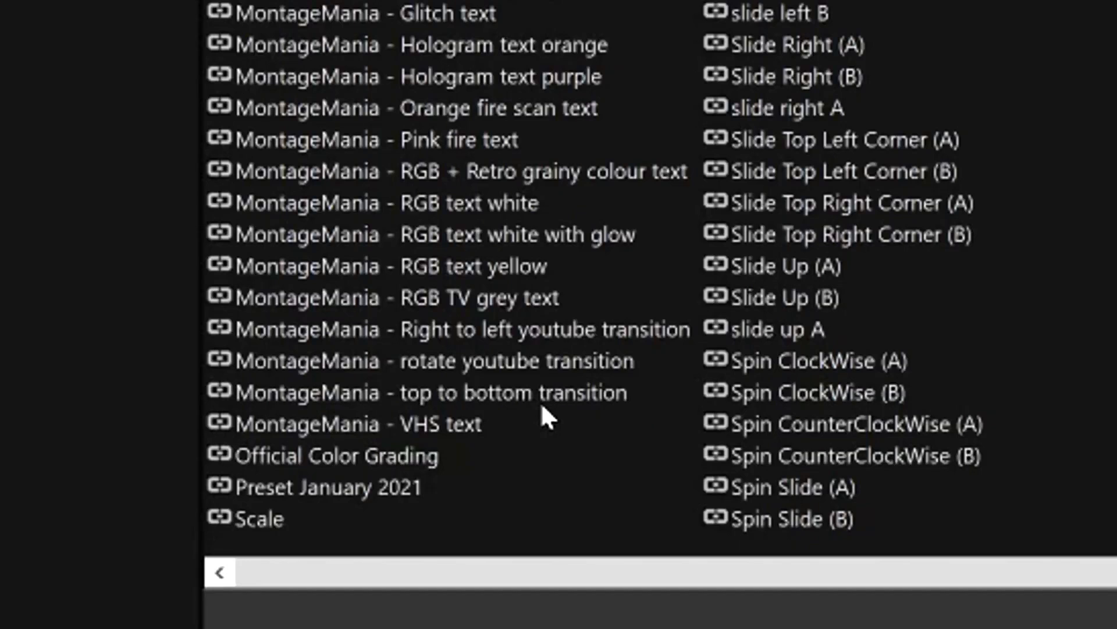
left_click(359, 530)
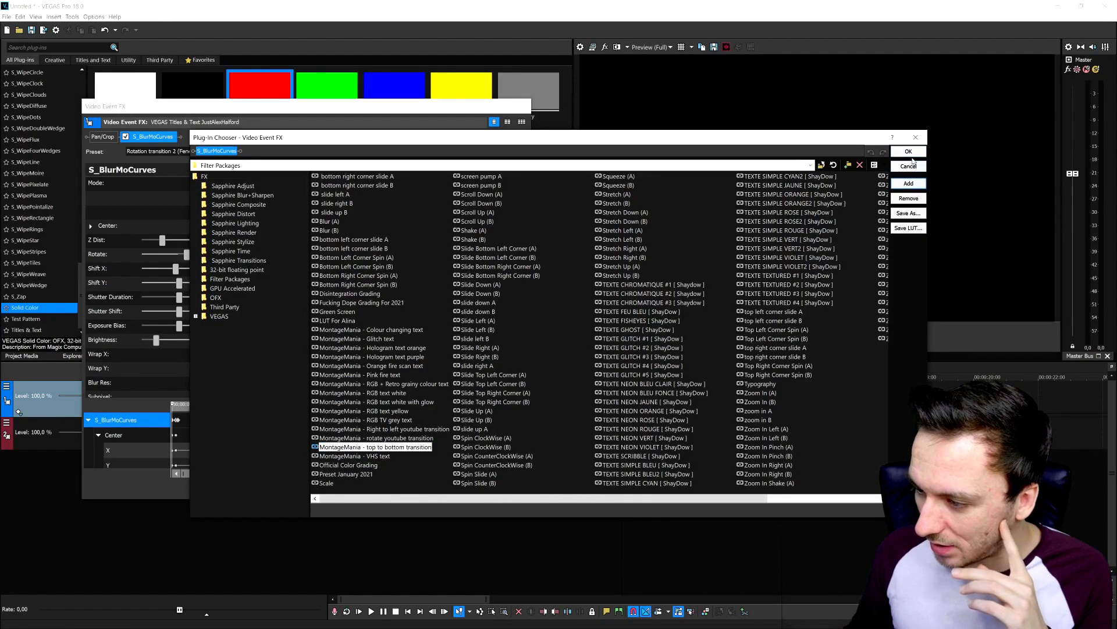
left_click(908, 152)
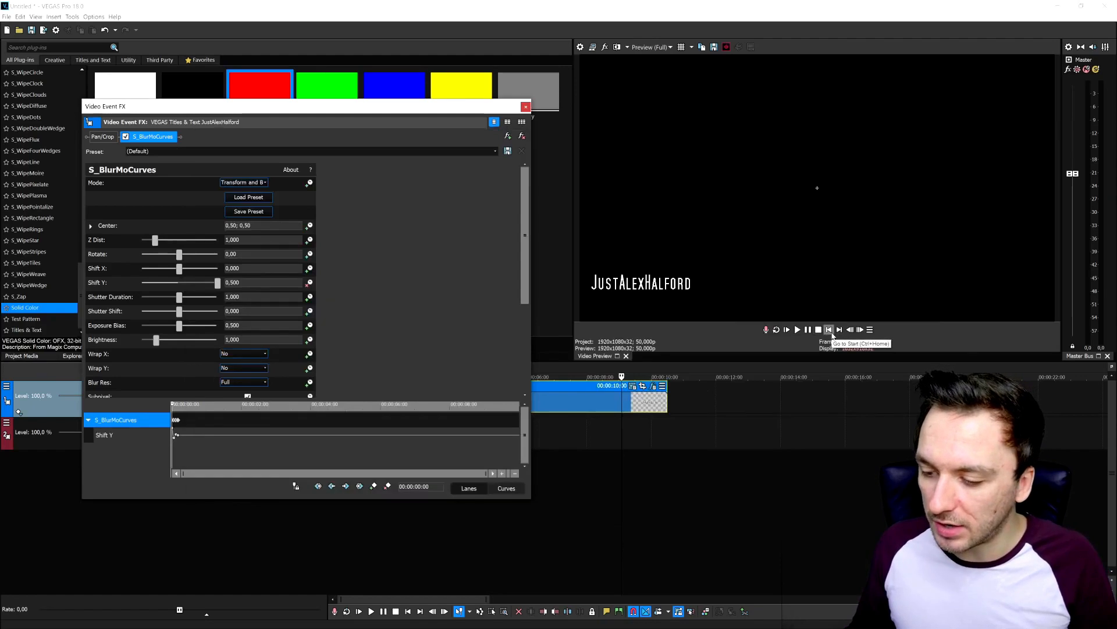
left_click(830, 330)
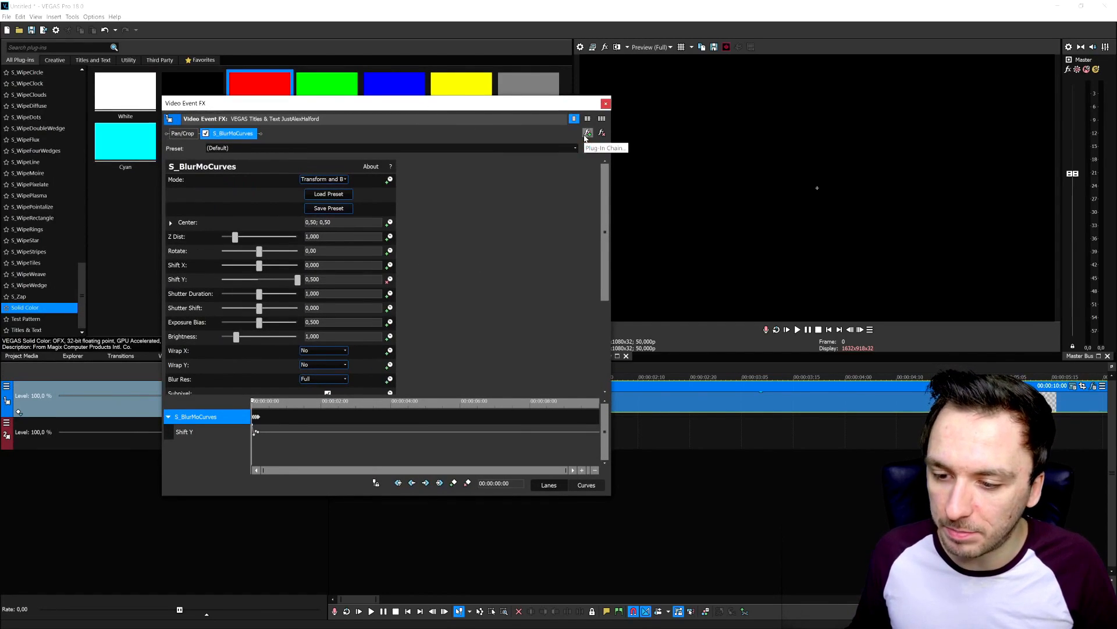
- Add the "MontageMania - Right to left youtube transition" filter package to the title event's effect chain
left_click(586, 134)
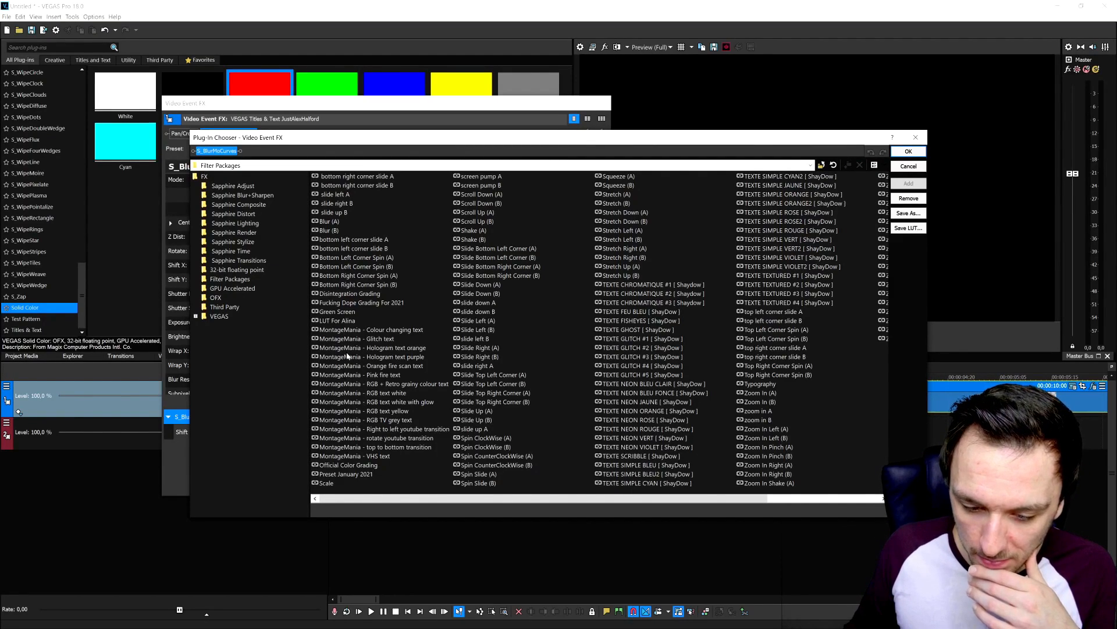
left_click(364, 410)
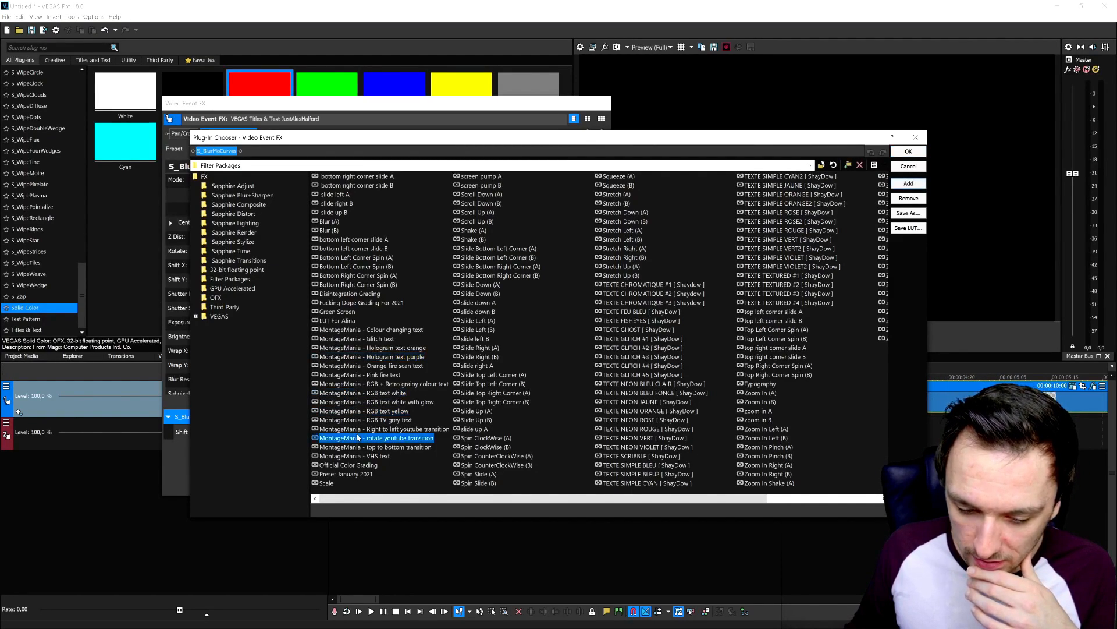
left_click(404, 431)
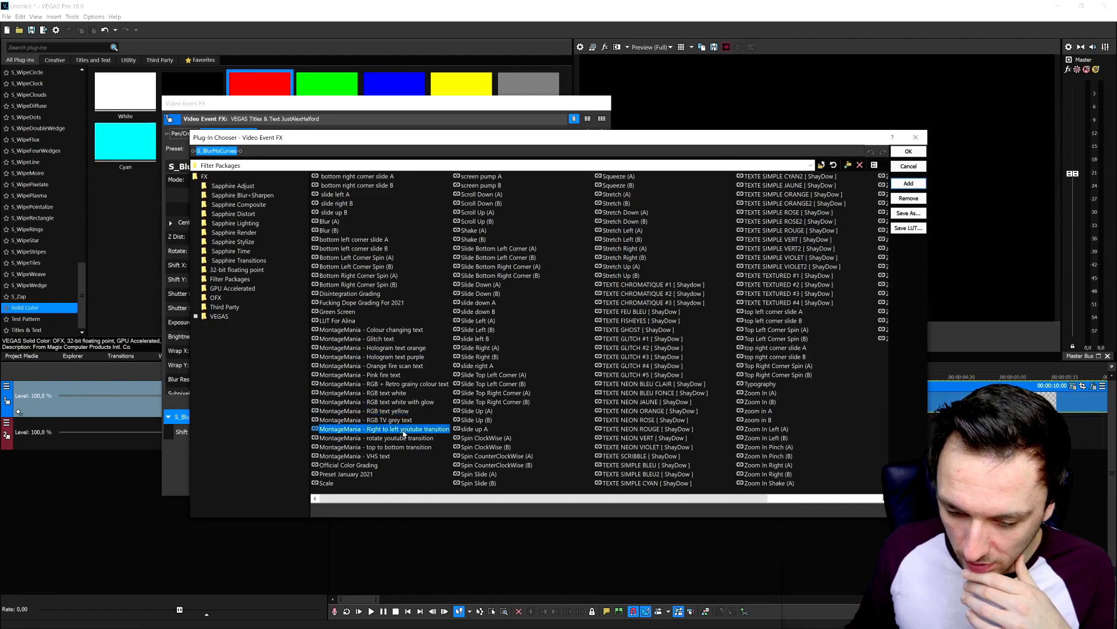
left_click(910, 185)
left_click(908, 151)
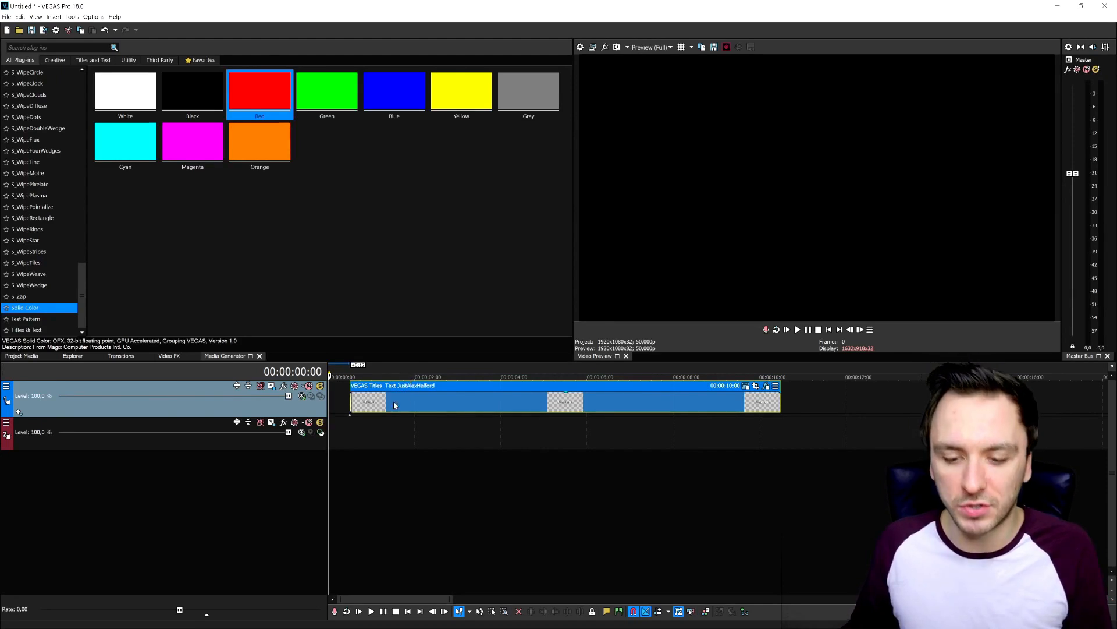
- Show the Filter Packages folder in the video event's Plug-In Chooser
scroll(401, 384, "up", 4)
scroll(402, 381, "down", 2)
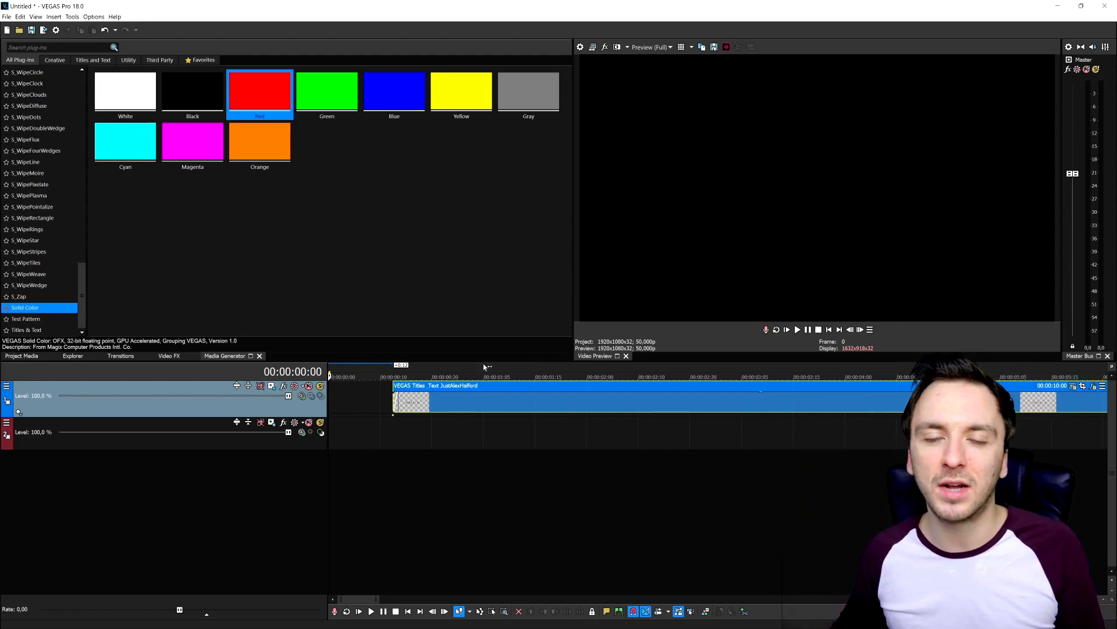
scroll(464, 394, "down", 5)
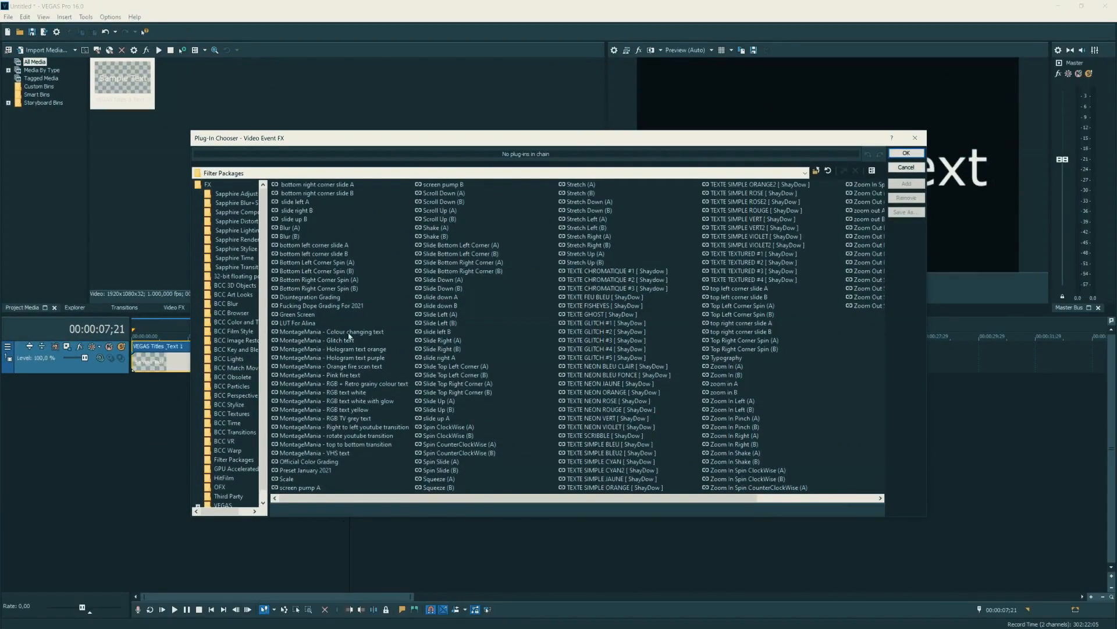
scroll(244, 404, "down", 1)
left_click(243, 451)
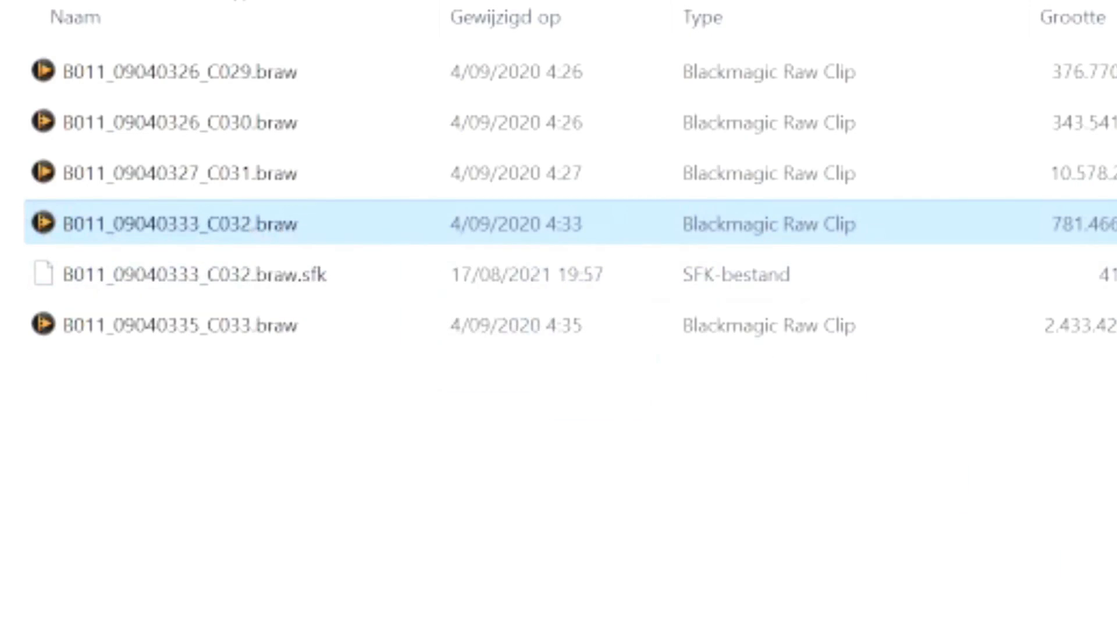
- Add the clip B011_09040333_C032.braw to the timeline, move it to the project start and return the cursor there
left_click_drag(181, 224, 983, 308)
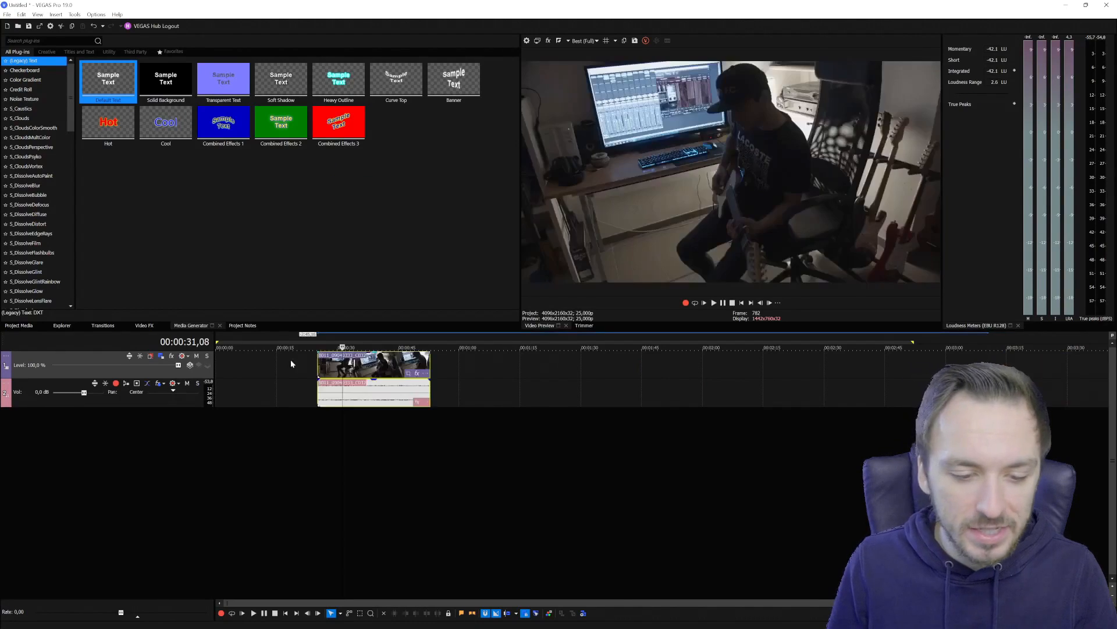
left_click_drag(323, 370, 218, 370)
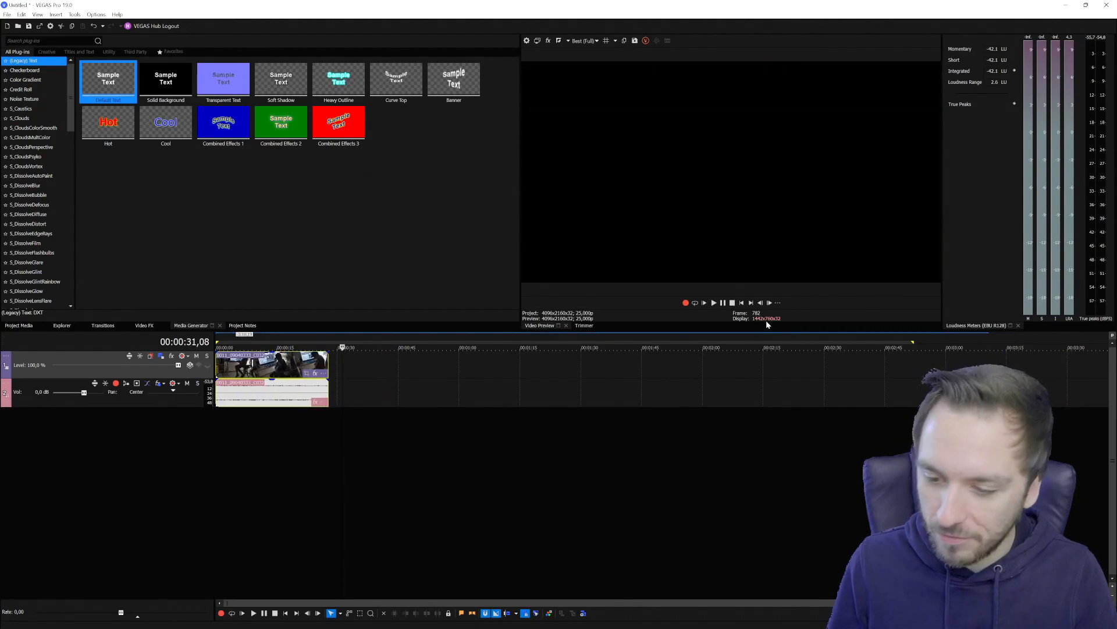
left_click(749, 304)
left_click(742, 303)
scroll(454, 406, "up", 5)
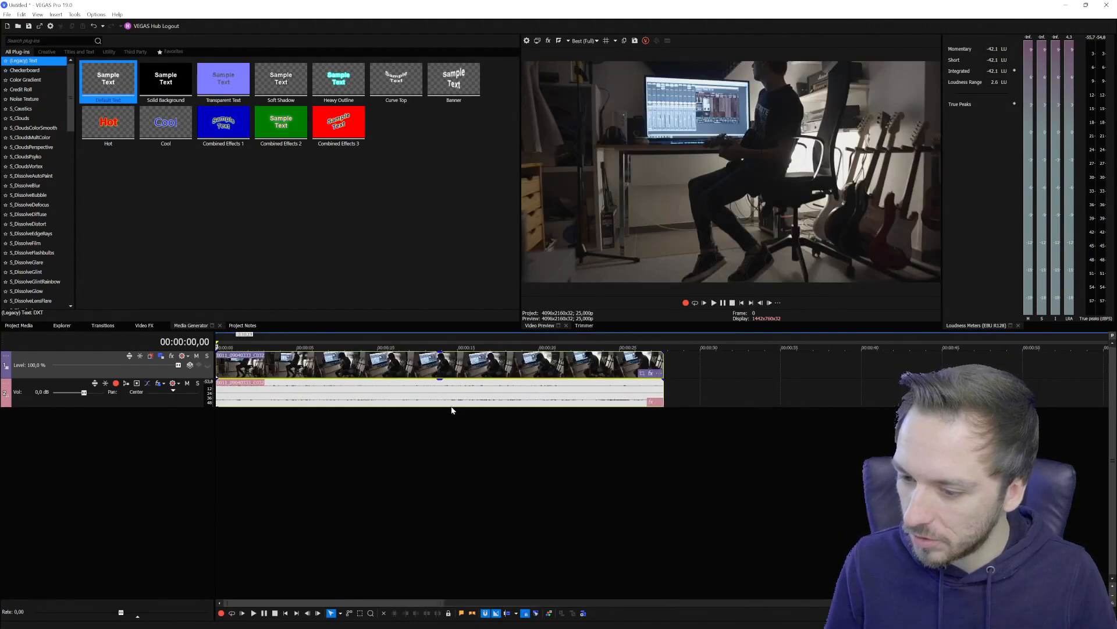
scroll(399, 376, "up", 3)
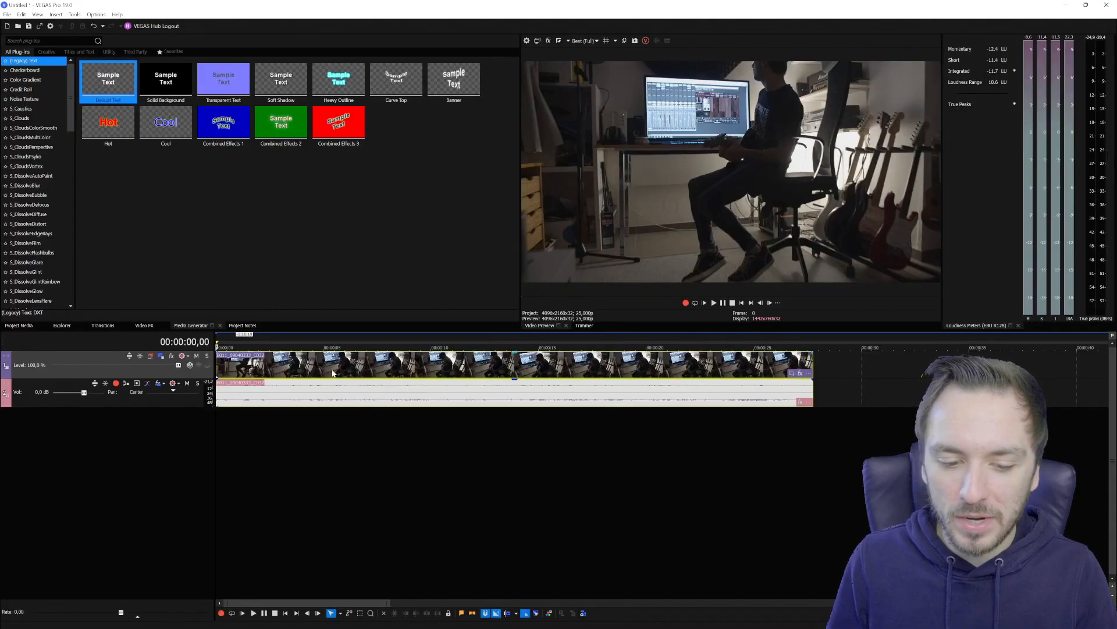
- Disable resampling and turn off Maintain aspect ratio in the BRAW clip's video event properties
left_click(334, 373)
left_click(362, 366)
left_click(390, 362)
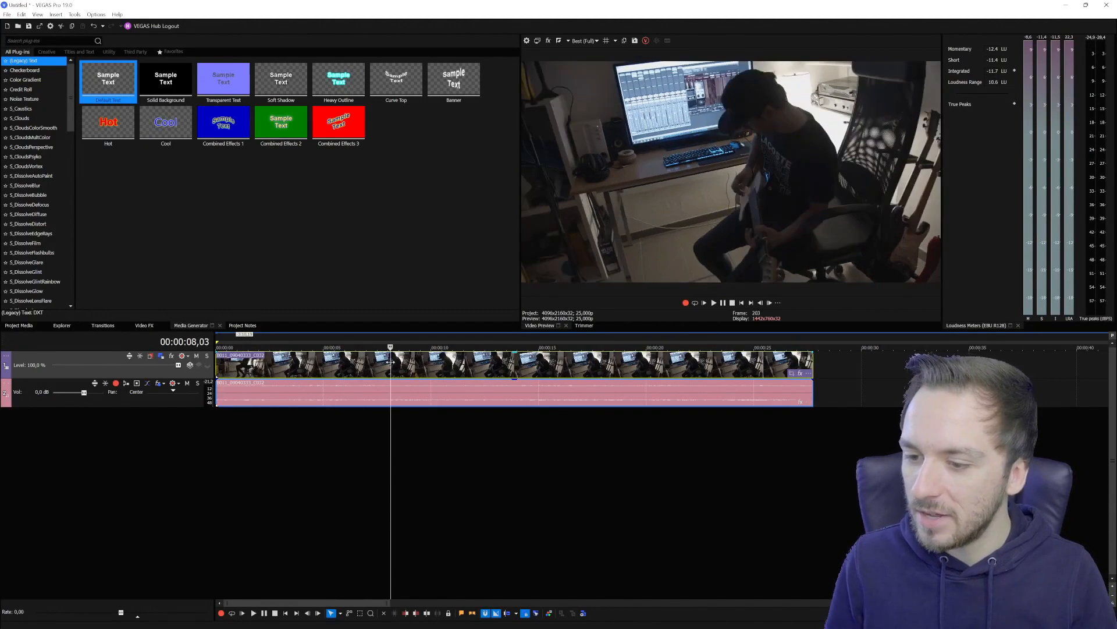
left_click(404, 362)
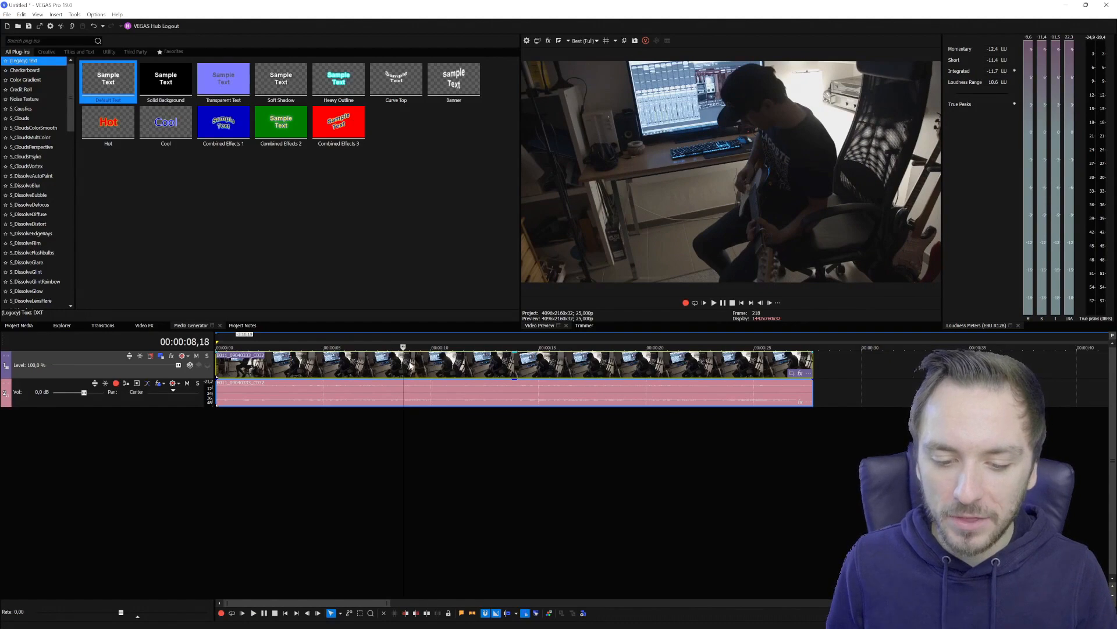
right_click(389, 366)
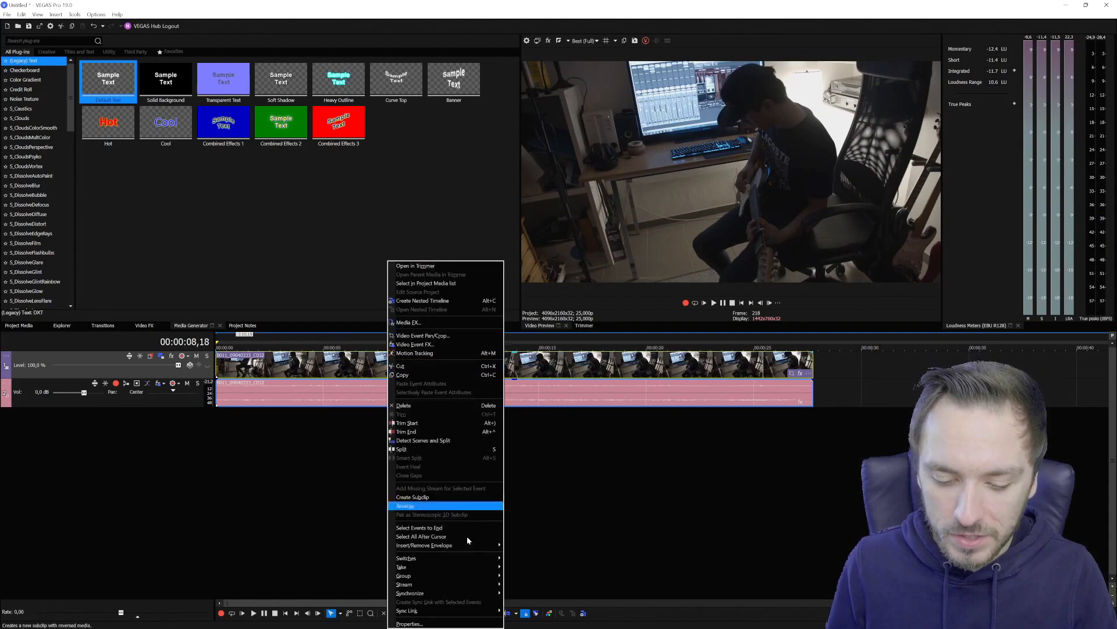
left_click(443, 624)
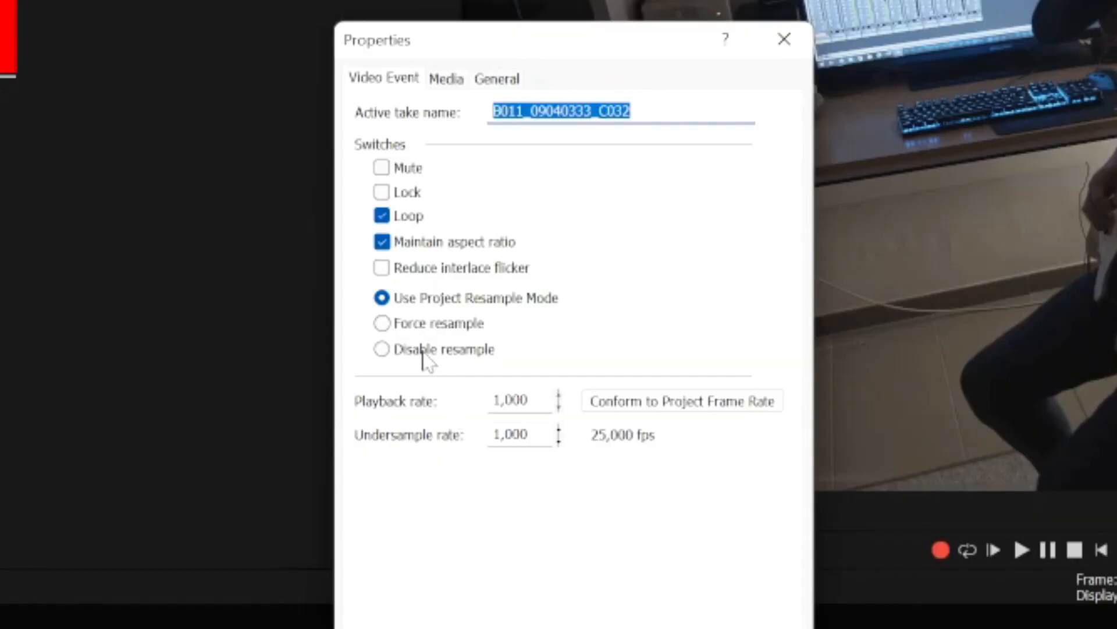
left_click(423, 352)
left_click(437, 243)
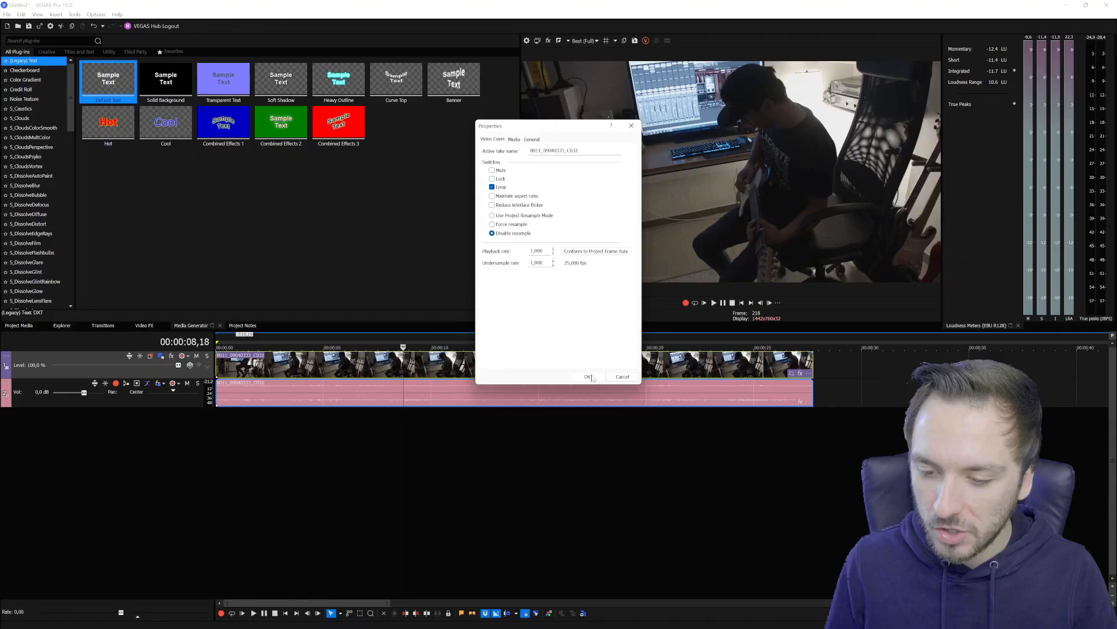
left_click(591, 377)
- Place the cursor at 00:00:09,03, switch to the color grading layout and widen the video preview
left_click(413, 364)
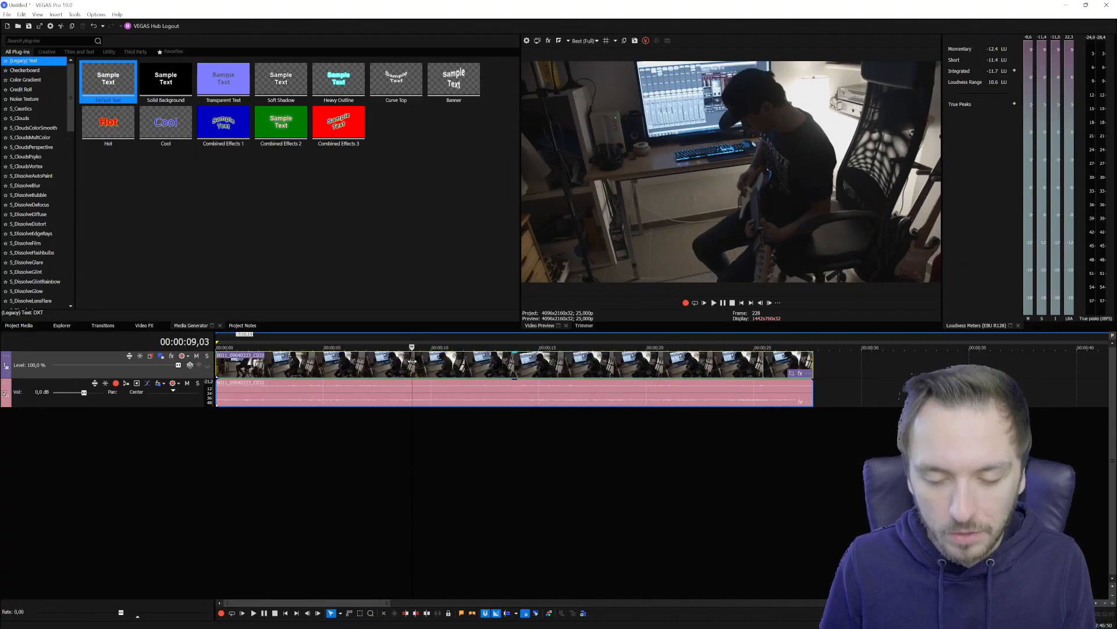
key("alt+d")
key("d")
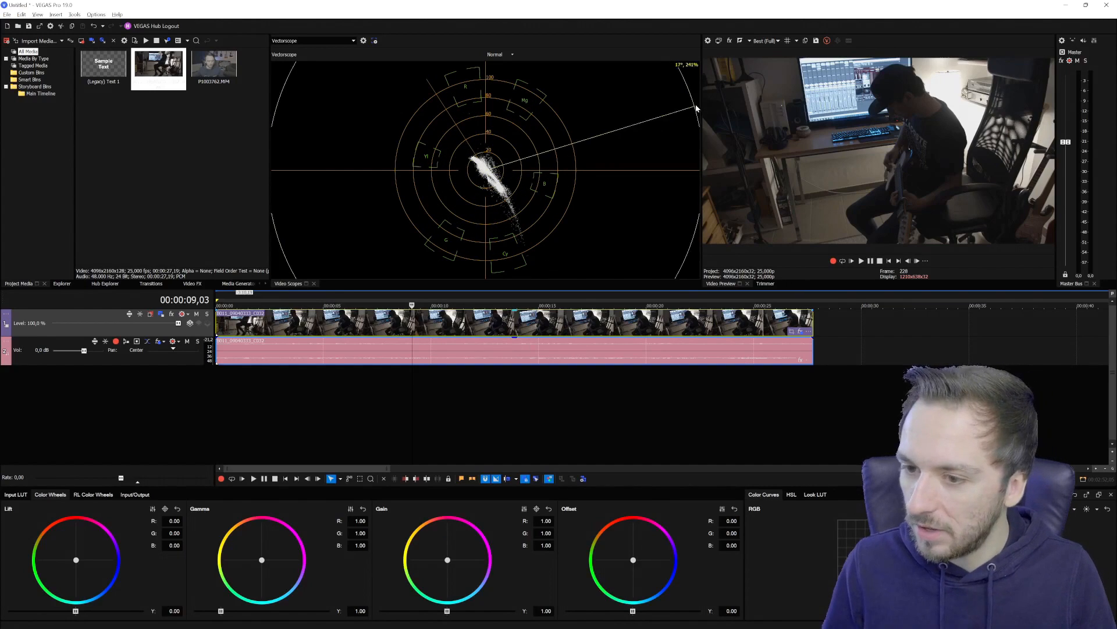
left_click_drag(702, 47, 613, 51)
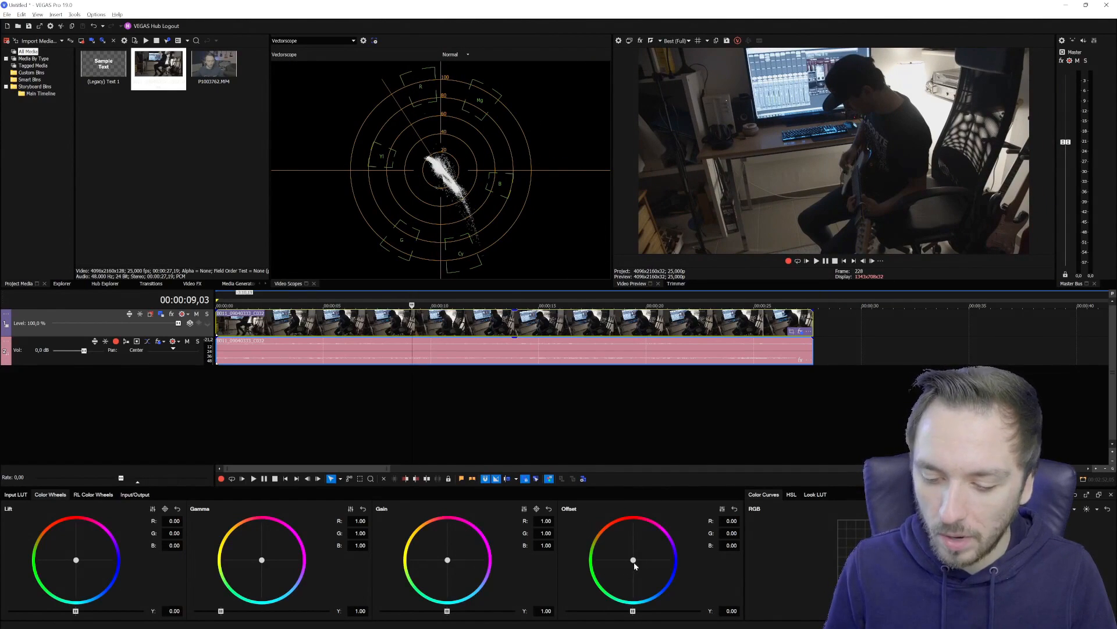
- Try the Offset color wheel and shift the Gamma wheel slightly toward blue, to G 0.99 and B 1.08
left_click_drag(634, 562, 631, 565)
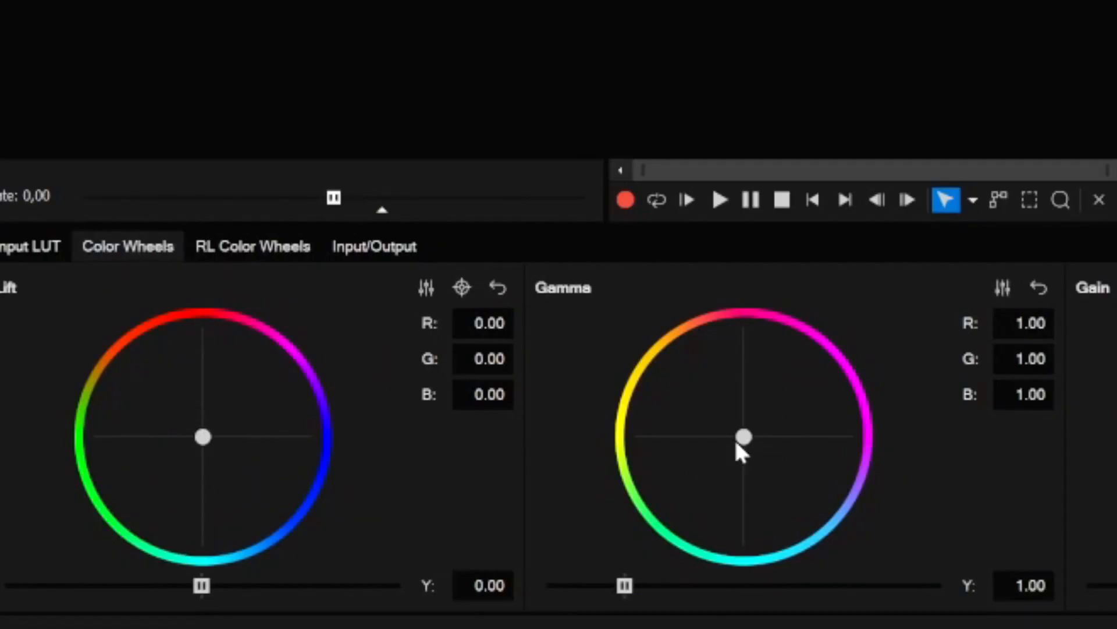
left_click_drag(744, 445, 745, 451)
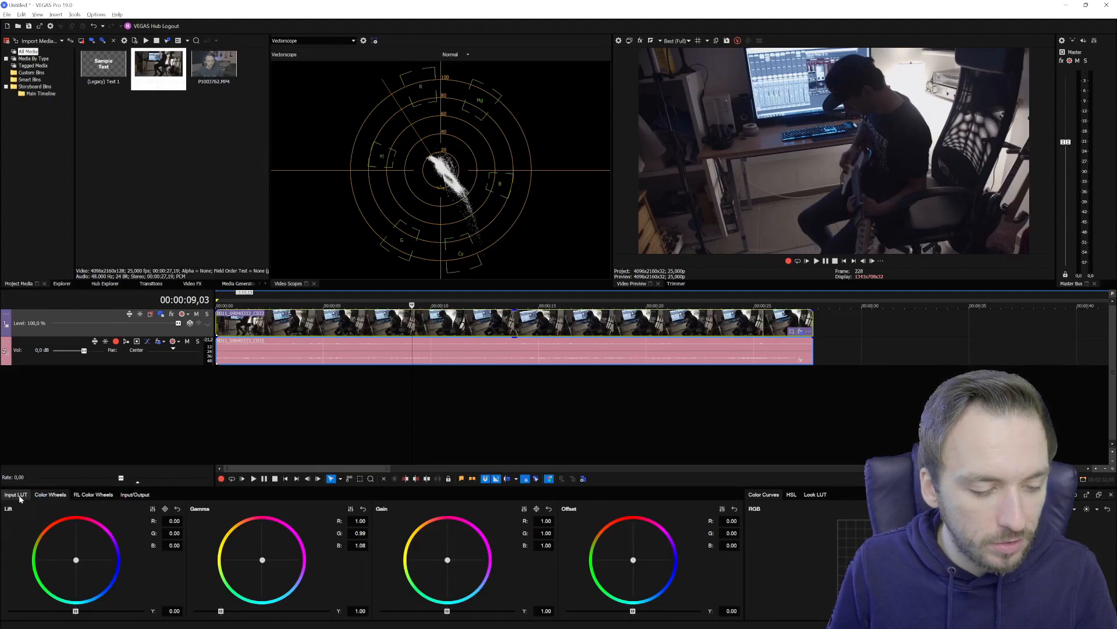
- Try the camera input LUTs BT.2020HLG to D-Log and C-Log2 to REC.709 on the clip
left_click(17, 496)
left_click(78, 520)
scroll(88, 482, "down", 1)
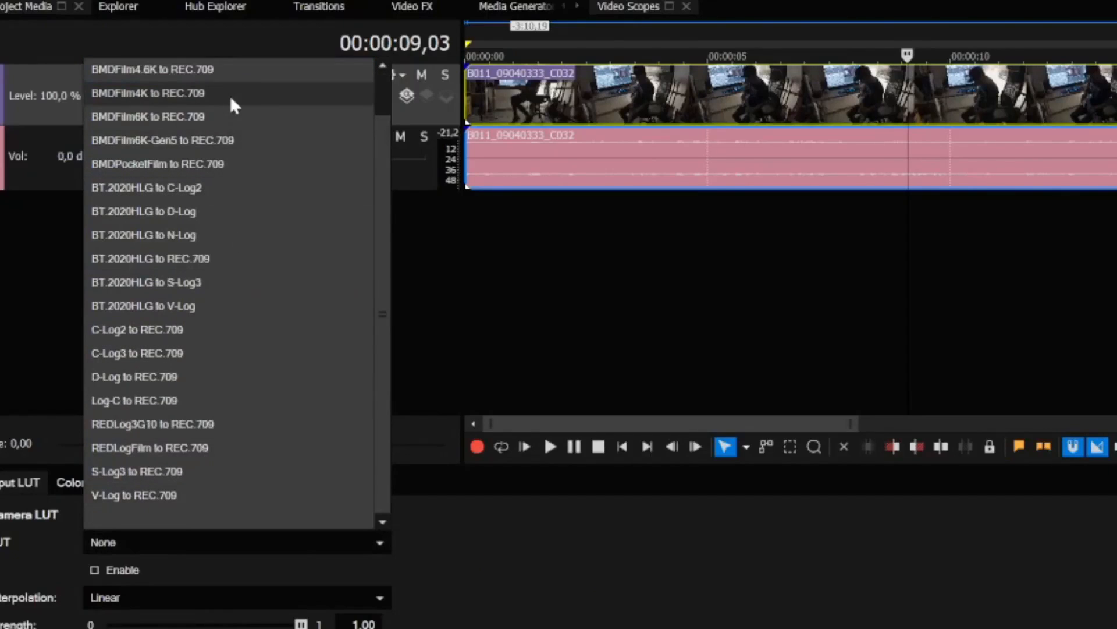
left_click(181, 187)
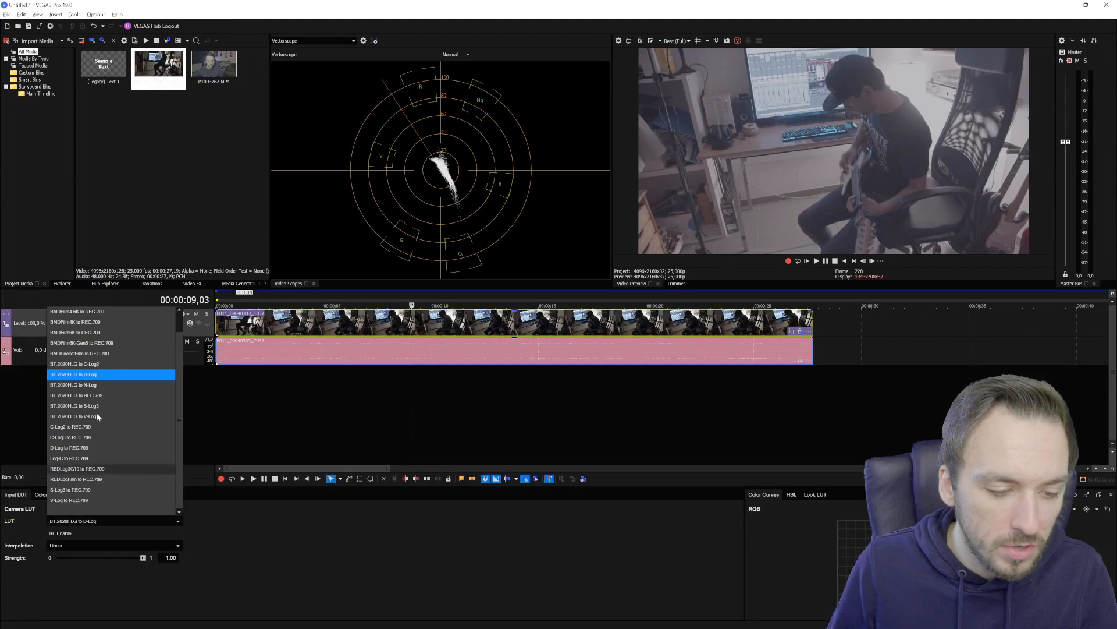
left_click(96, 431)
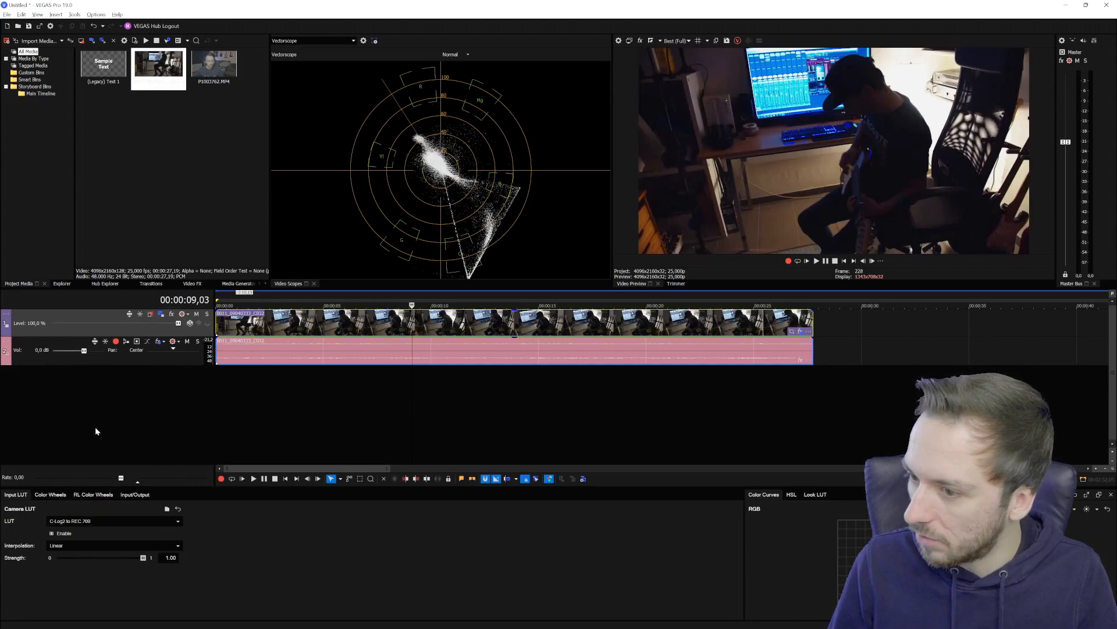
- Compare the Log-C to REC.709 and BMDFilm4.6K to REC.709 LUTs, and set the camera LUT to C-Log3 to REC.709
left_click(93, 521)
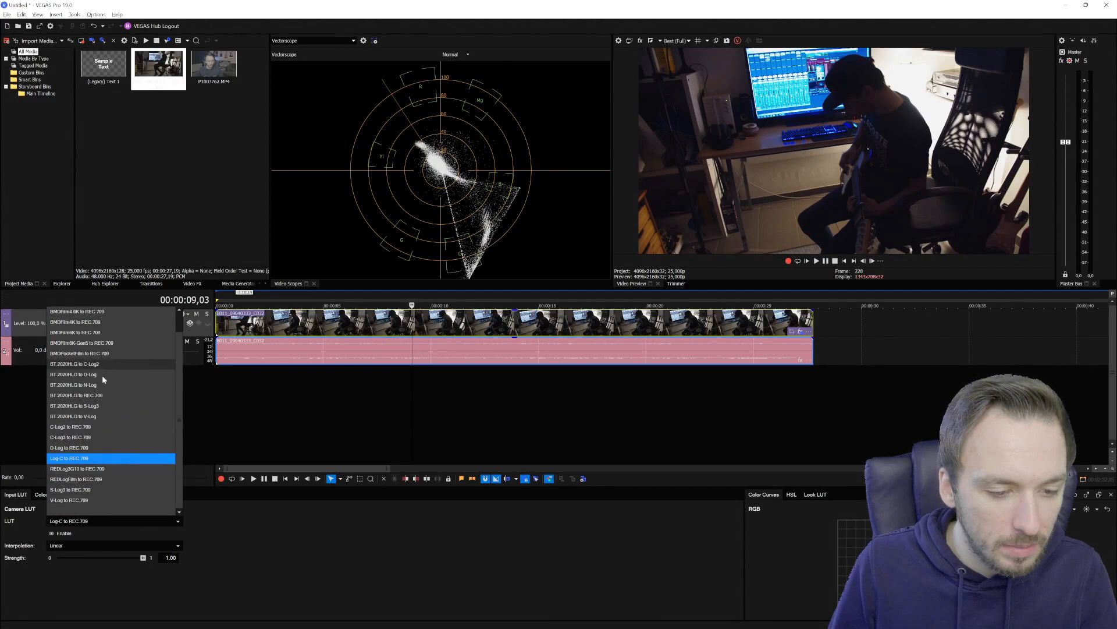
scroll(101, 372, "up", 1)
left_click(99, 333)
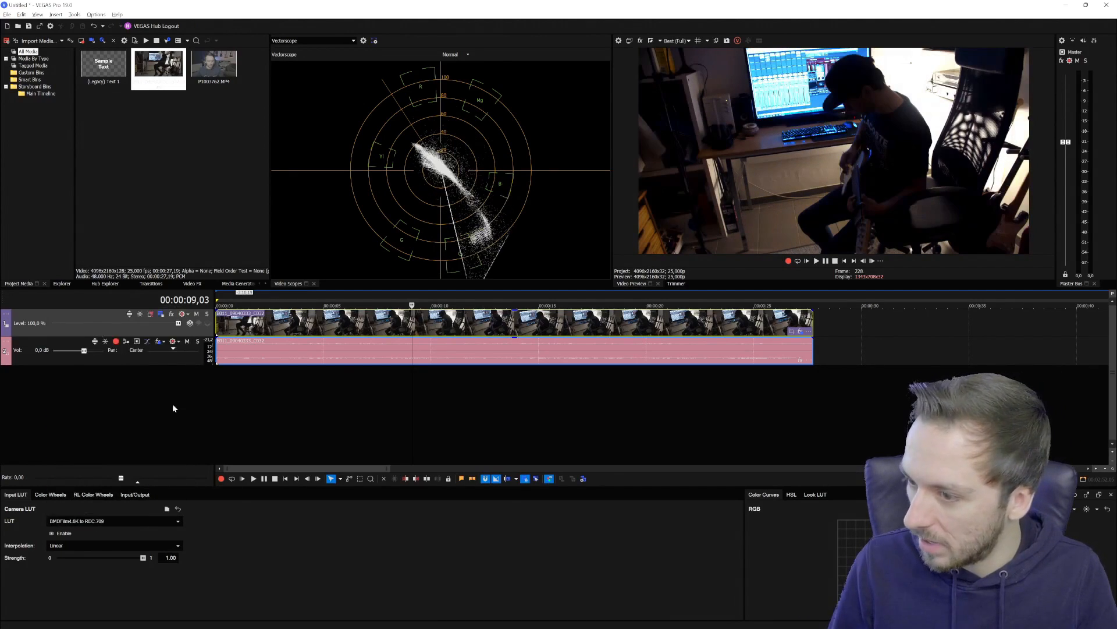
scroll(94, 526, "down", 1)
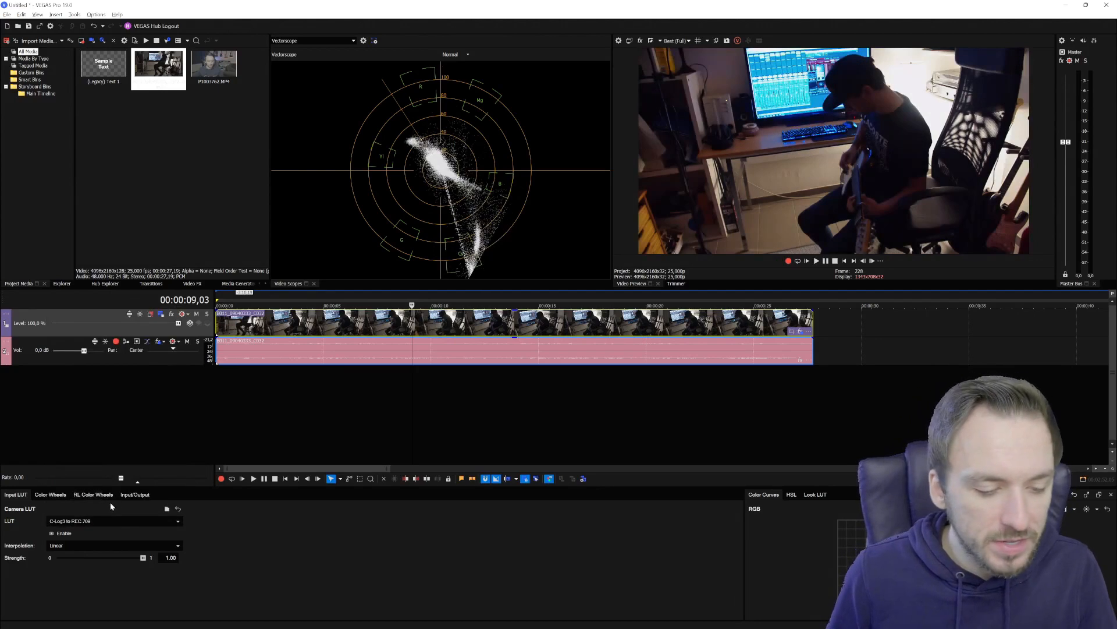
- Play back the graded clip and set the loop region from the project start to about 00:00:27,13
left_click(844, 261)
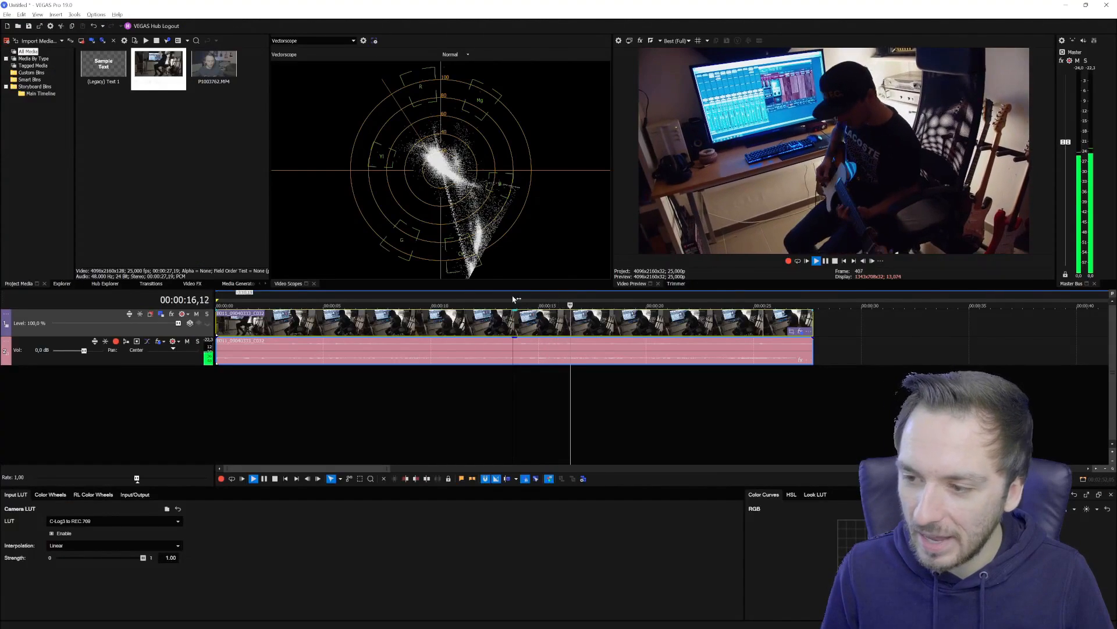
left_click(513, 299)
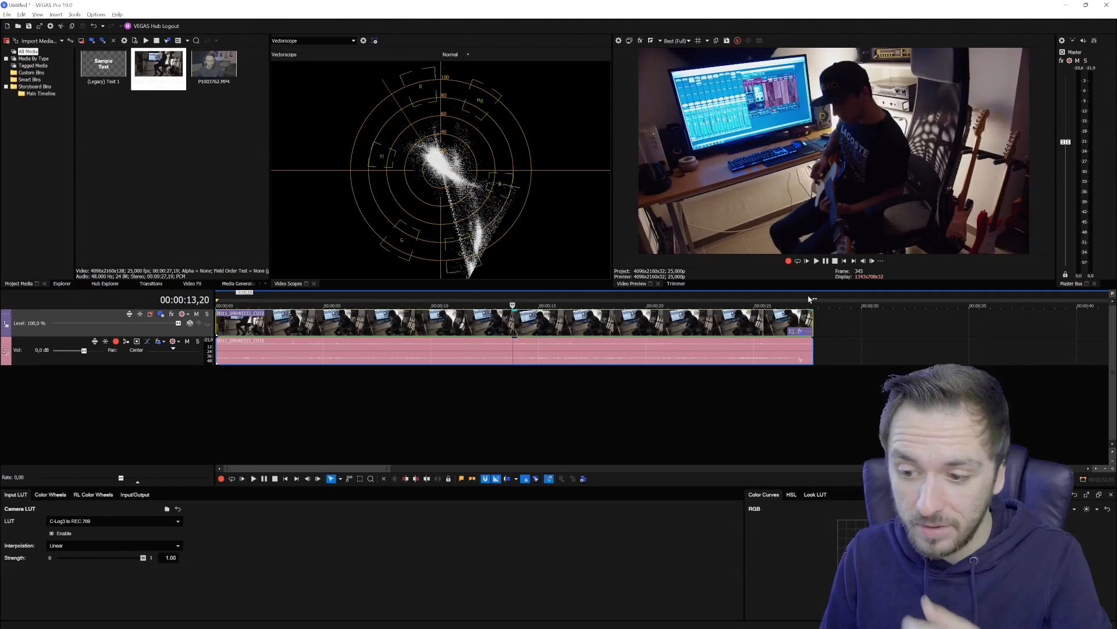
left_click_drag(808, 299, 217, 299)
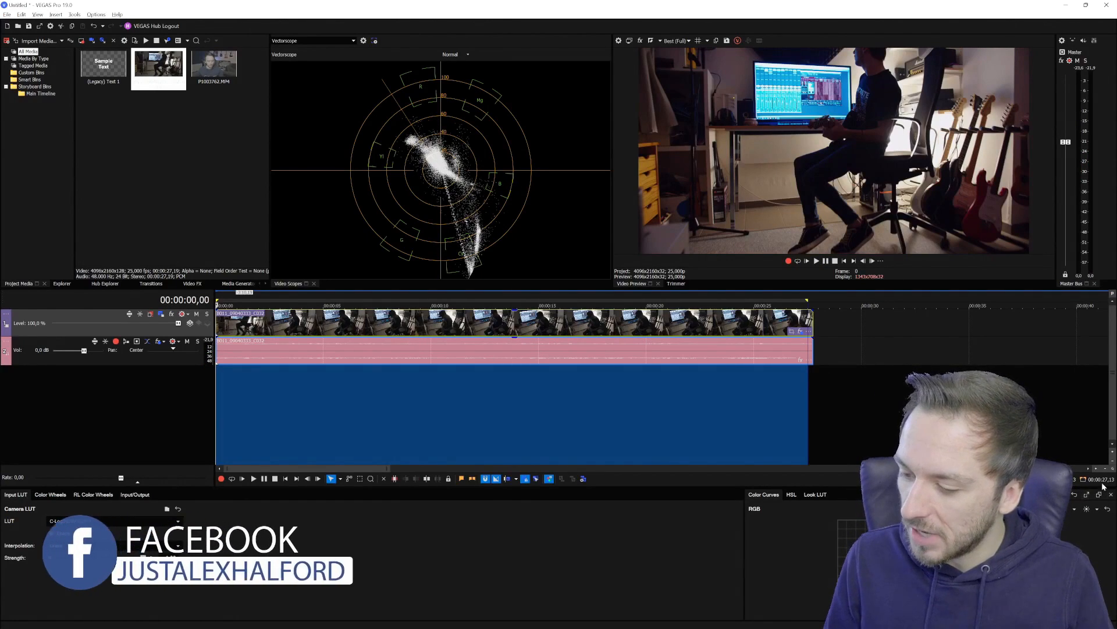
- Examine the graded footage at several points between about 11 and 18 seconds
left_click(601, 343)
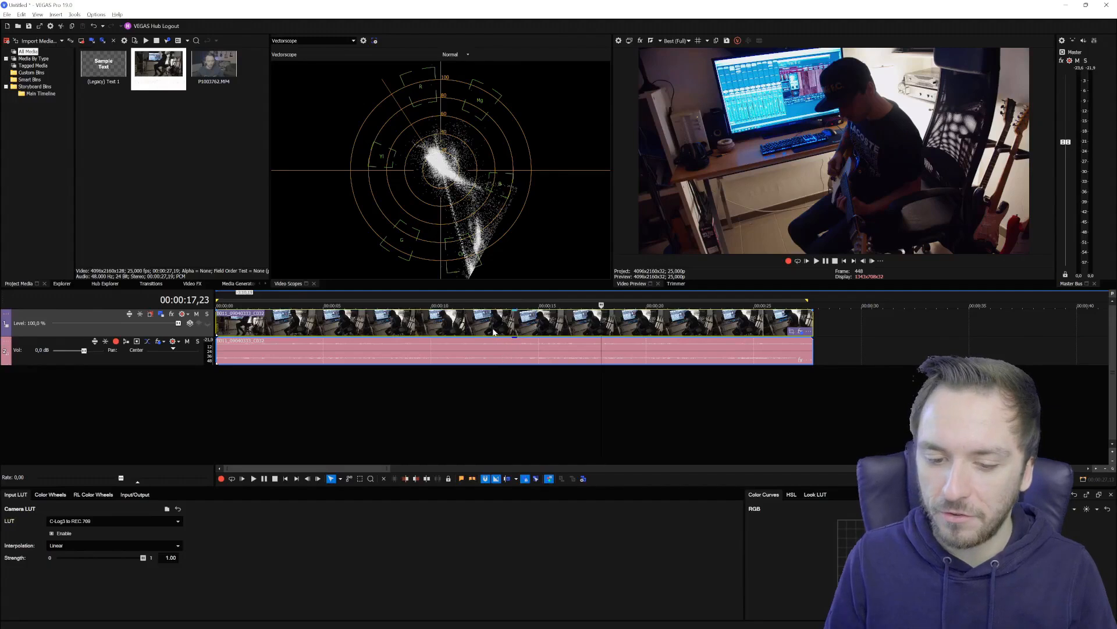
left_click(481, 330)
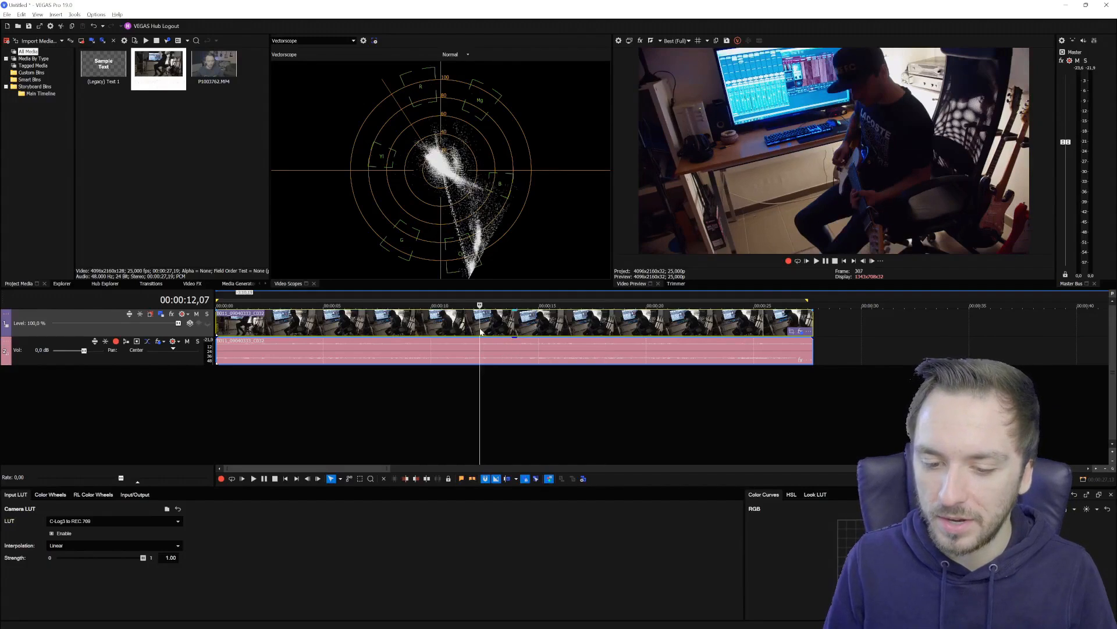
left_click(525, 329)
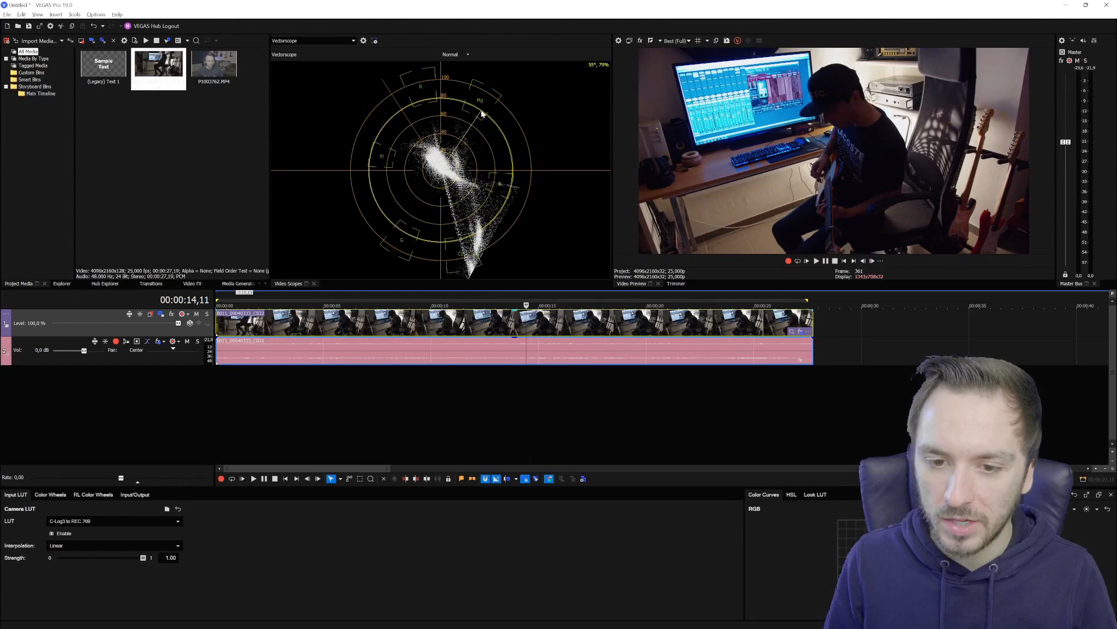
left_click(463, 325)
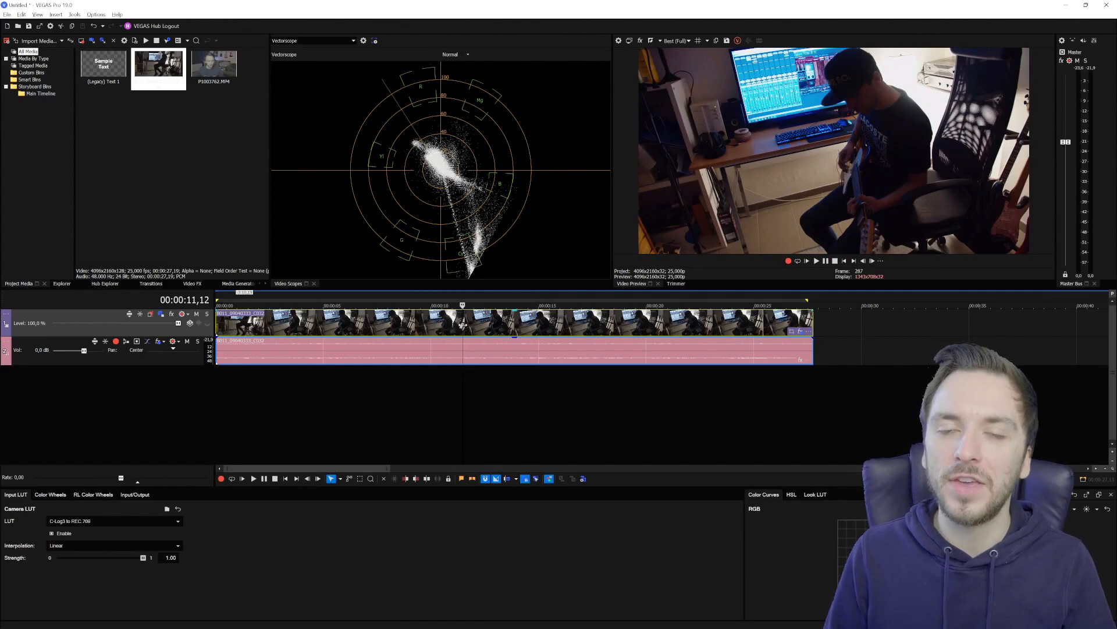
left_click(536, 327)
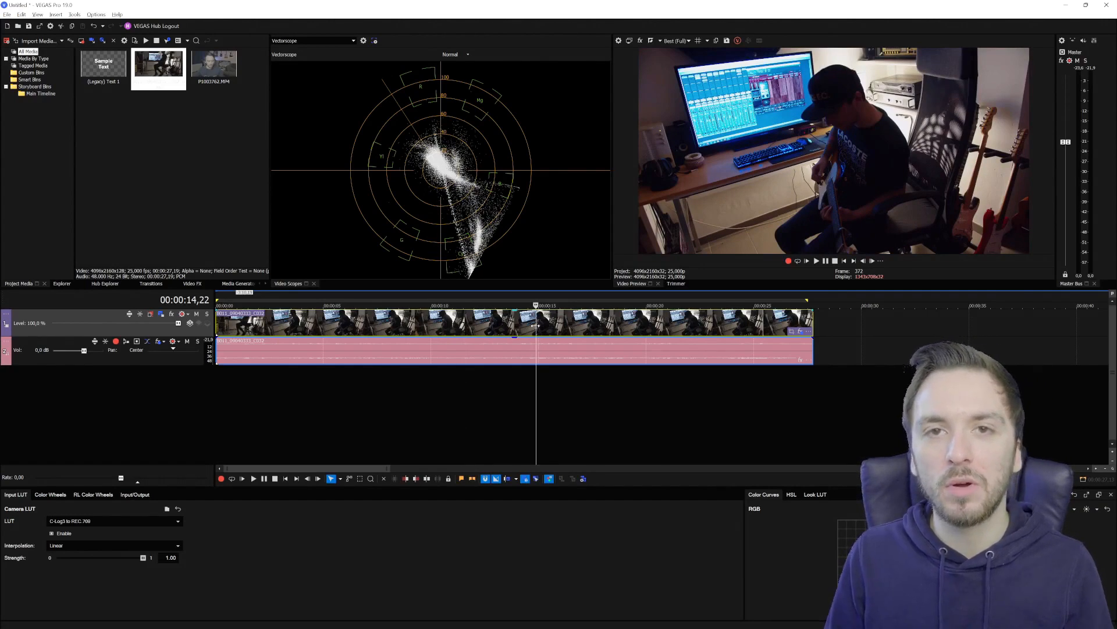
- Inspect the C-Log3 to REC.709 graded footage at various points between about 7 and 24 seconds
left_click(585, 332)
left_click(630, 324)
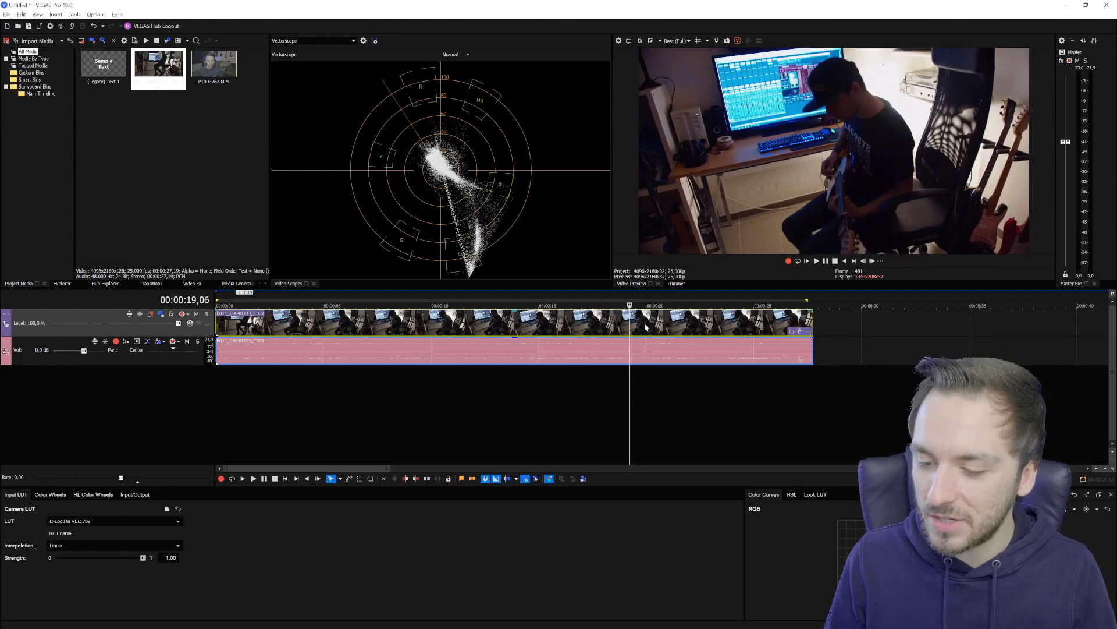
left_click(691, 328)
left_click(725, 327)
left_click(632, 325)
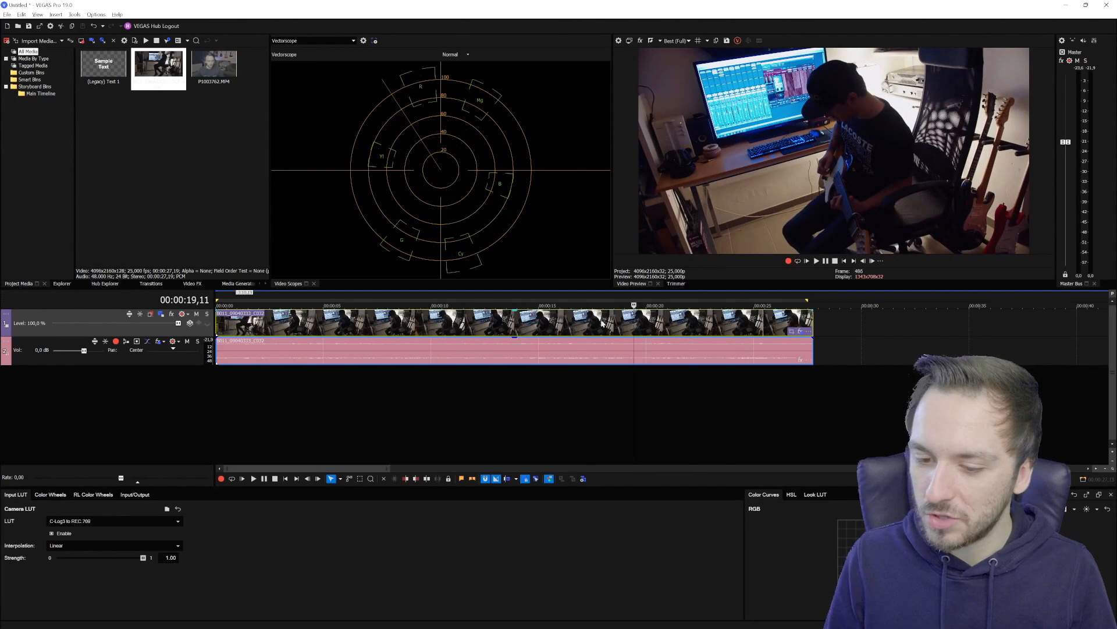
left_click(535, 322)
scroll(536, 322, "down", 3)
scroll(291, 323, "up", 4)
left_click(419, 327)
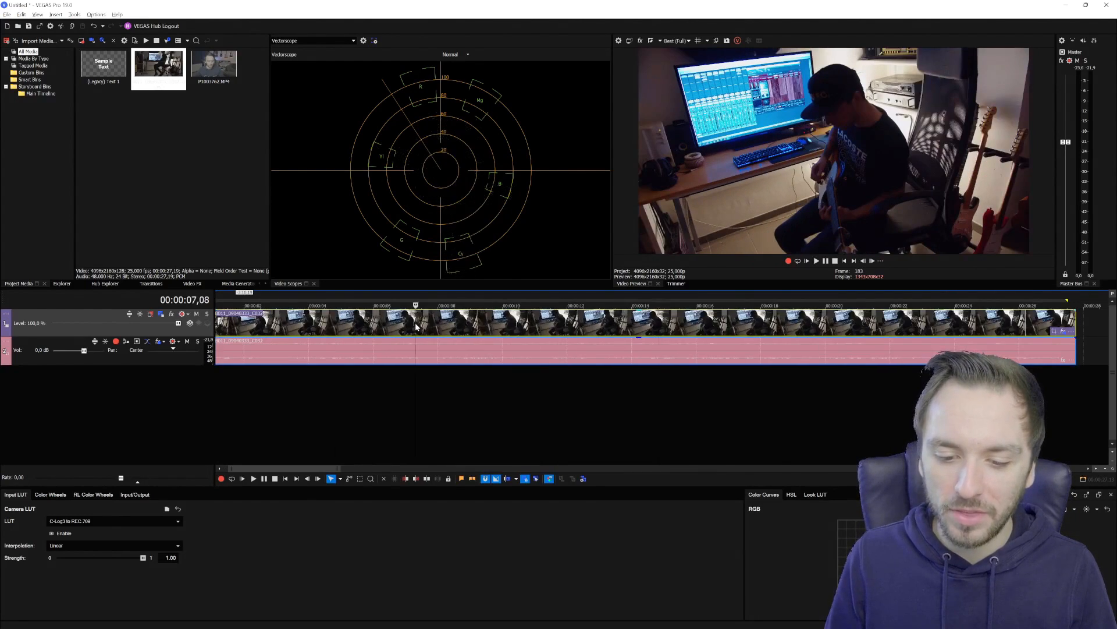
scroll(419, 327, "down", 3)
left_click(384, 324)
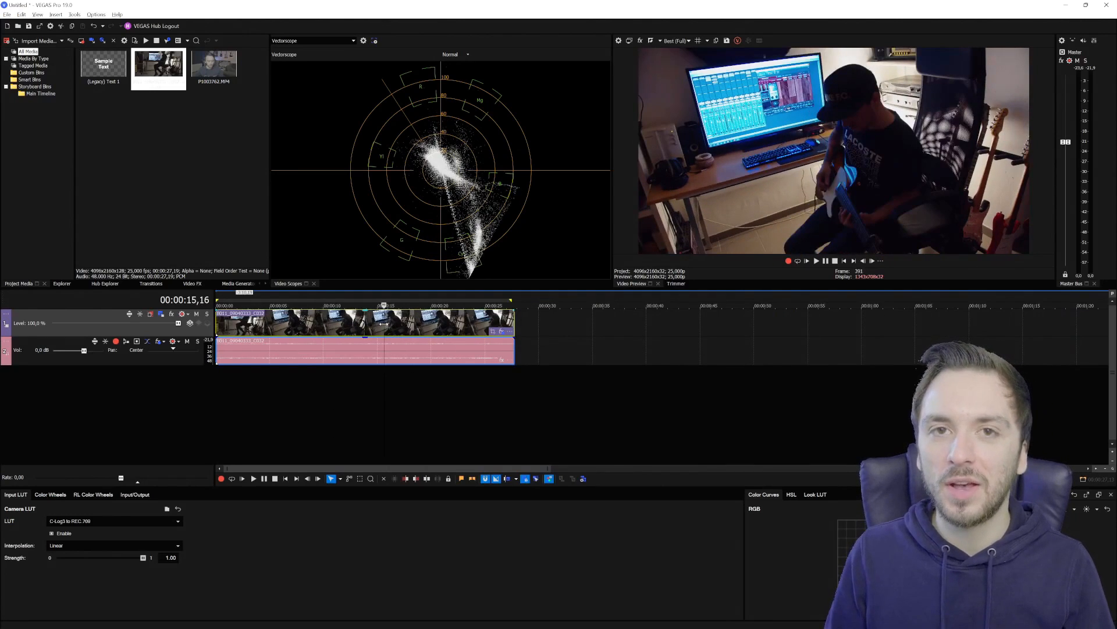
scroll(384, 324, "up", 4)
scroll(384, 325, "down", 4)
left_click(510, 324)
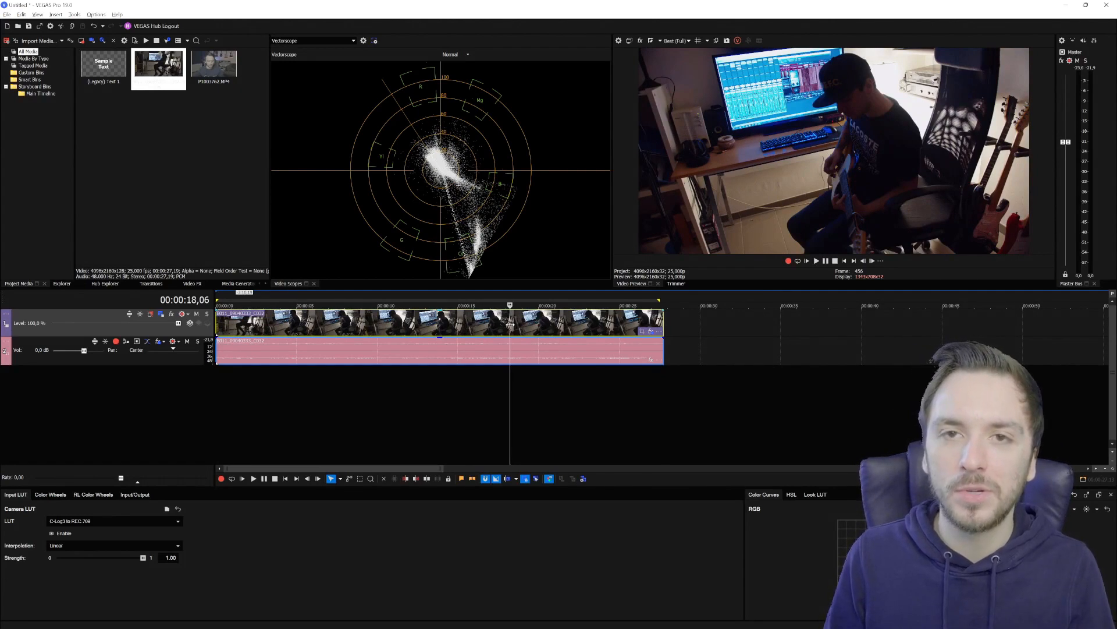
left_click(569, 326)
left_click(592, 327)
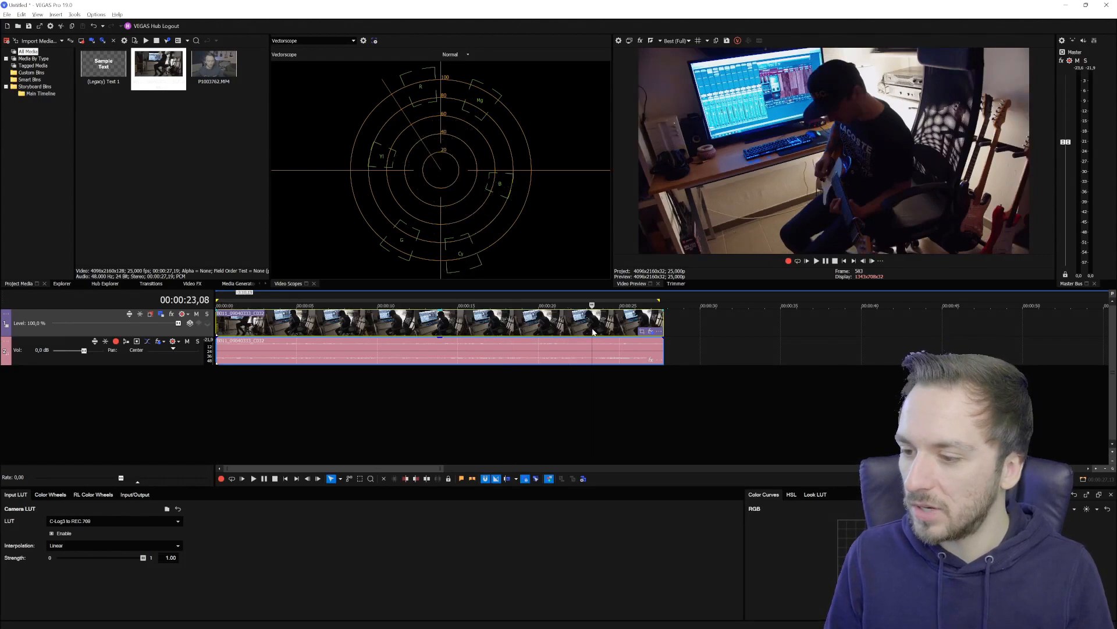
left_click(447, 329)
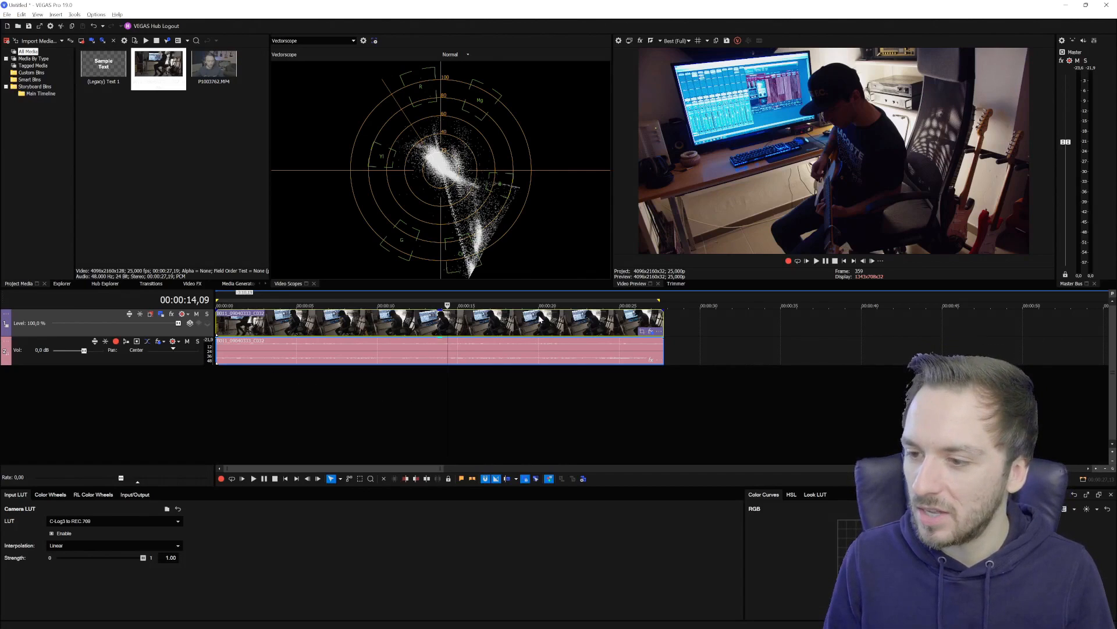
left_click(335, 327)
left_click(462, 323)
left_click(501, 321)
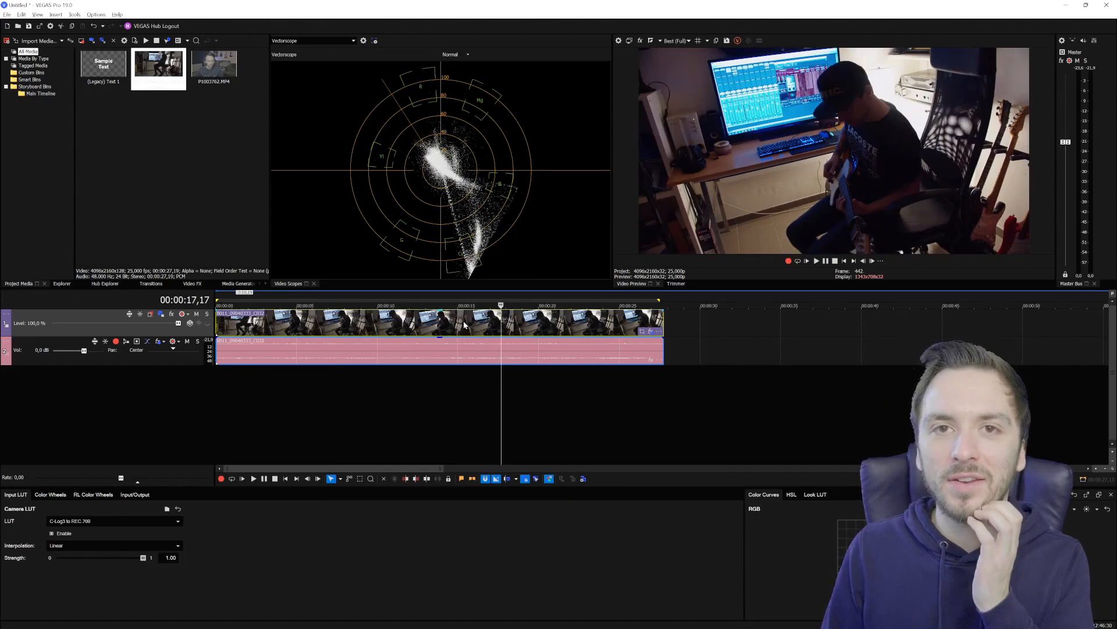
left_click(410, 329)
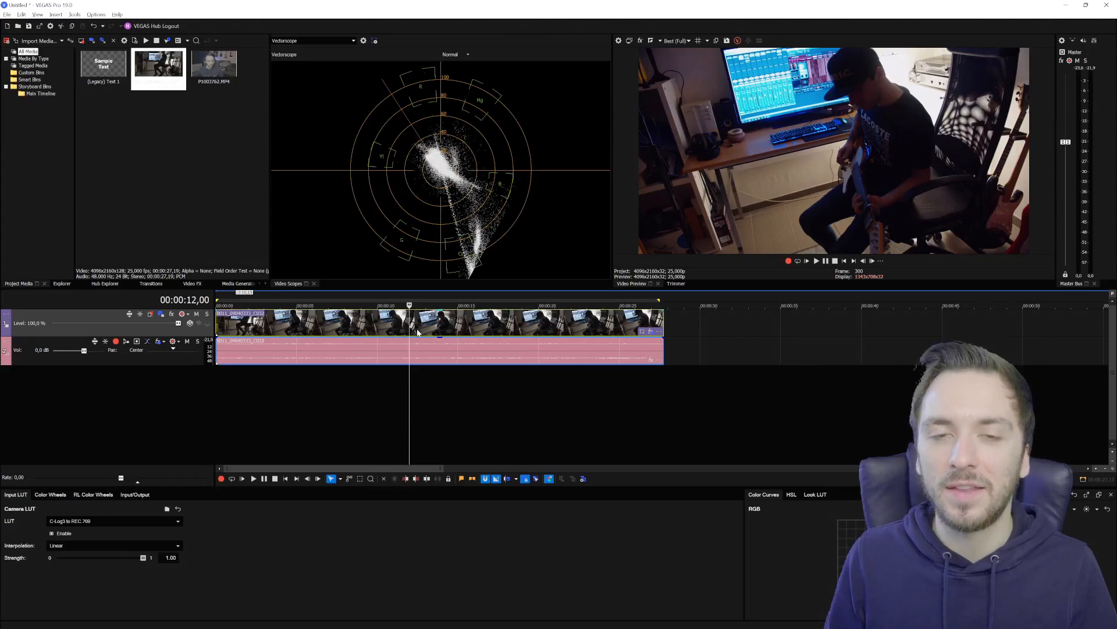
left_click(355, 345)
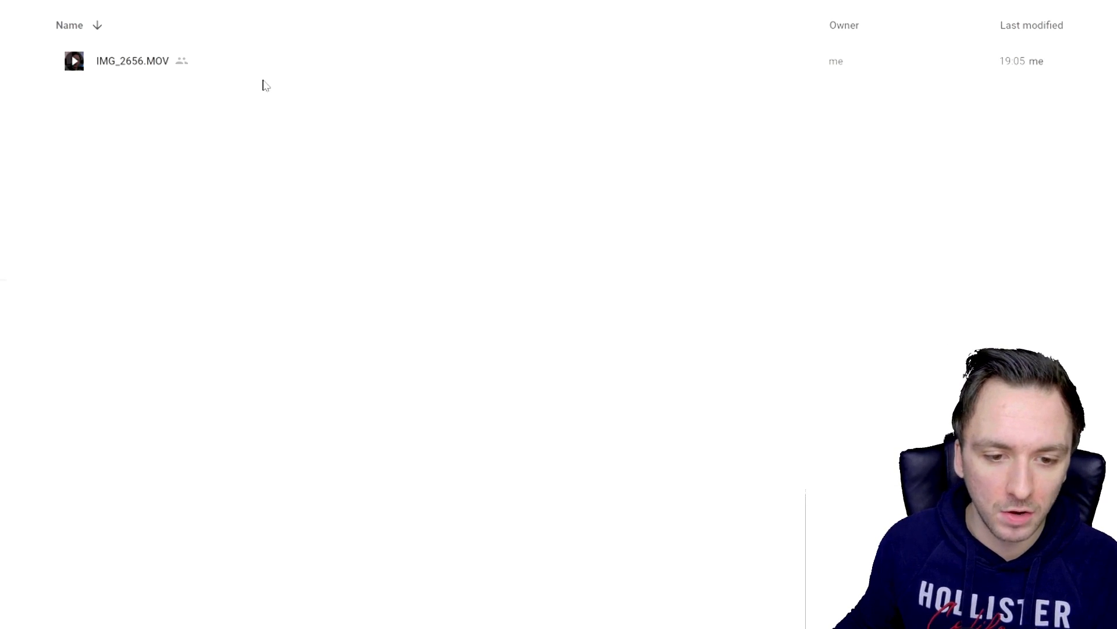
- Get IMG_2656.MOV from the online drive and place it at the start of the timeline in VEGAS Pro 18
right_click(127, 64)
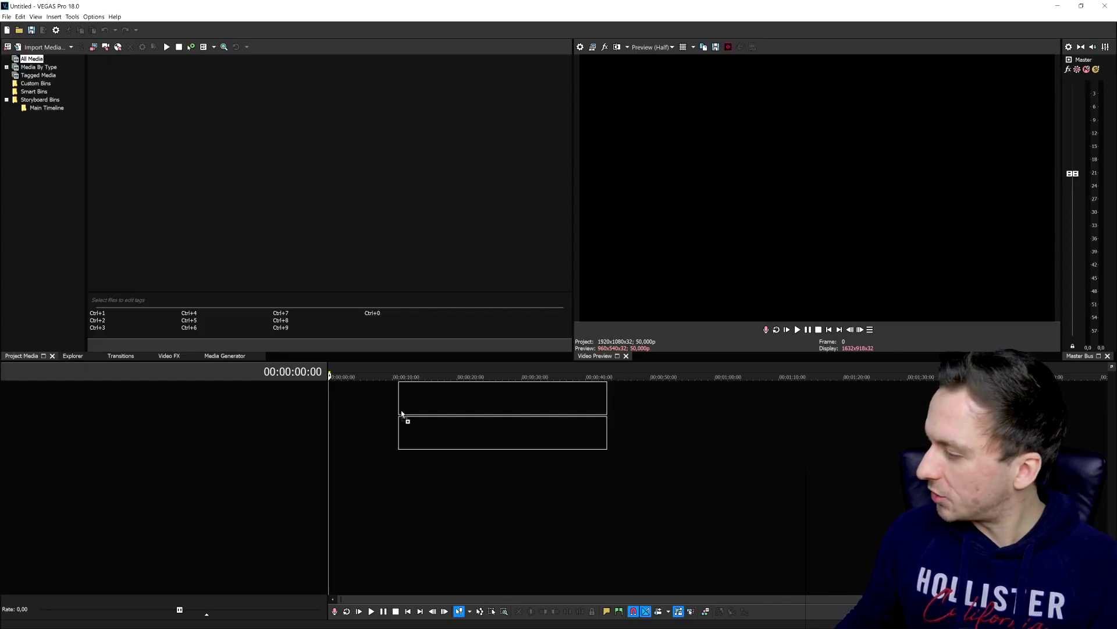
left_click_drag(402, 416, 326, 414)
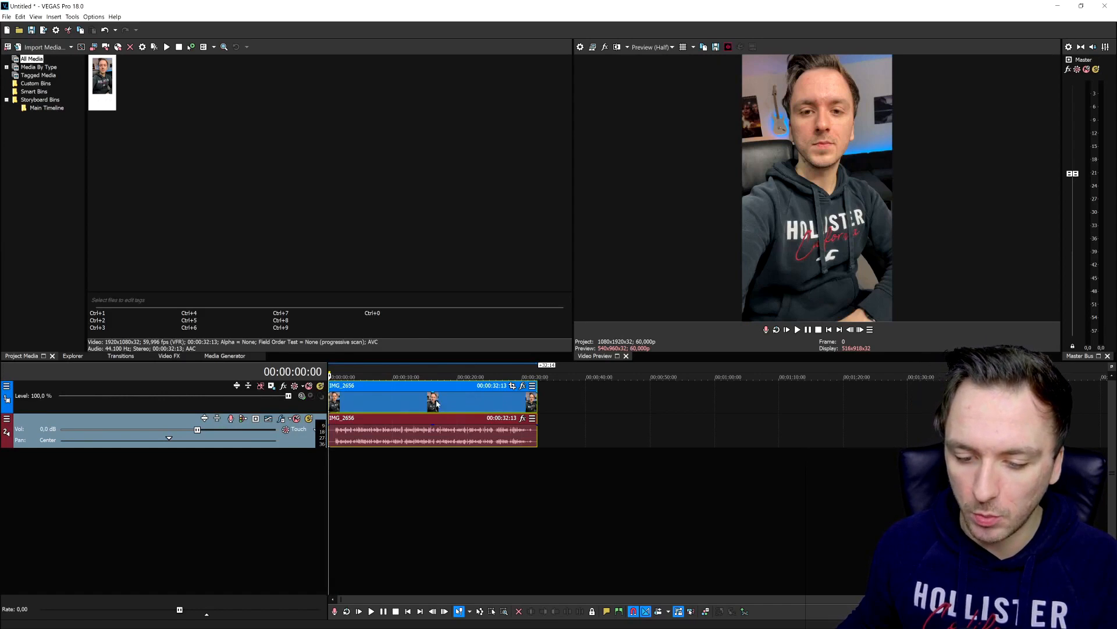
left_click_drag(425, 403, 429, 403)
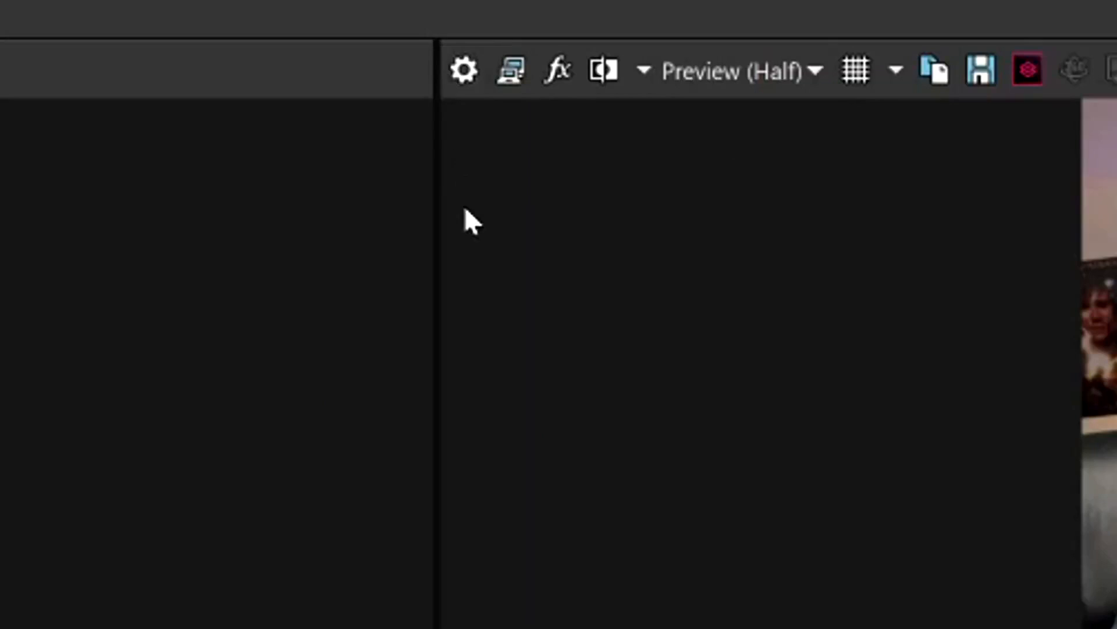
- Set the project's frame size to 1920 wide by 1080 high in the project properties
left_click(470, 72)
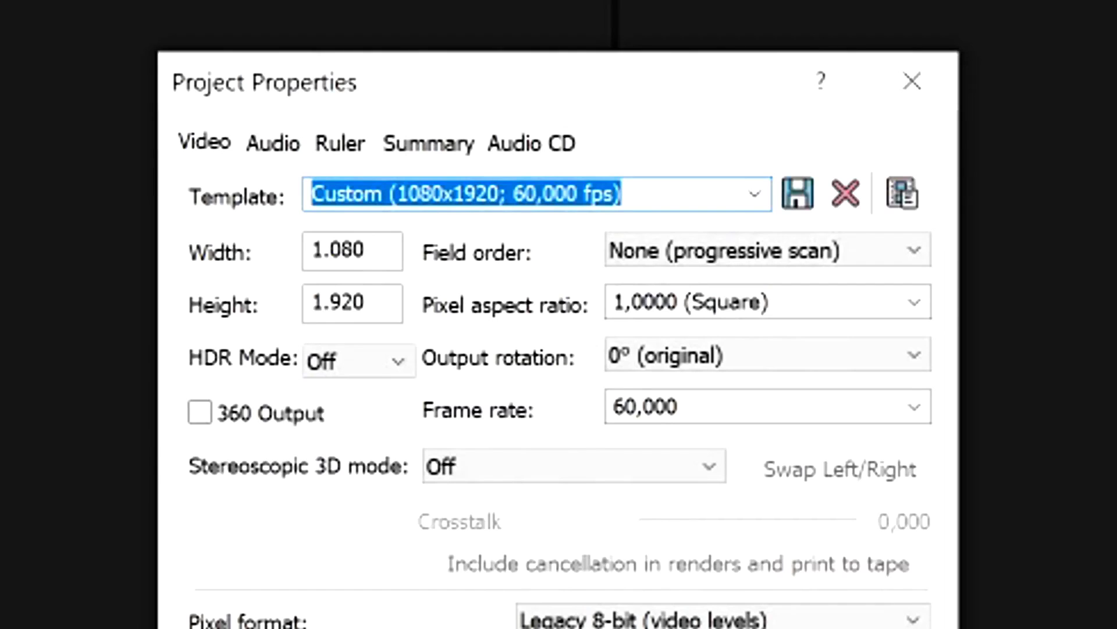
left_click_drag(201, 374, 1, 357)
type("1920")
key("Tab")
type("108")
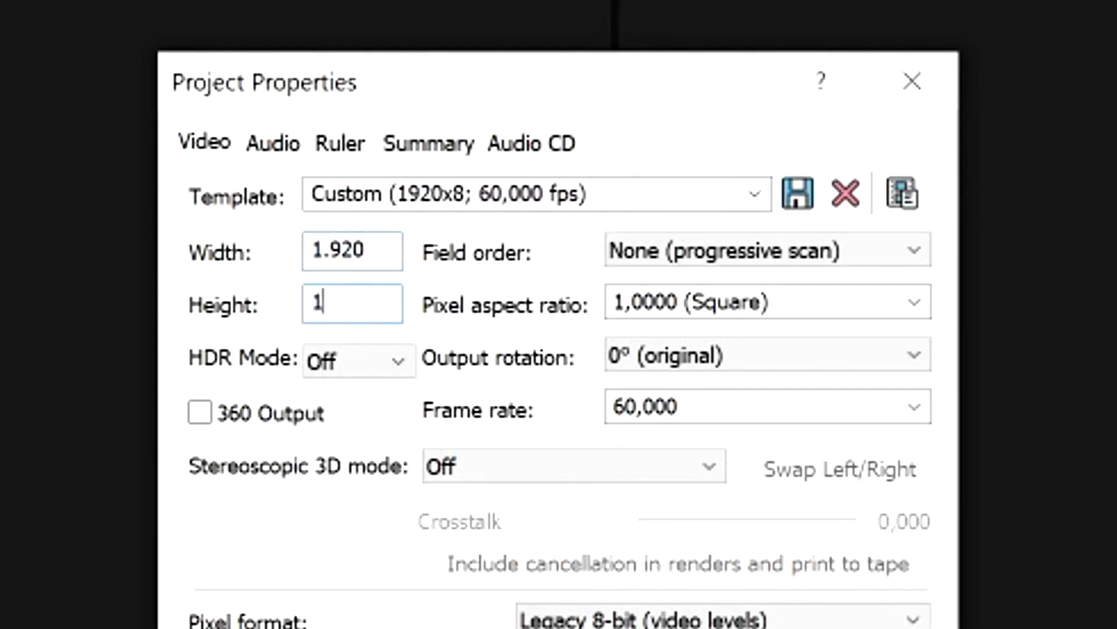
type("0")
key("Return")
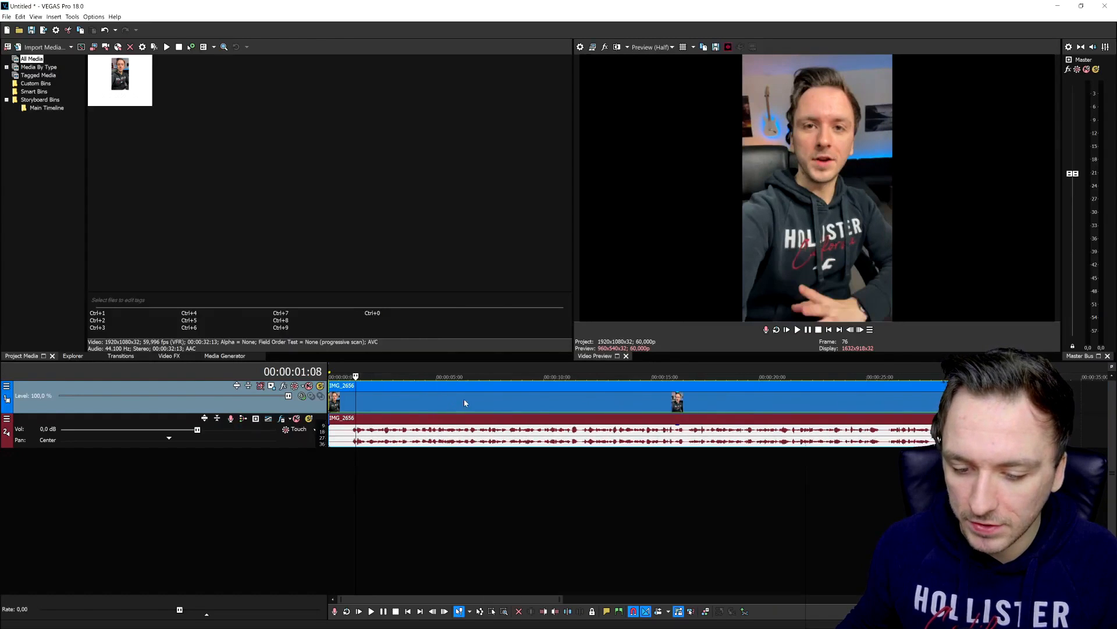
- Preview the IMG_2656 clip from the project start and return to the timeline's beginning
left_click(487, 377)
key("ctrl+Home")
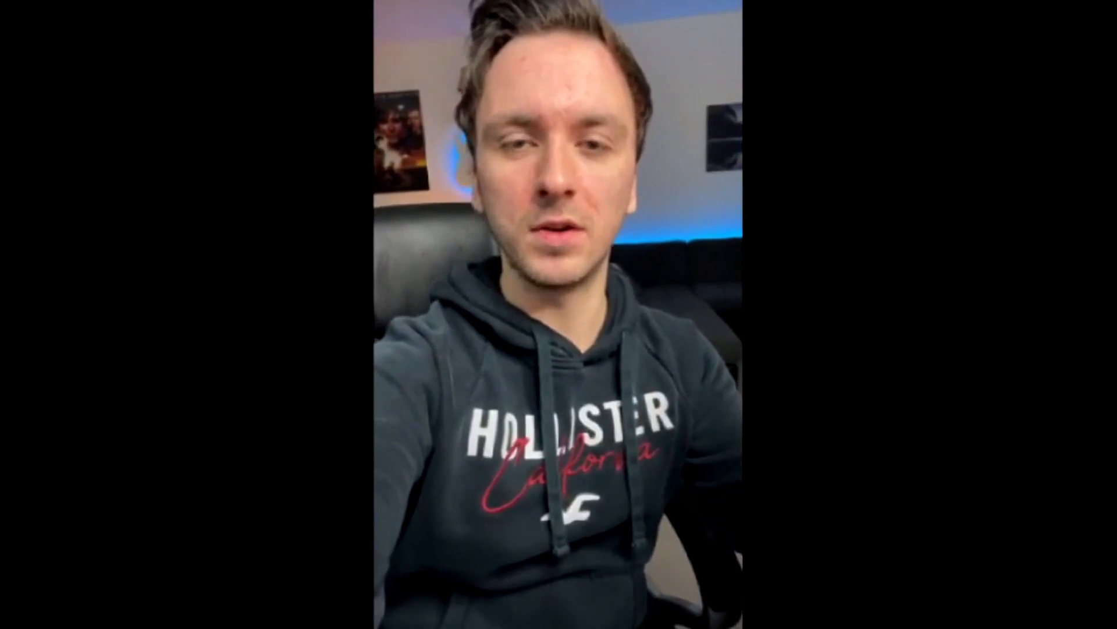
key("Escape")
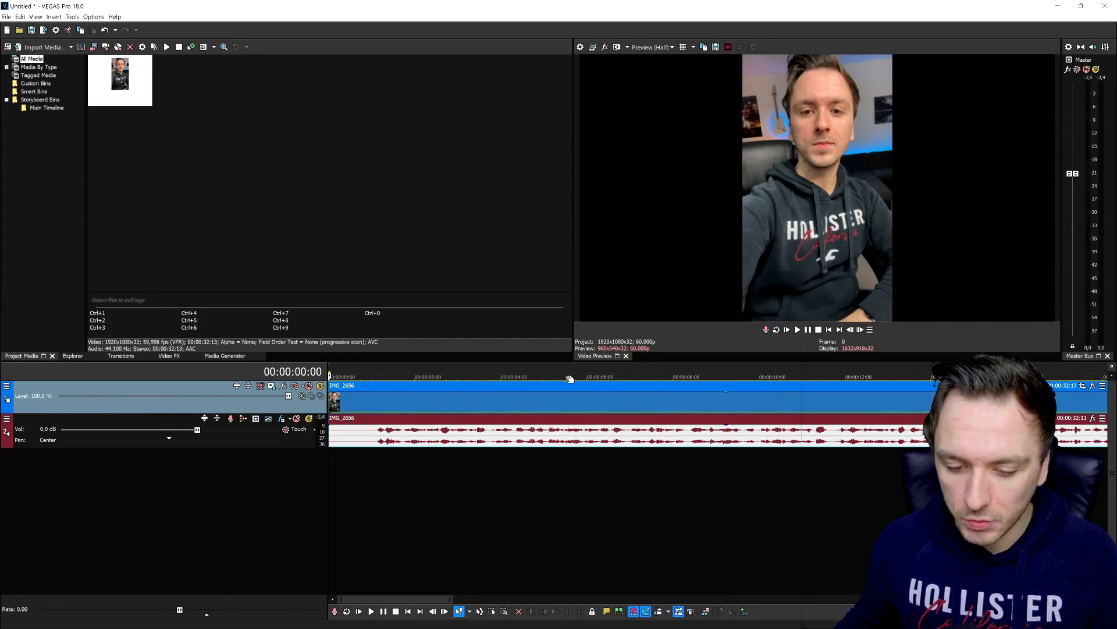
- Split the IMG_2656 clip at 00:00:01:03, just before the speech begins in the waveform
scroll(407, 433, "up", 1)
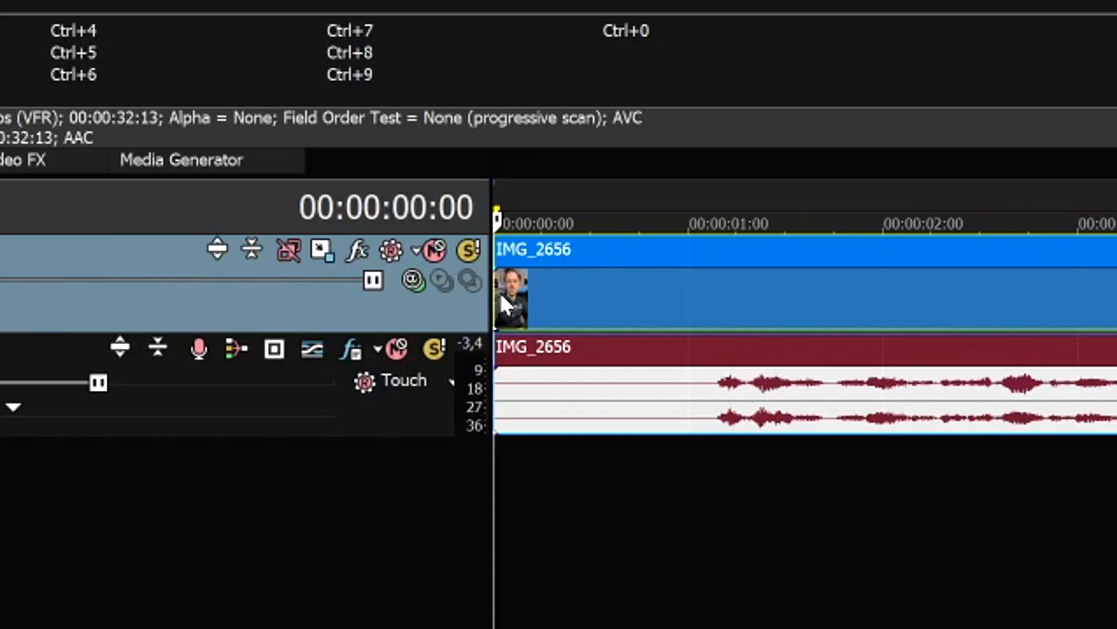
left_click(711, 391)
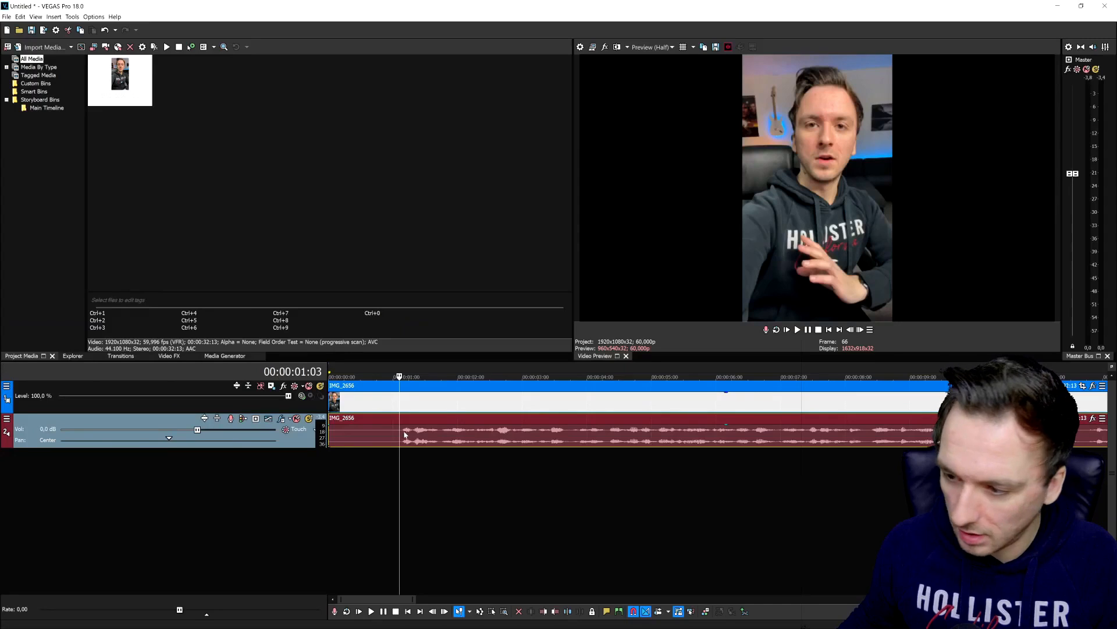
key("space")
key("space")
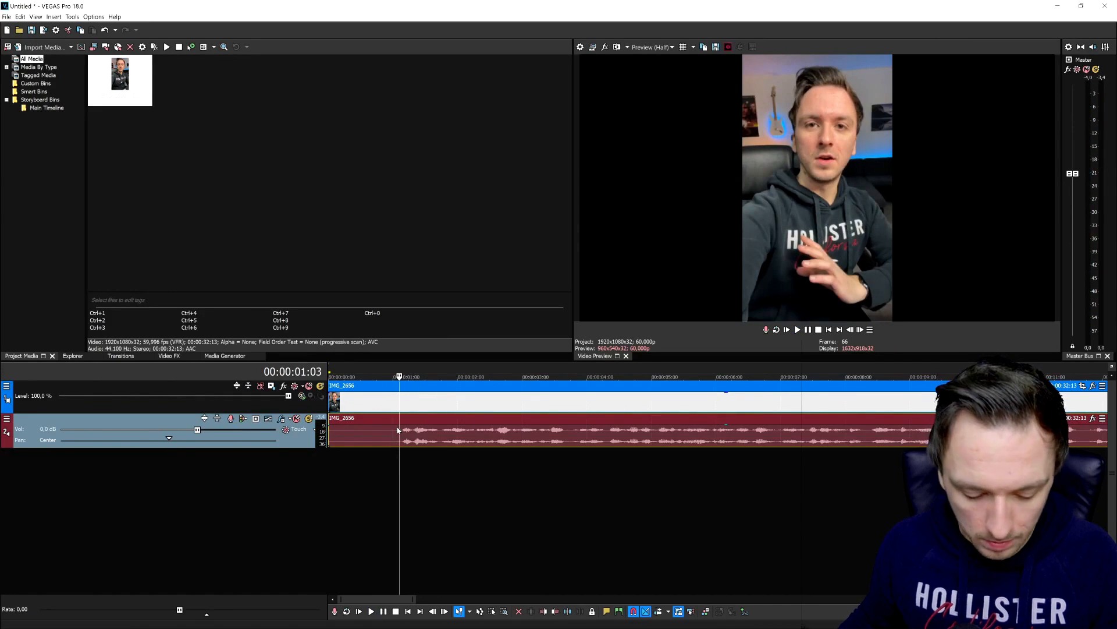
key("s")
- Delete the silent piece before the split and move the remaining clip to the start of the timeline
left_click(366, 402)
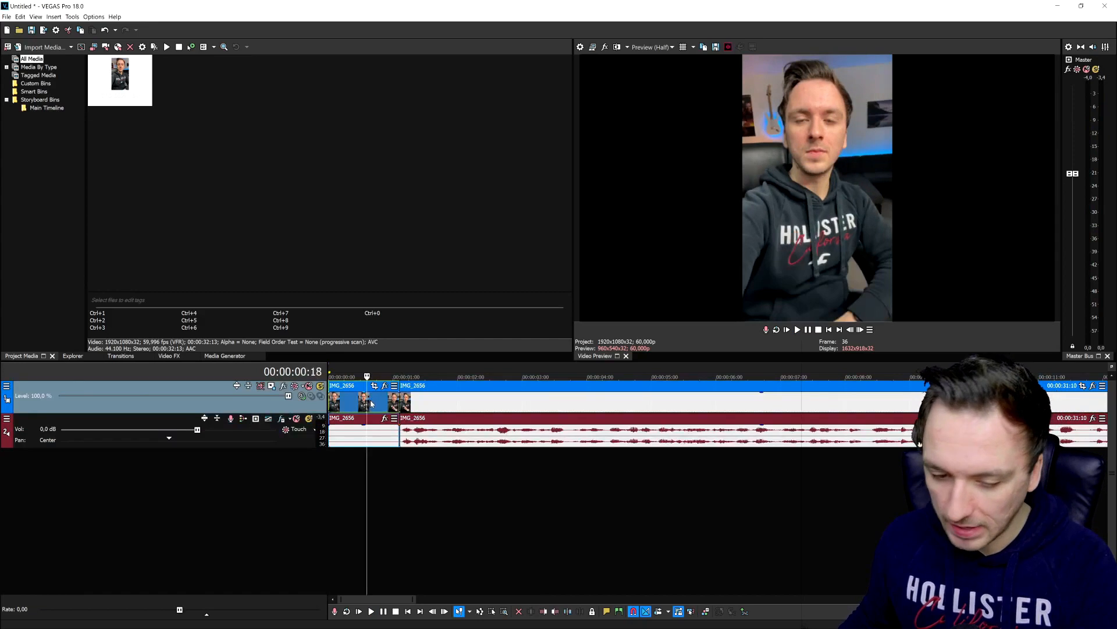
key("Delete")
scroll(411, 409, "down", 1)
left_click_drag(493, 410, 377, 401)
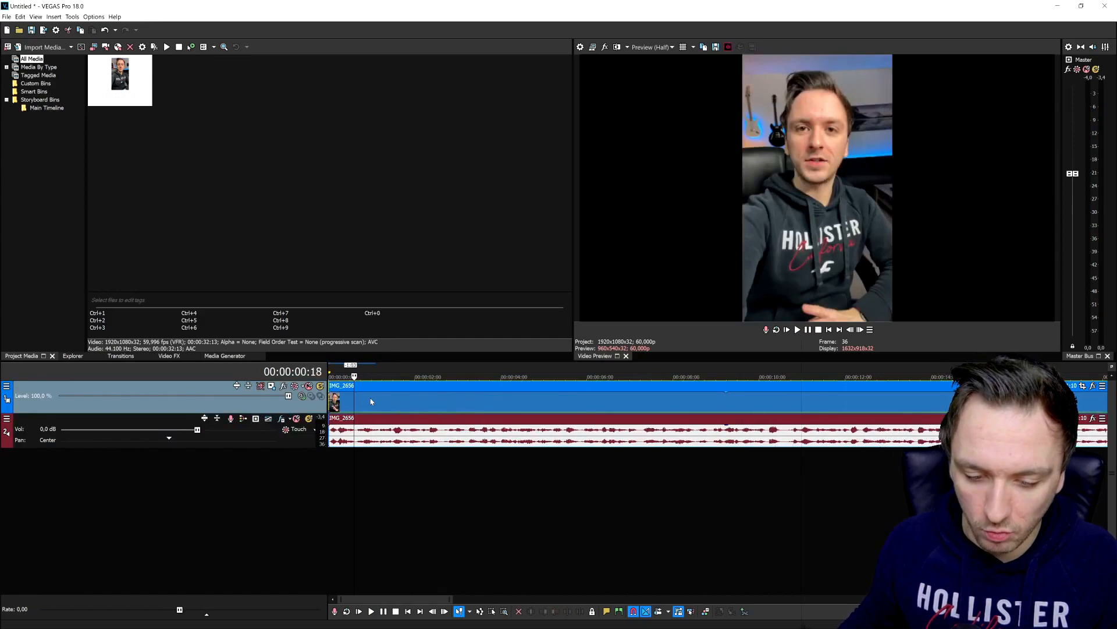
scroll(456, 407, "down", 2)
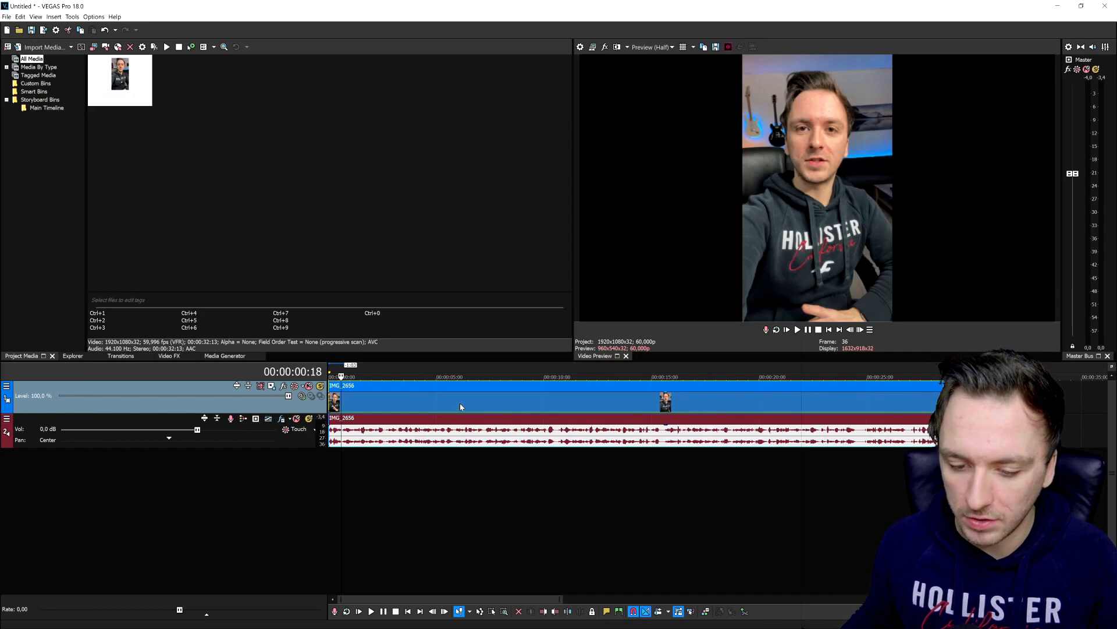
- Disable resampling for the IMG_2656 video event in its properties
left_click(459, 405)
left_click(503, 405)
left_click(561, 405)
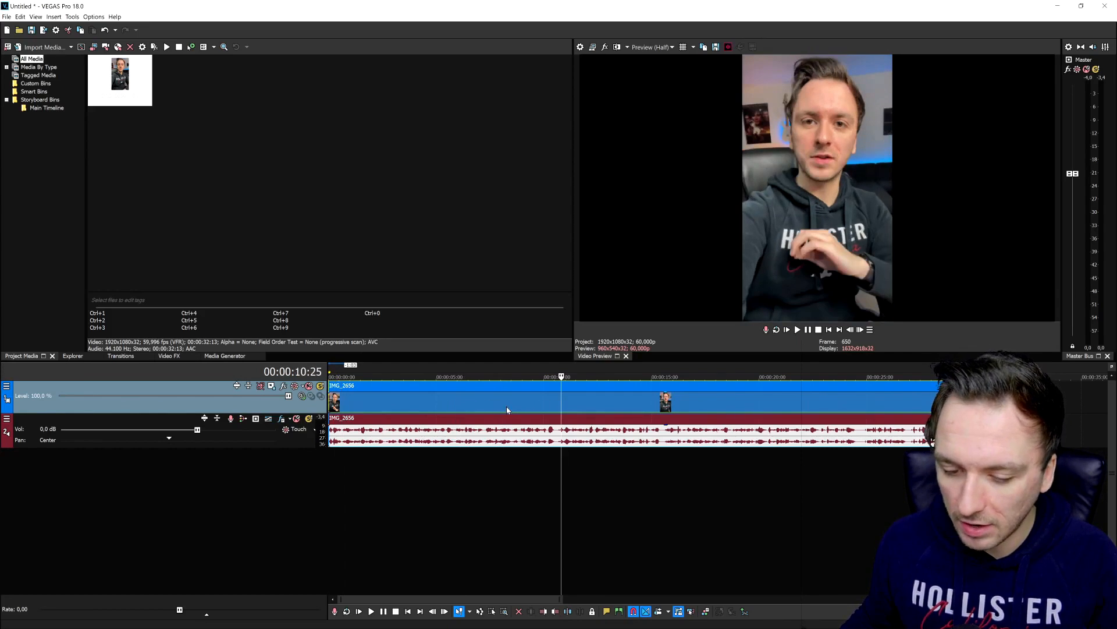
right_click(466, 401)
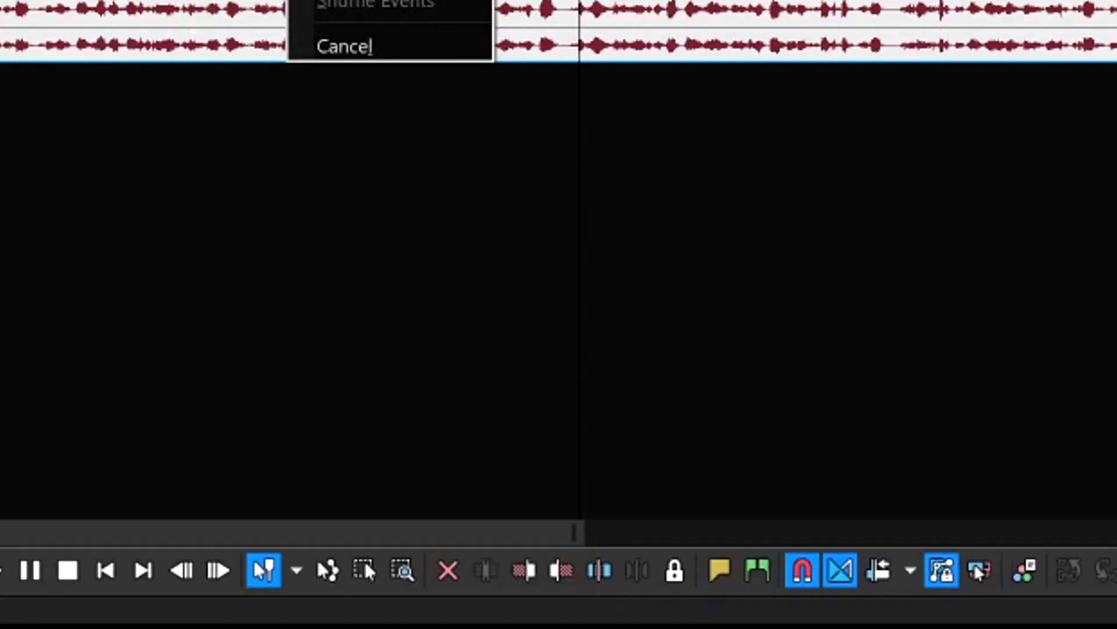
right_click(257, 12)
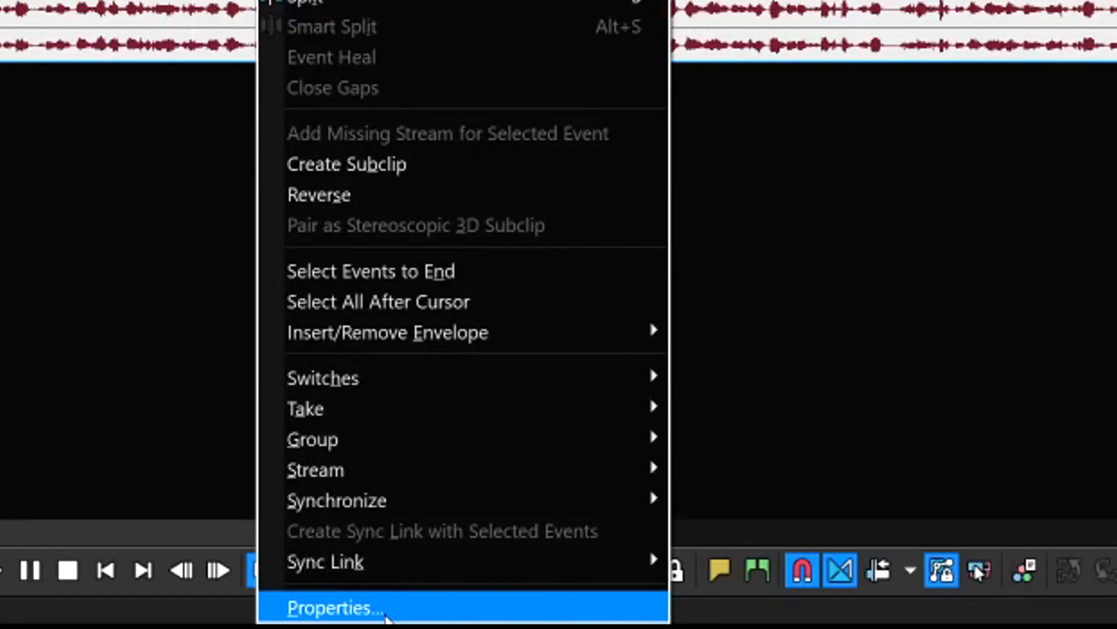
left_click(385, 612)
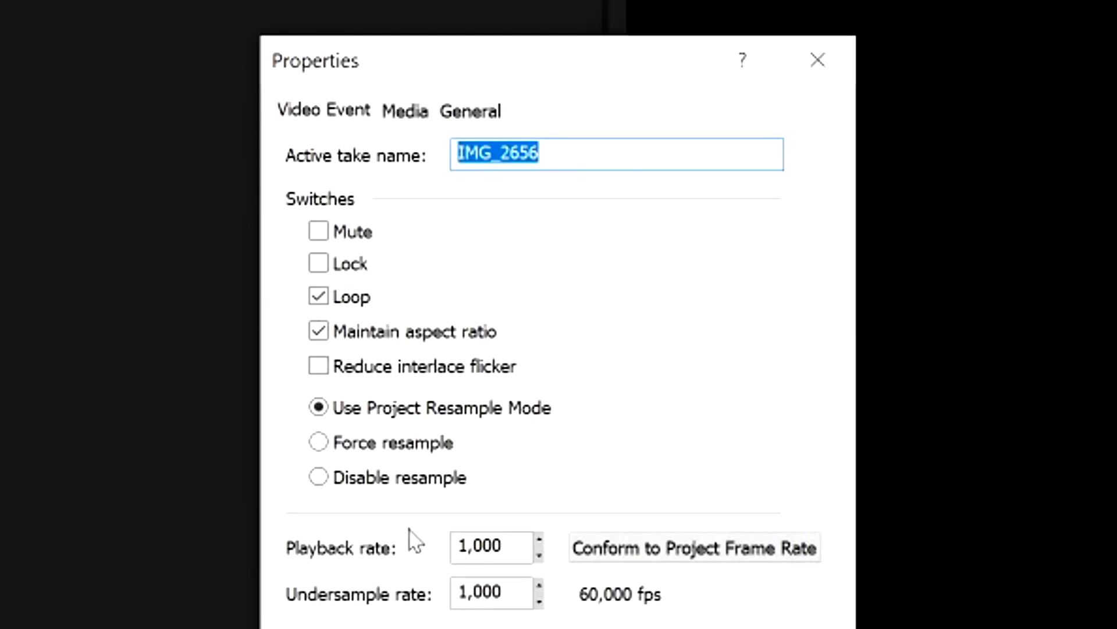
left_click(387, 478)
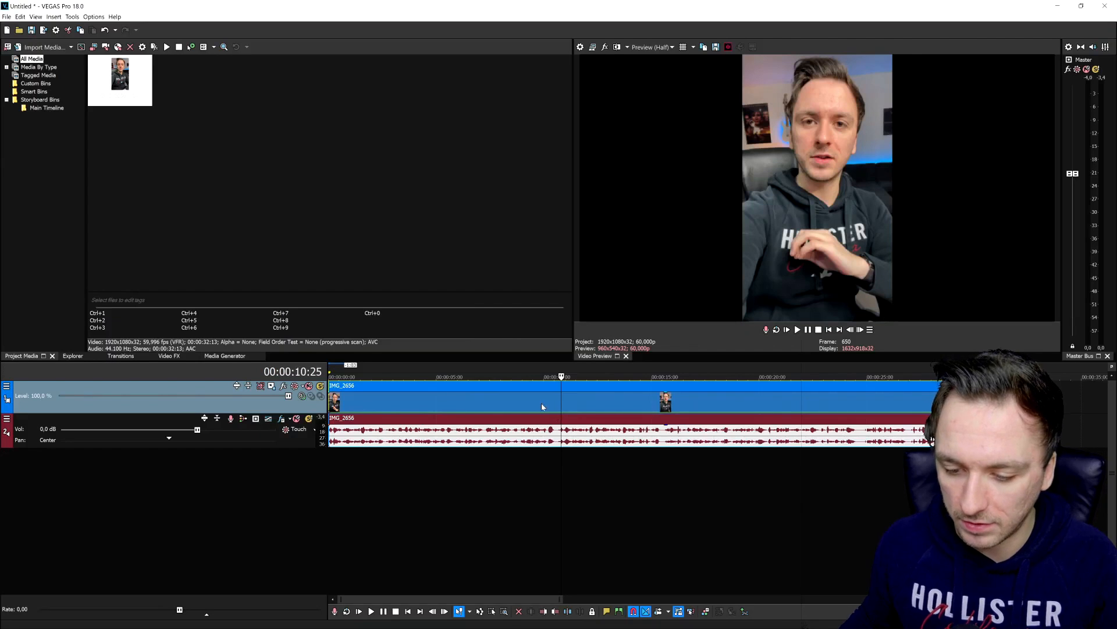
- Apply the default LUT Filter video effect to the IMG_2656 video event
left_click(528, 402)
left_click(623, 402)
left_click(678, 410)
left_click(600, 411)
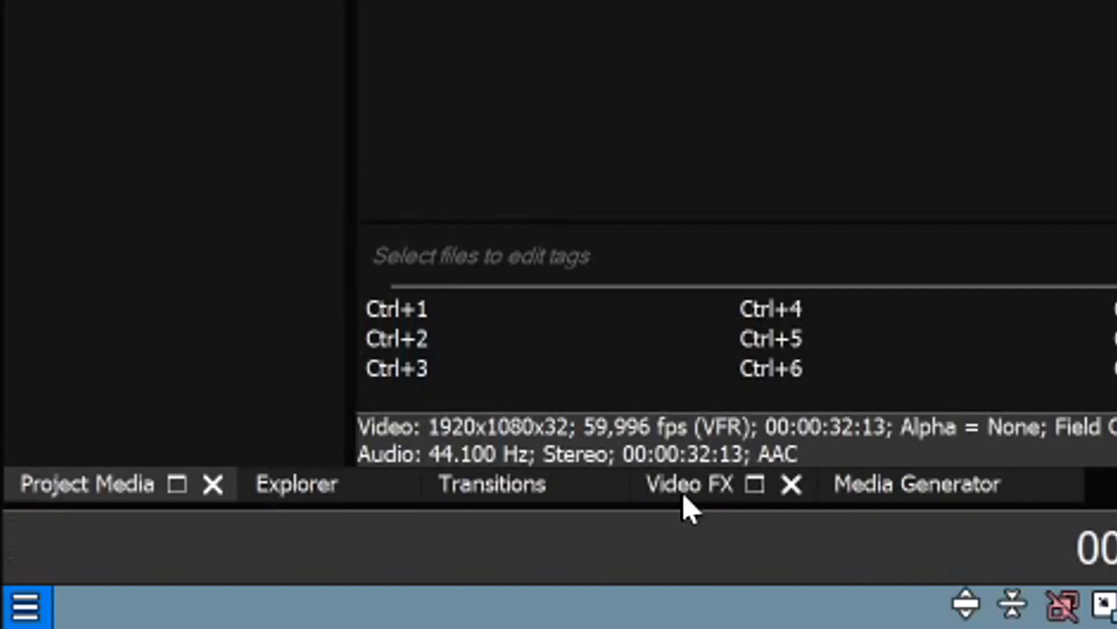
left_click(684, 500)
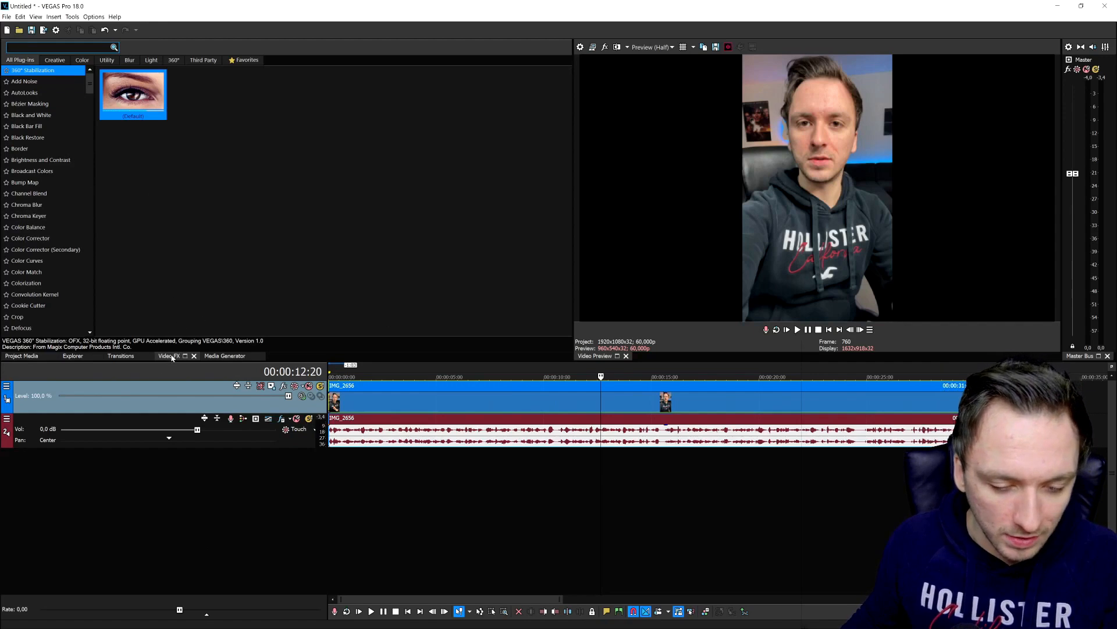
scroll(51, 233, "down", 10)
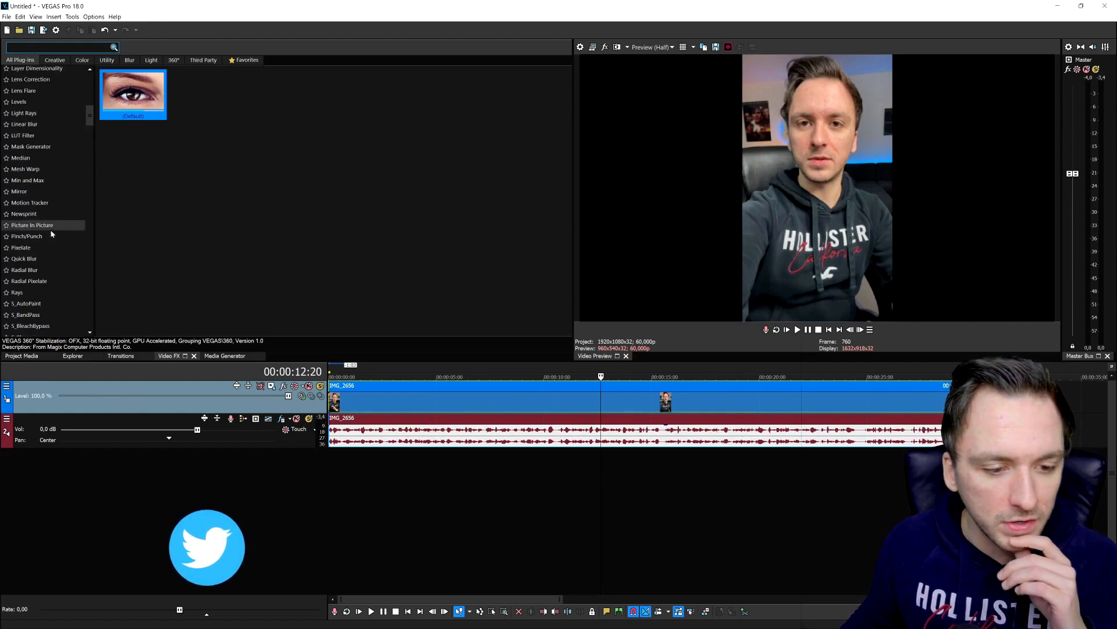
left_click(50, 135)
left_click_drag(133, 96, 529, 391)
- Shrink the Video Event FX window and move it clear of the video preview and timeline
left_click_drag(444, 265, 463, 195)
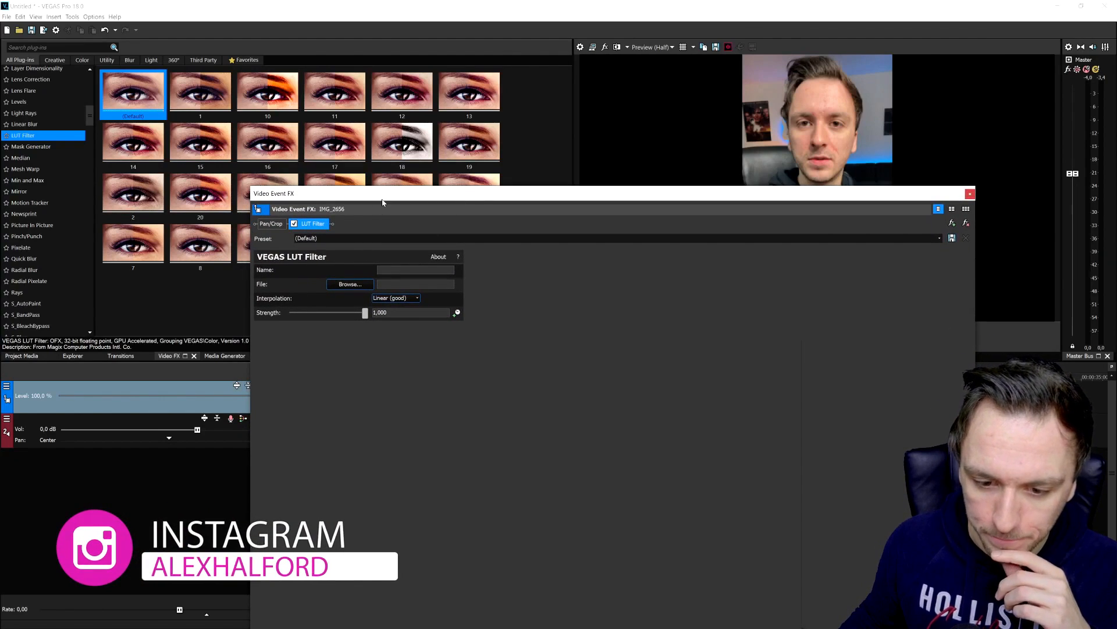
left_click_drag(382, 198, 312, 30)
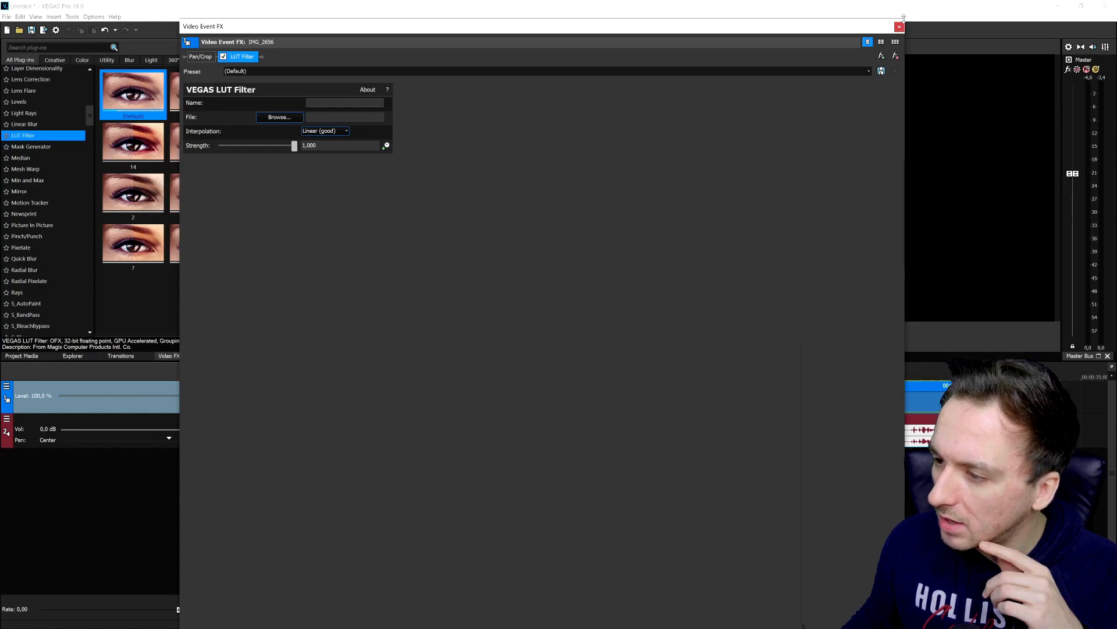
left_click_drag(906, 18, 631, 390)
left_click_drag(410, 393, 354, 50)
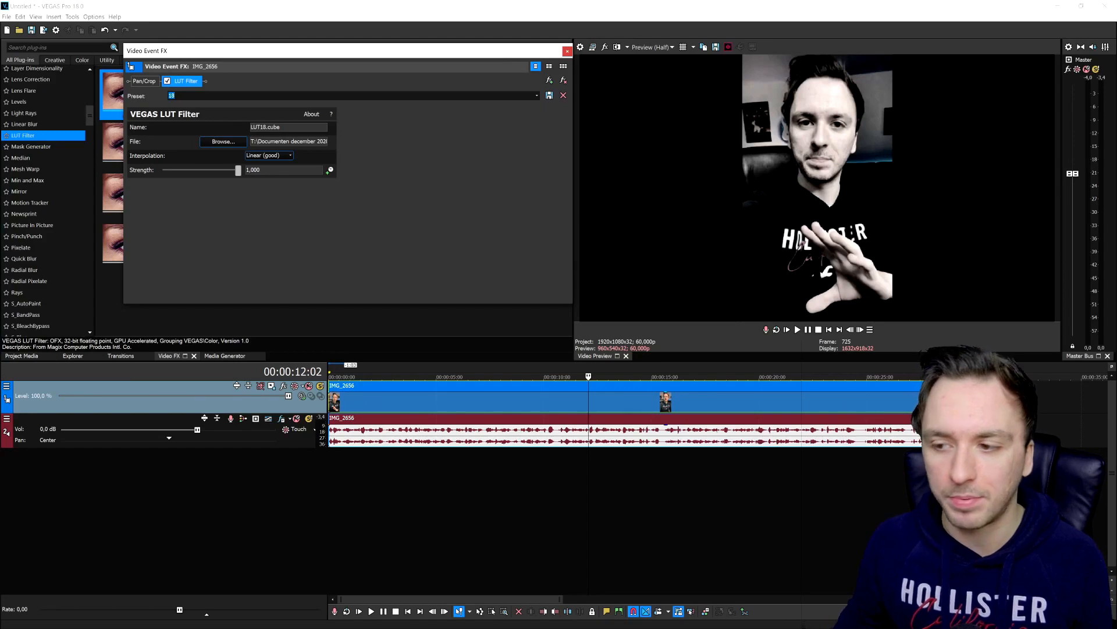
- Cycle through the LUT Filter presets on the IMG_2656 video event, past 18 and 3, to choose a look
key("Down")
key("Down")
key("Down")
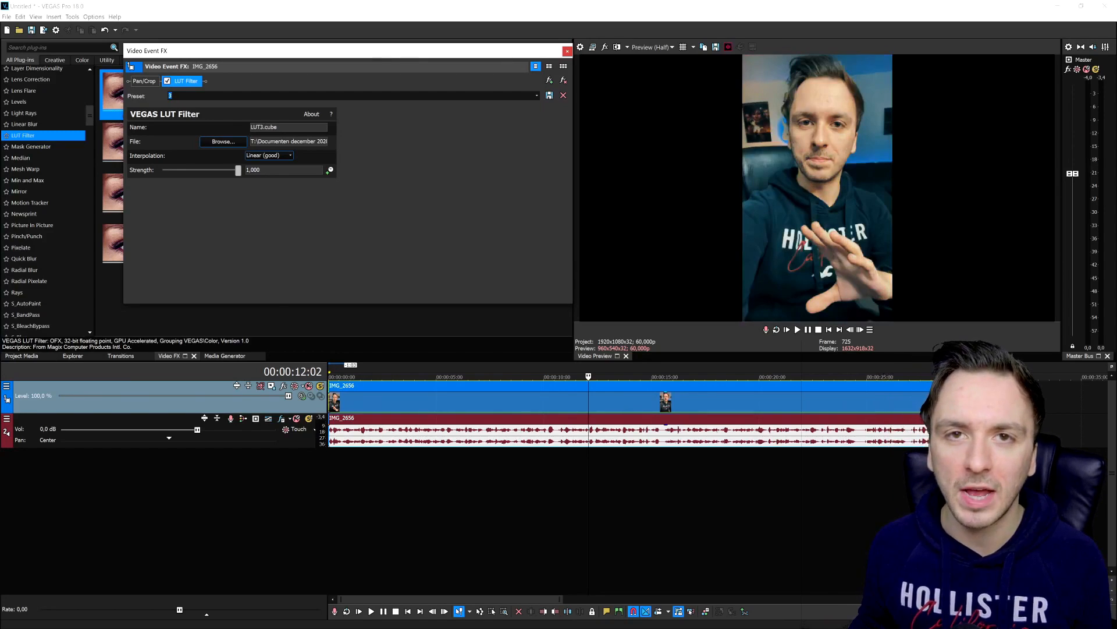
key("Down")
key("Down")
key("Down")
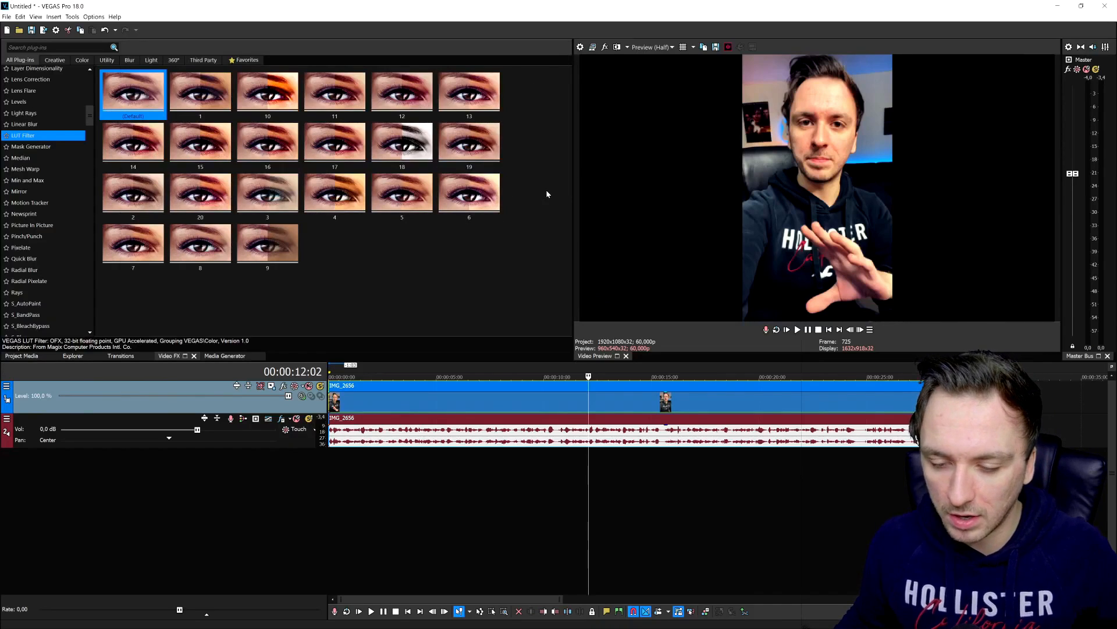
- Cut off the music event's quiet intro before 00:00:02:12 and move the remaining music to the start of the timeline
left_click(446, 402)
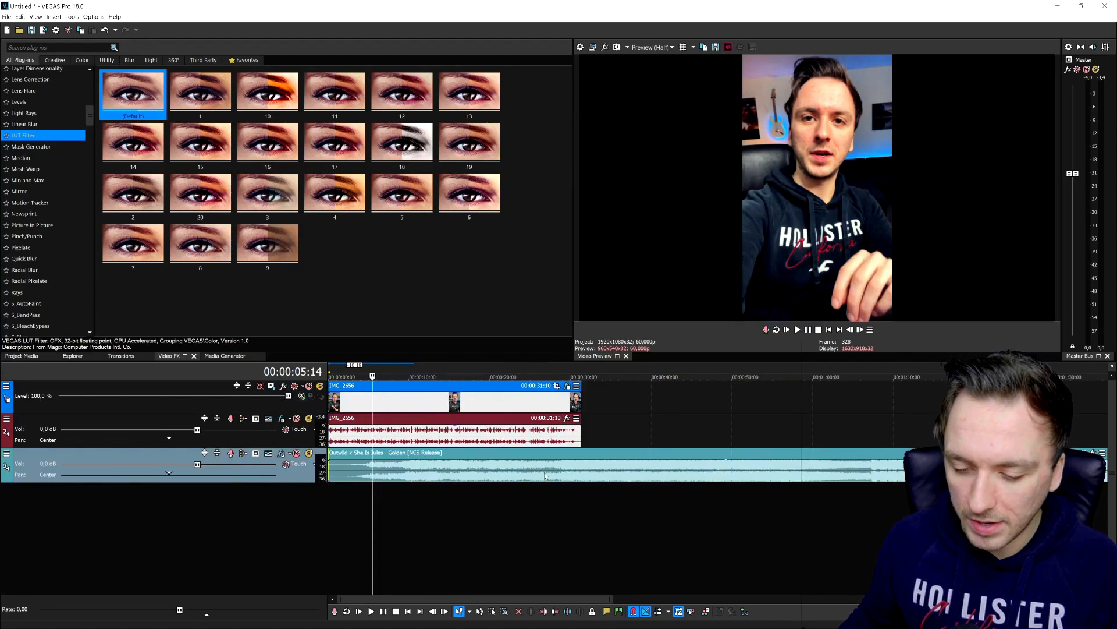
scroll(546, 475, "down", 2)
scroll(468, 477, "up", 3)
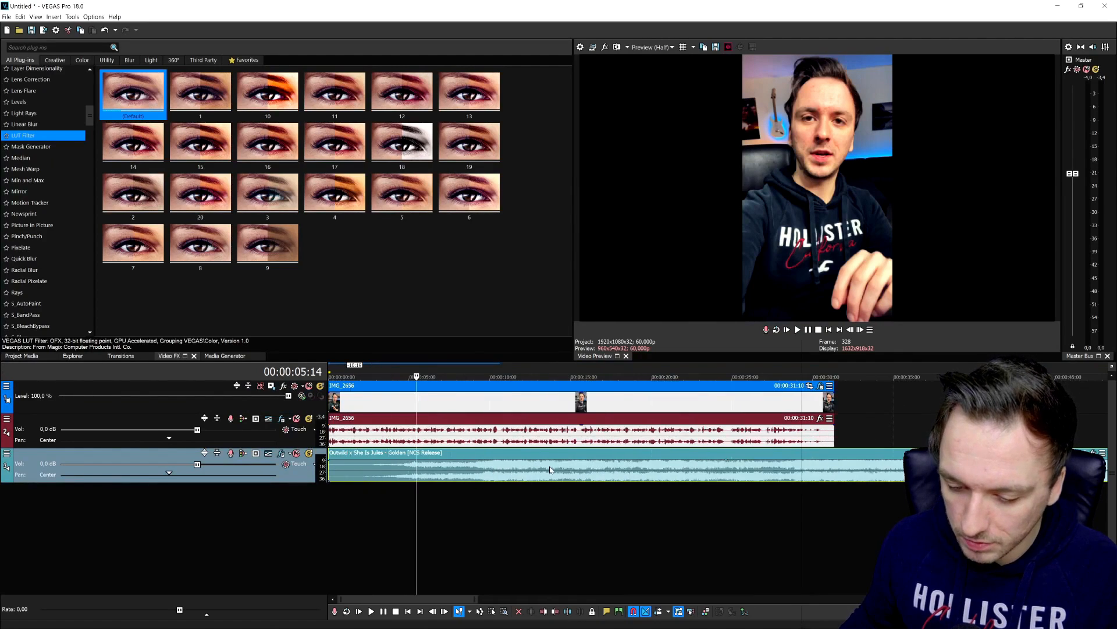
left_click(352, 472)
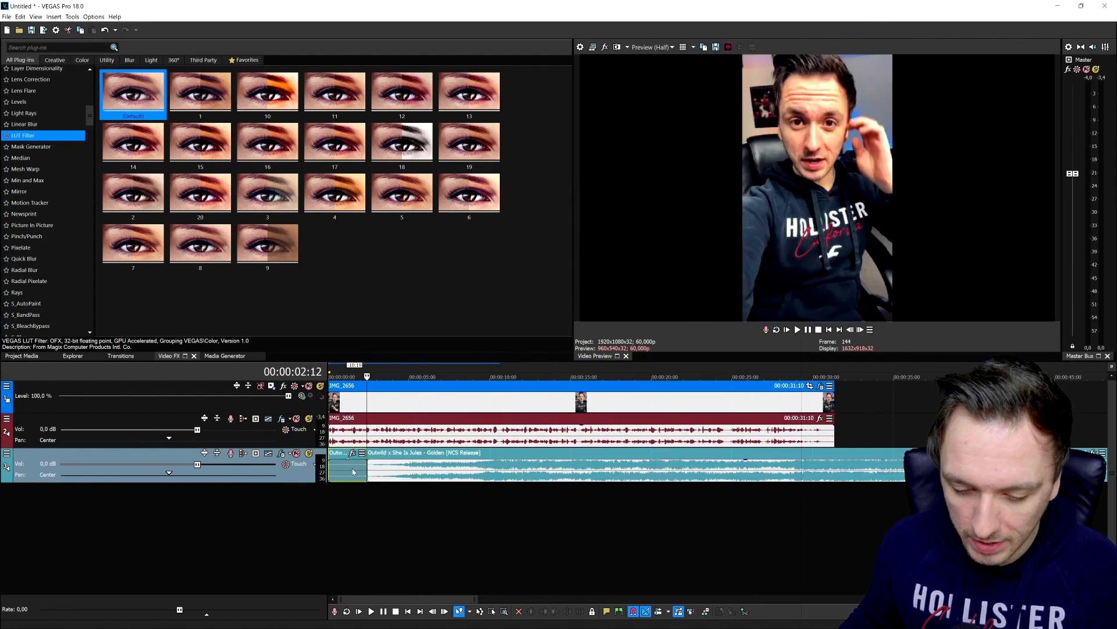
- Lower the music event's gain and play the timeline to check its level beneath the voice
left_click_drag(431, 464, 426, 485)
key("space")
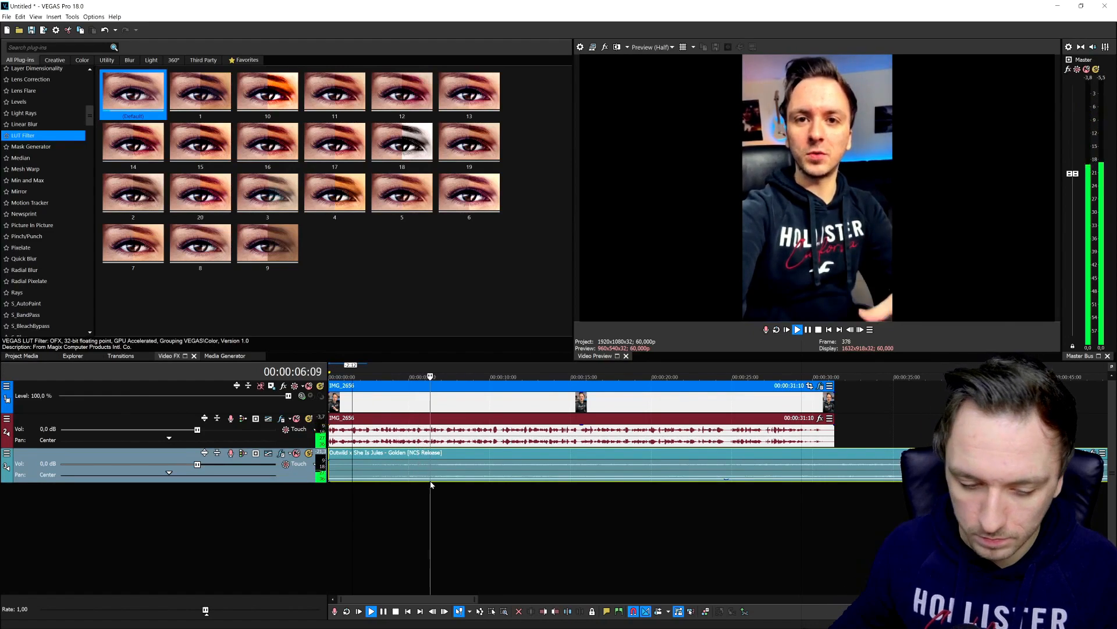
key("space")
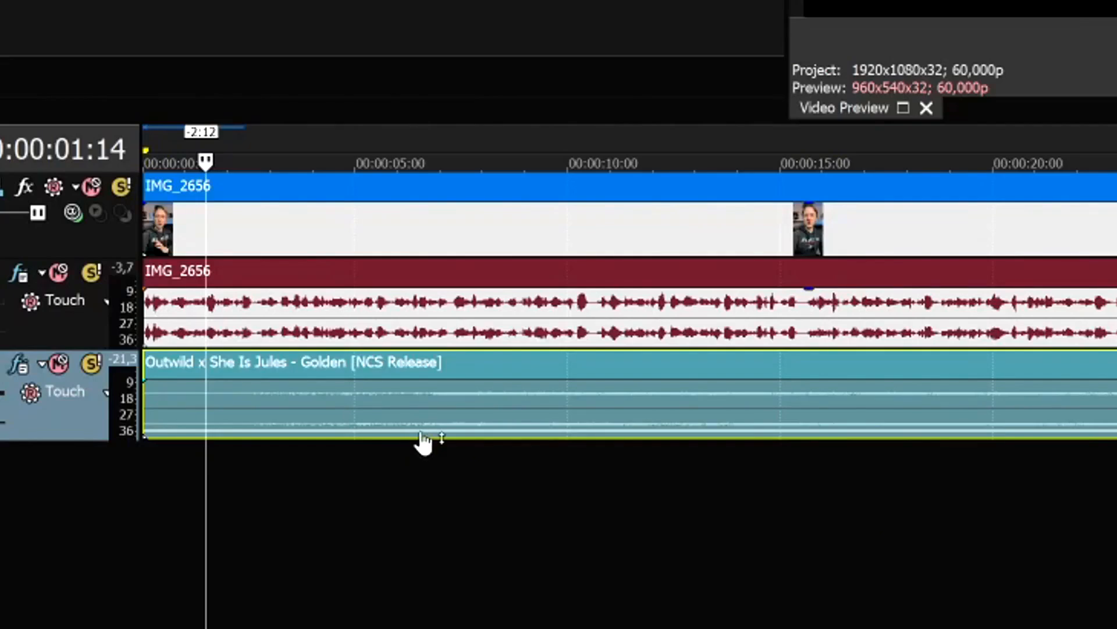
key("space")
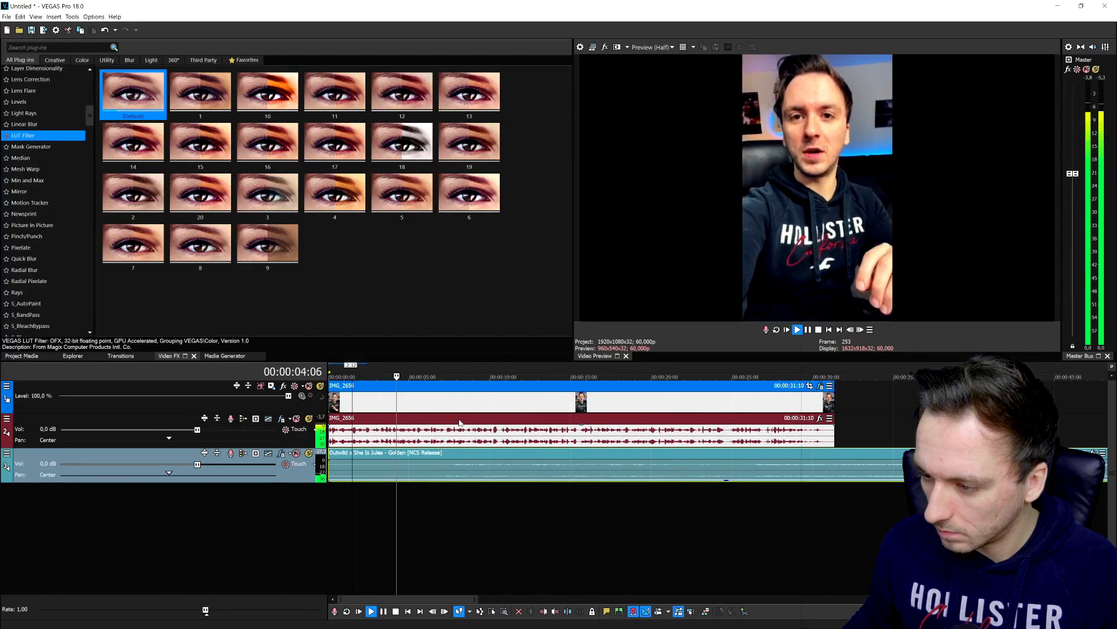
- Split the IMG_2656 clip around the pause starting at 00:00:10:15, delete the silent piece and close the gap
scroll(491, 424, "up", 3)
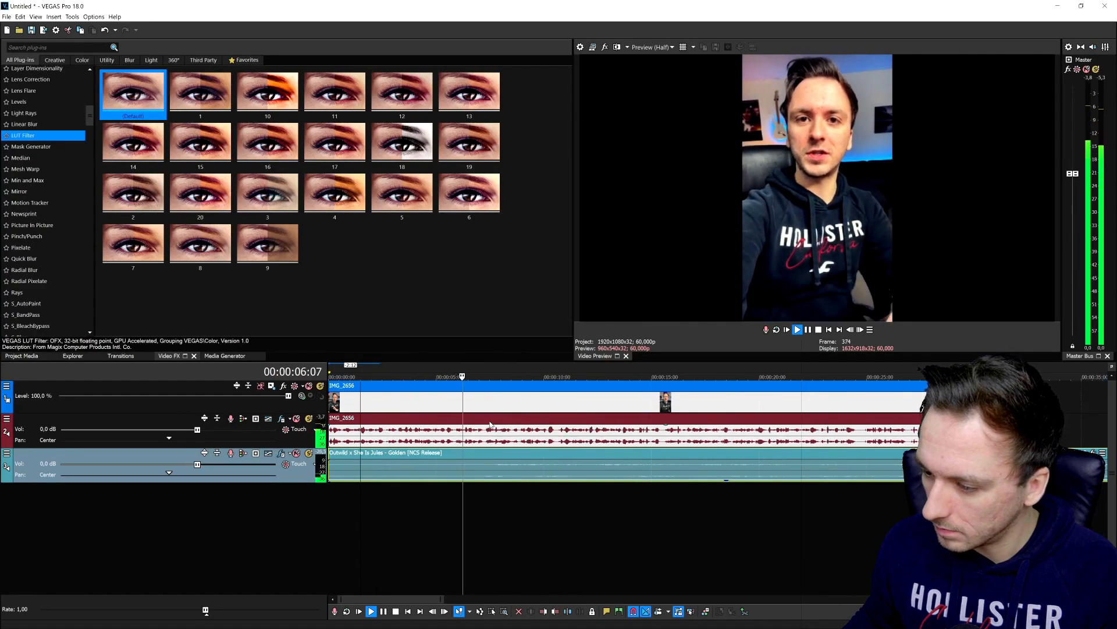
scroll(636, 439, "up", 3)
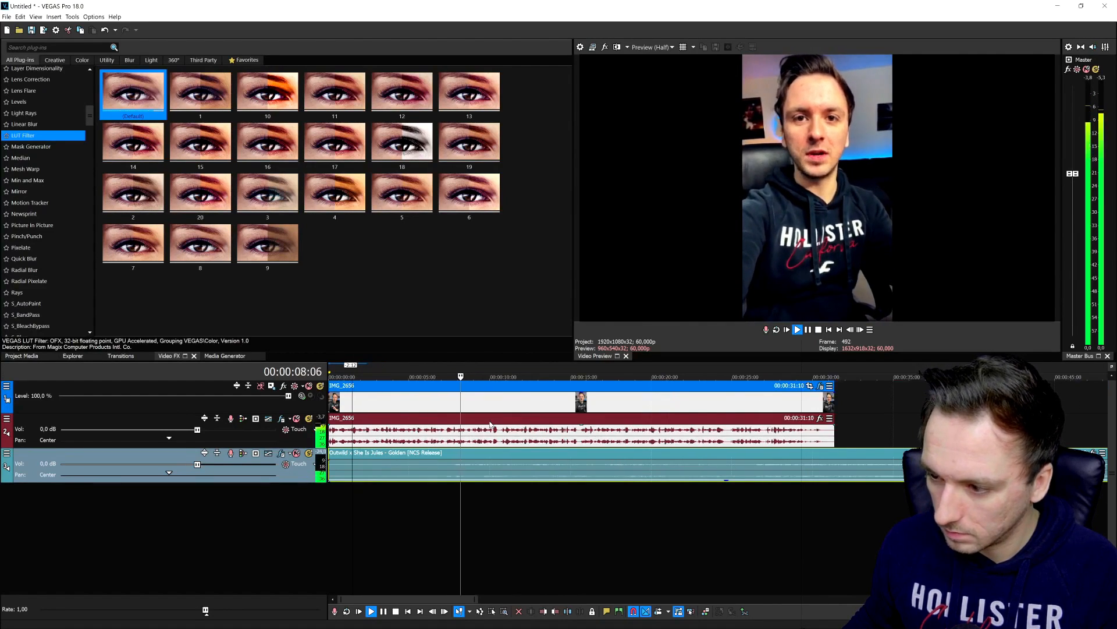
left_click(839, 437)
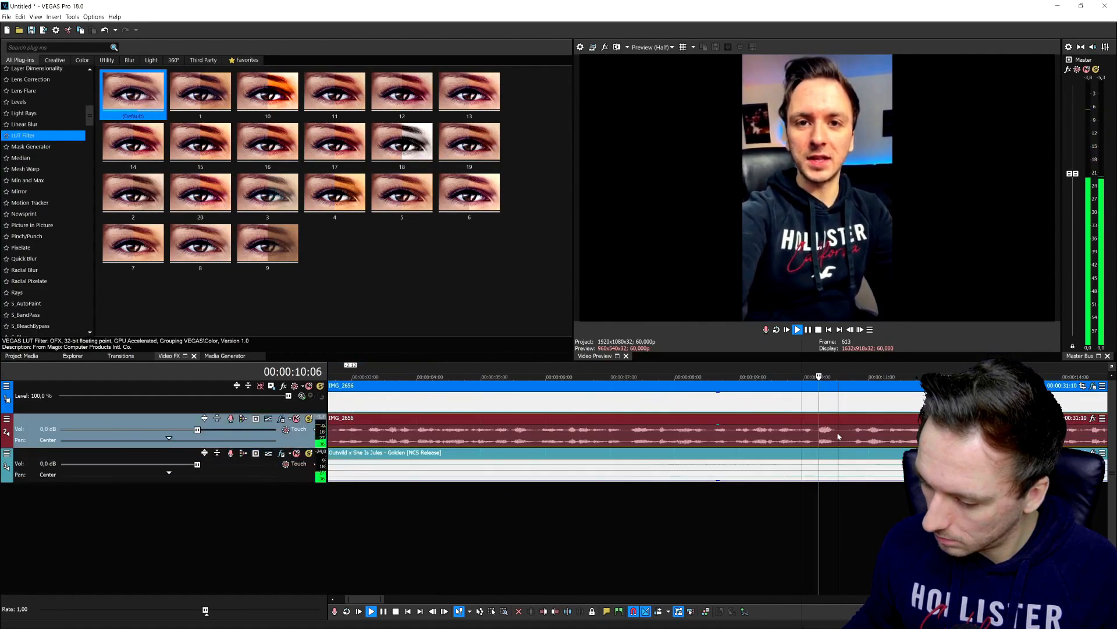
scroll(746, 443, "up", 2)
key("space")
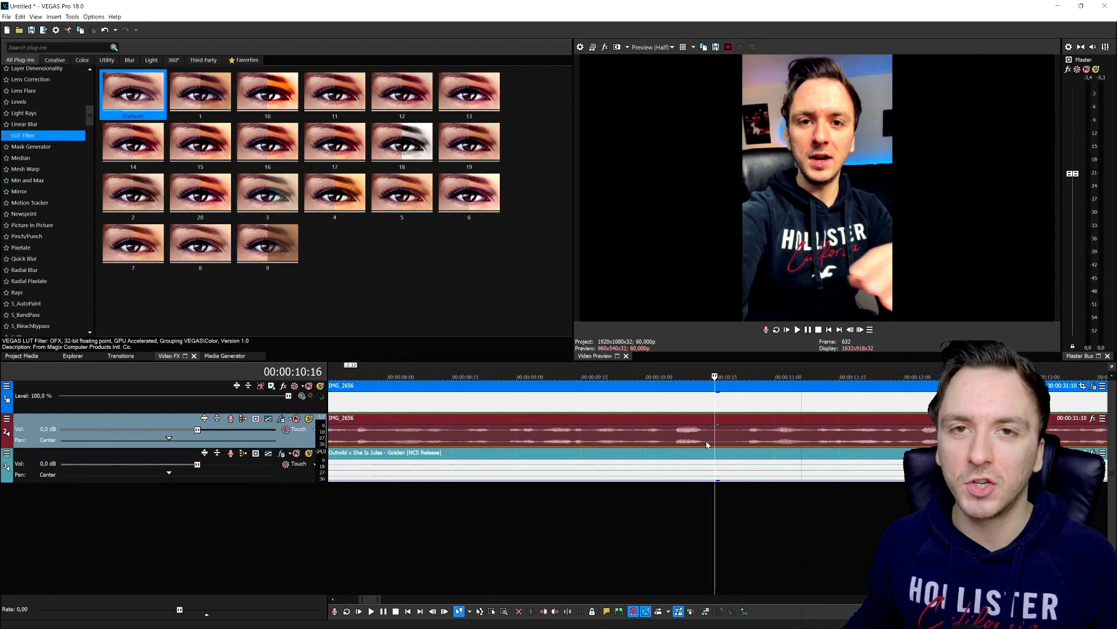
left_click(654, 438)
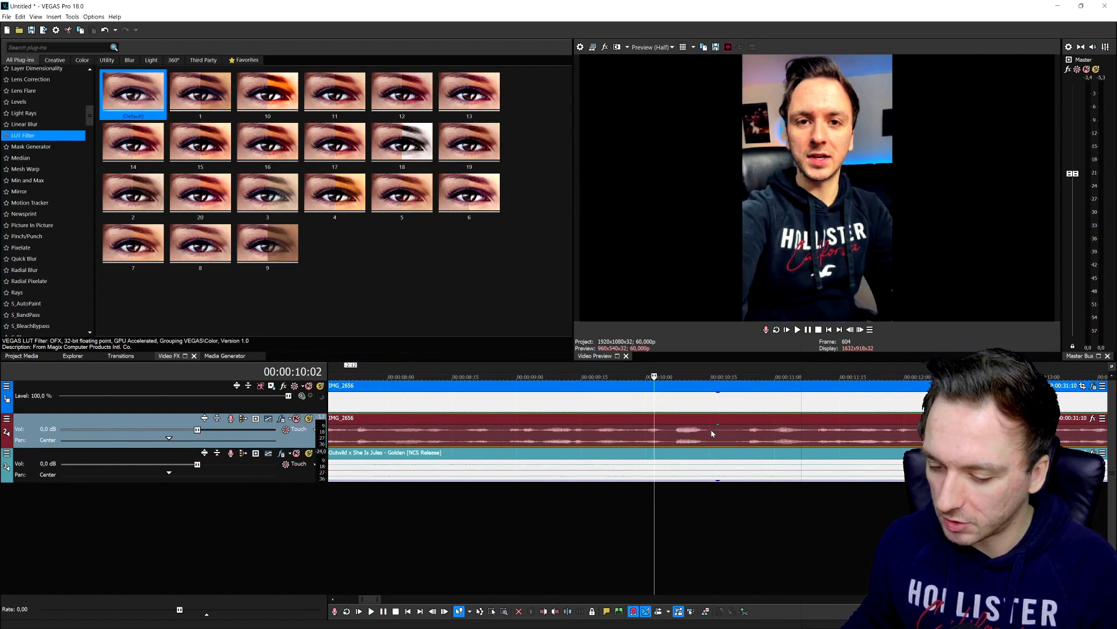
left_click(711, 433)
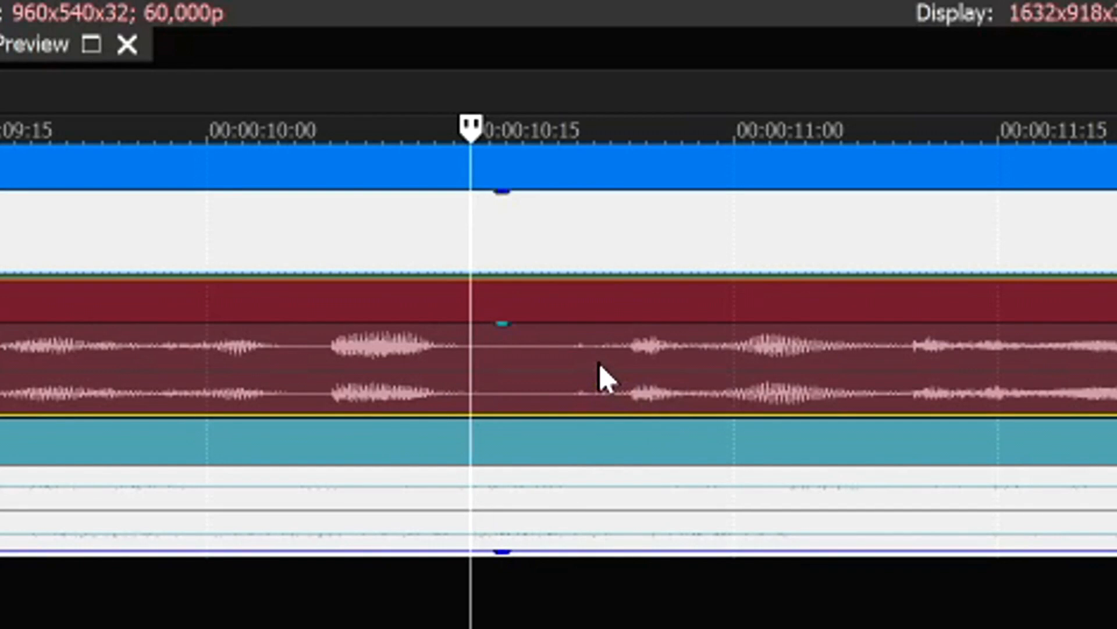
key("s")
left_click(594, 359)
key("s")
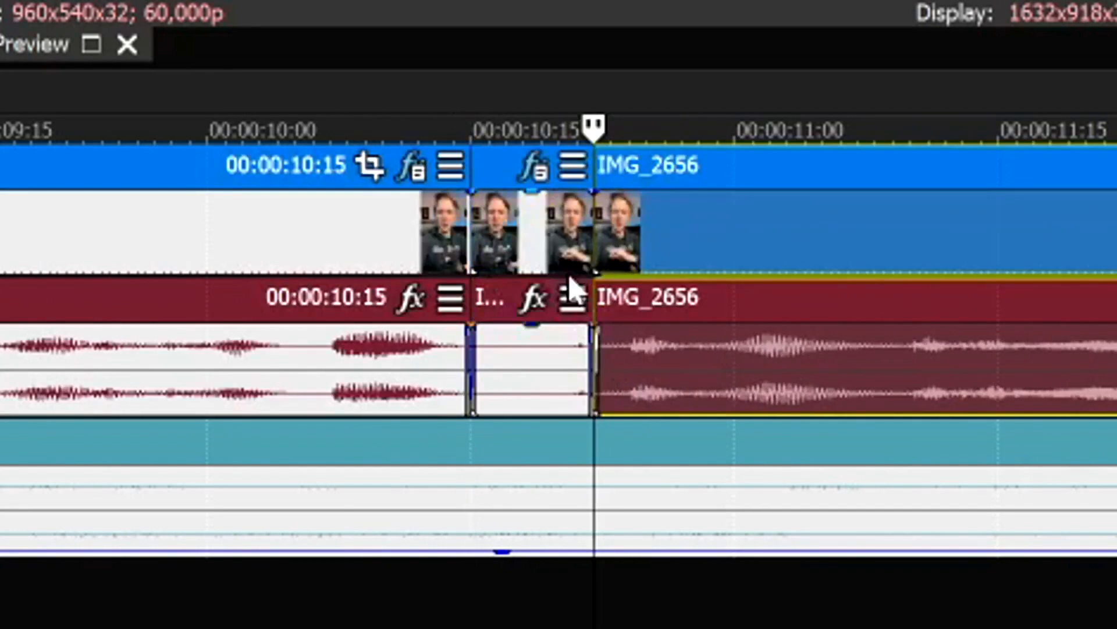
key("Delete")
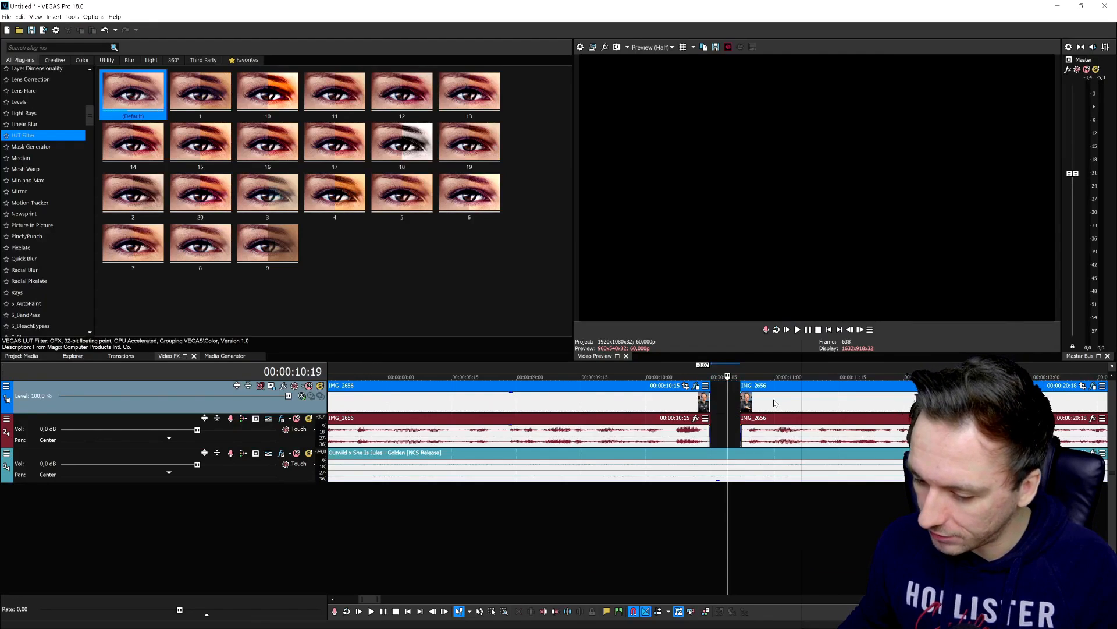
left_click_drag(775, 403, 746, 402)
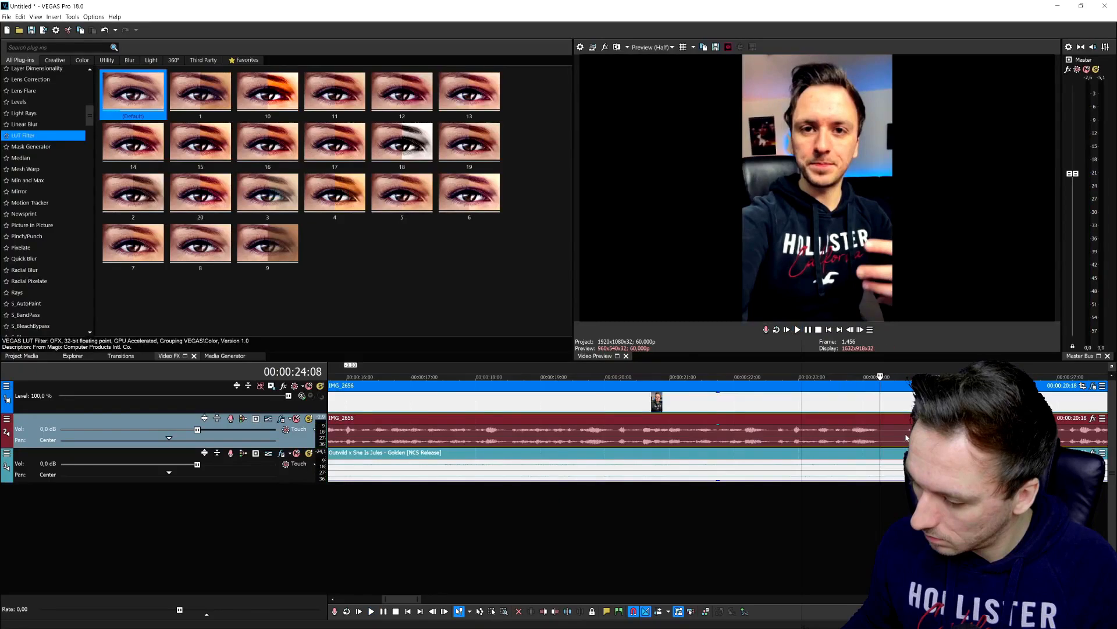
- Cut the pause ending at 00:00:24:23 out of the IMG_2656 clip, close the gap and play back the result
key("s")
left_click(906, 438)
key("space")
key("space")
scroll(906, 438, "up", 3)
left_click(731, 435)
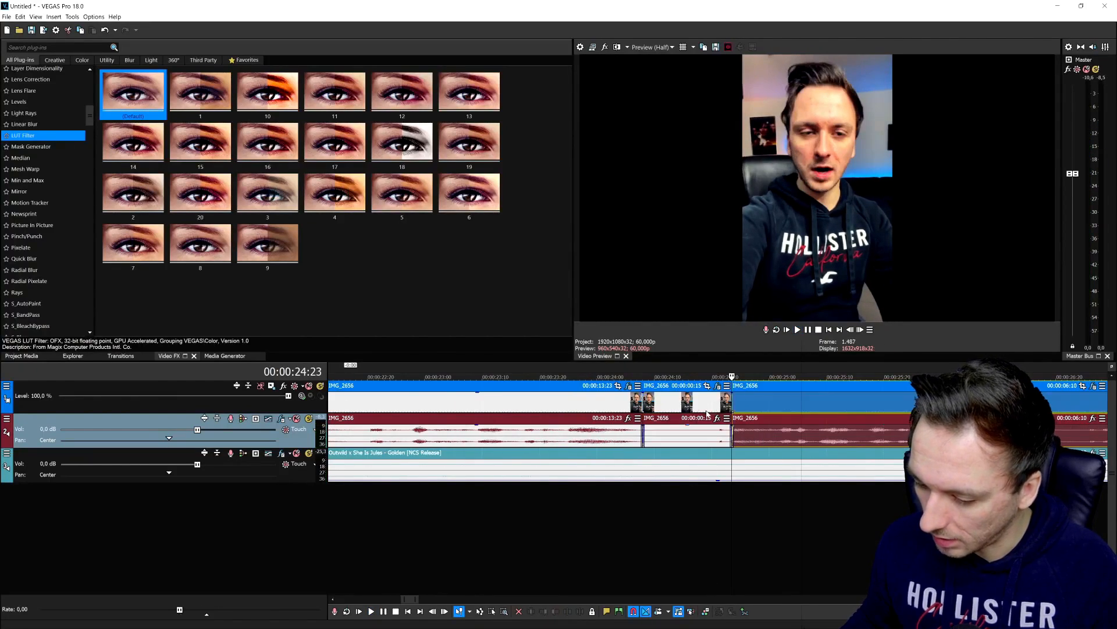
key("s")
left_click(697, 424)
key("Delete")
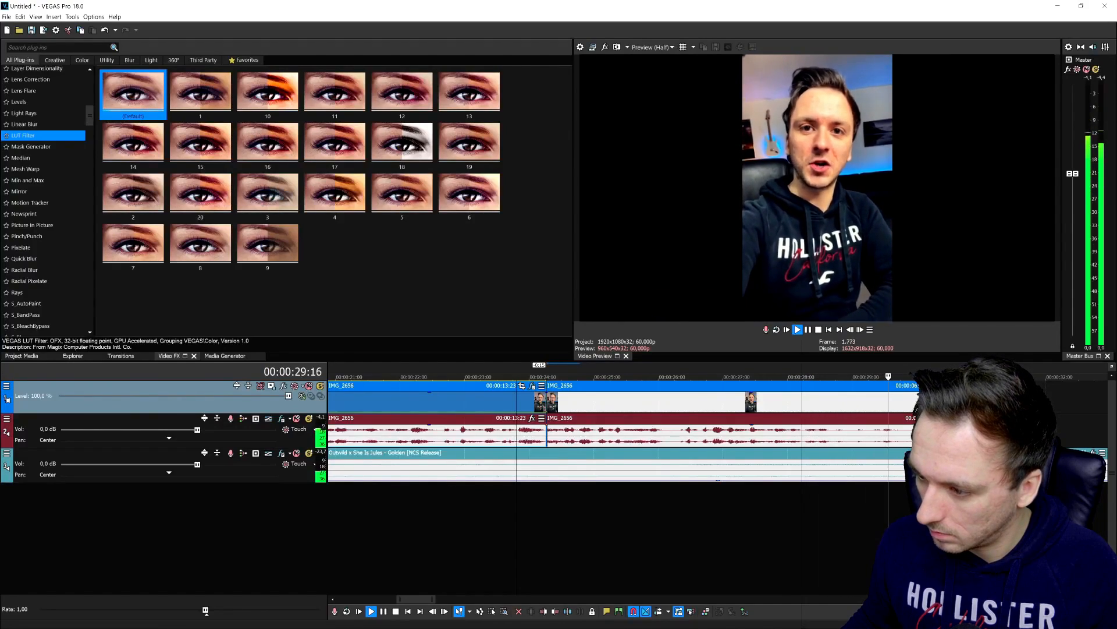
scroll(517, 406, "down", 5)
key("space")
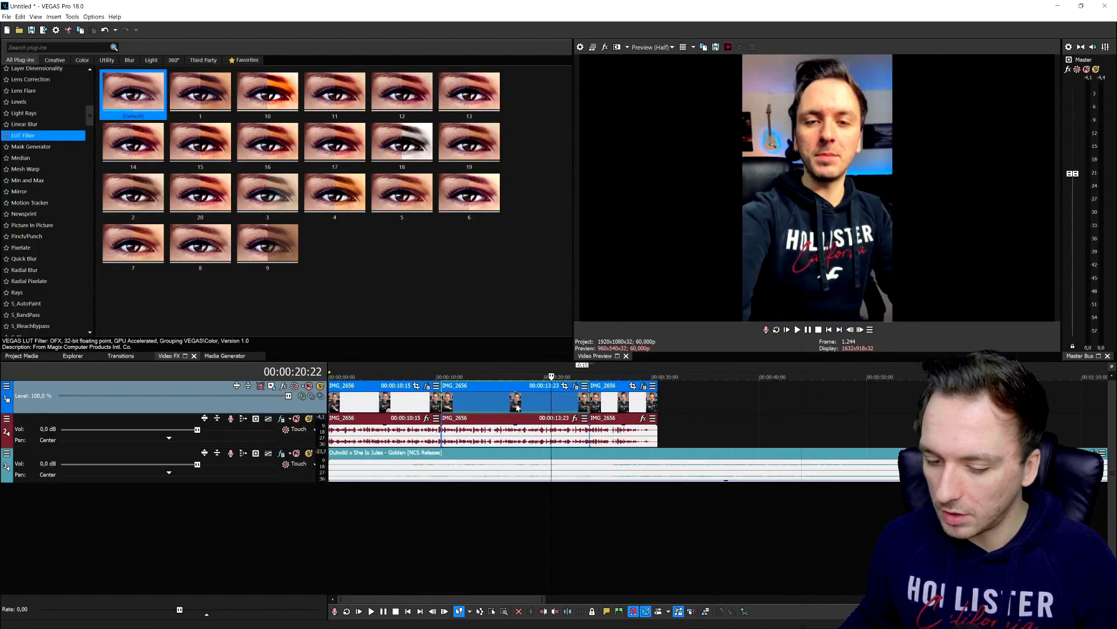
- Place the orange arrow image on a new track above the video and extend it across the full length of the clips
left_click(487, 407)
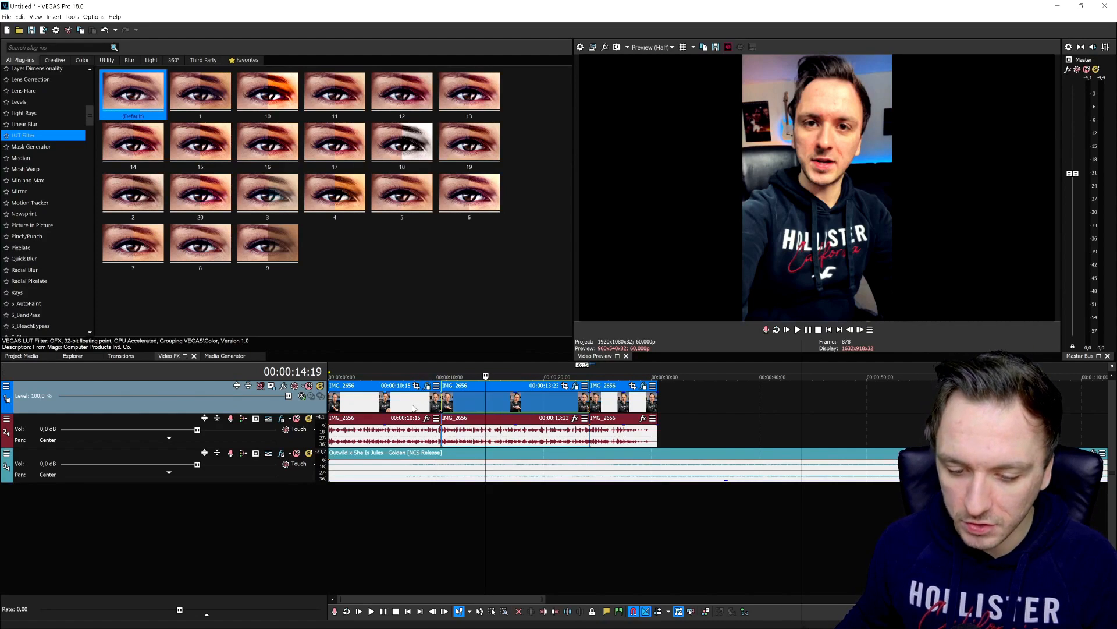
left_click(413, 402)
scroll(552, 403, "up", 3)
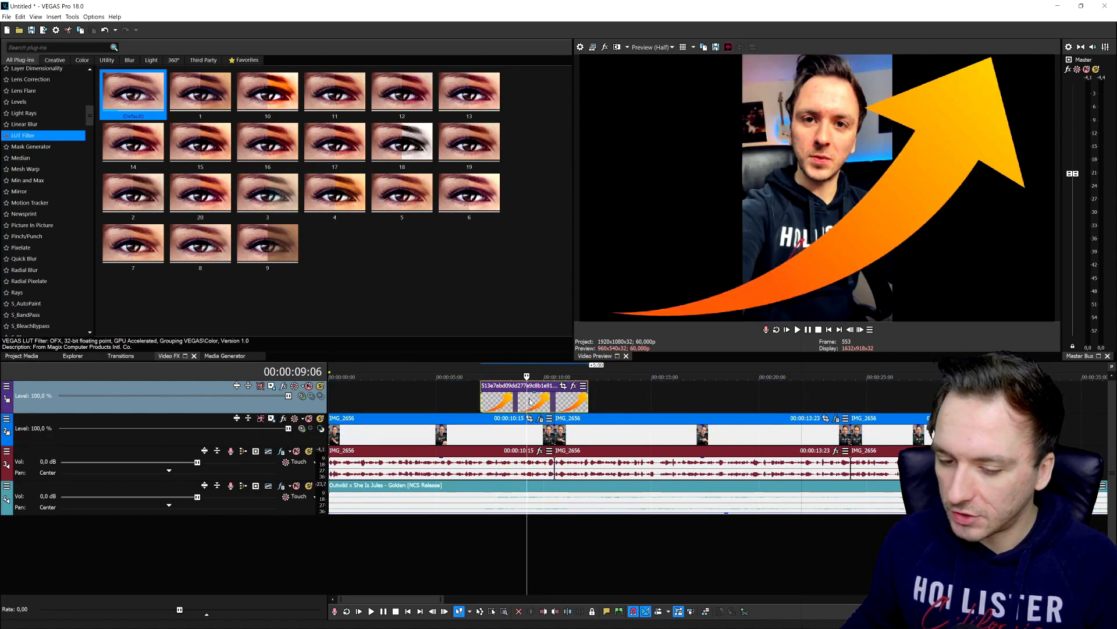
left_click(533, 400)
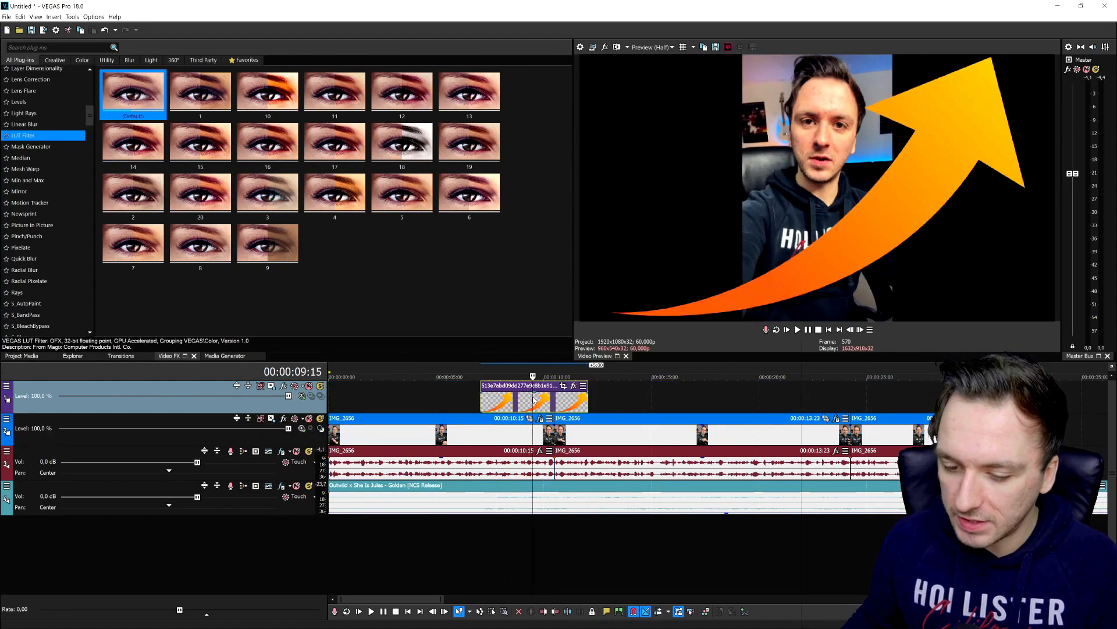
left_click_drag(554, 404, 931, 399)
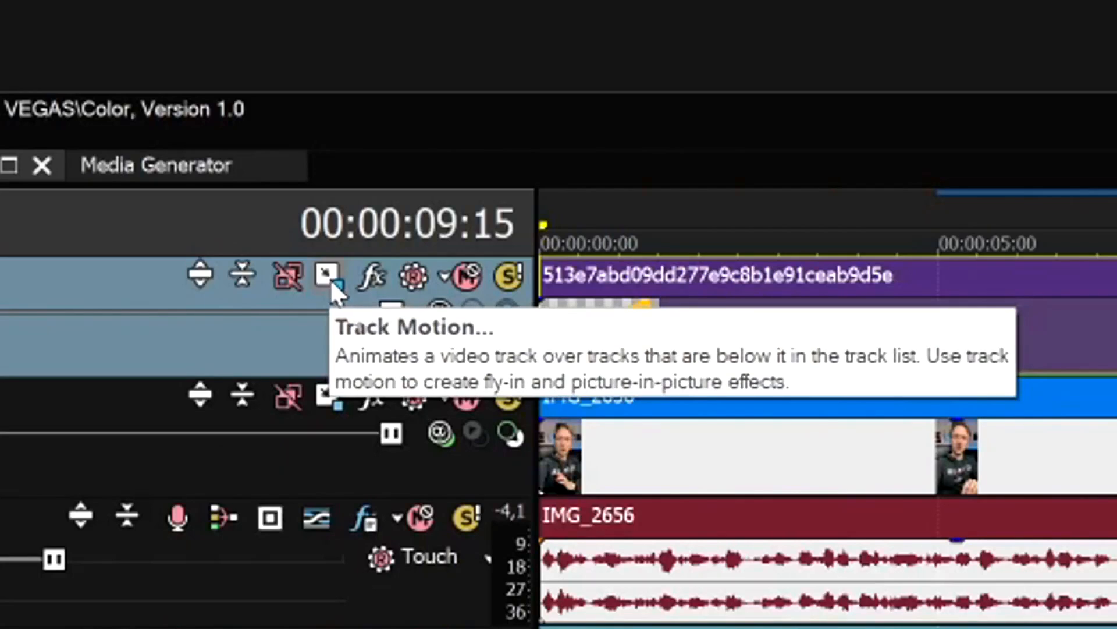
- Open Track Motion for the arrow track, move its window clear of the preview and shrink the arrow frame to about 335 × 189
left_click(327, 275)
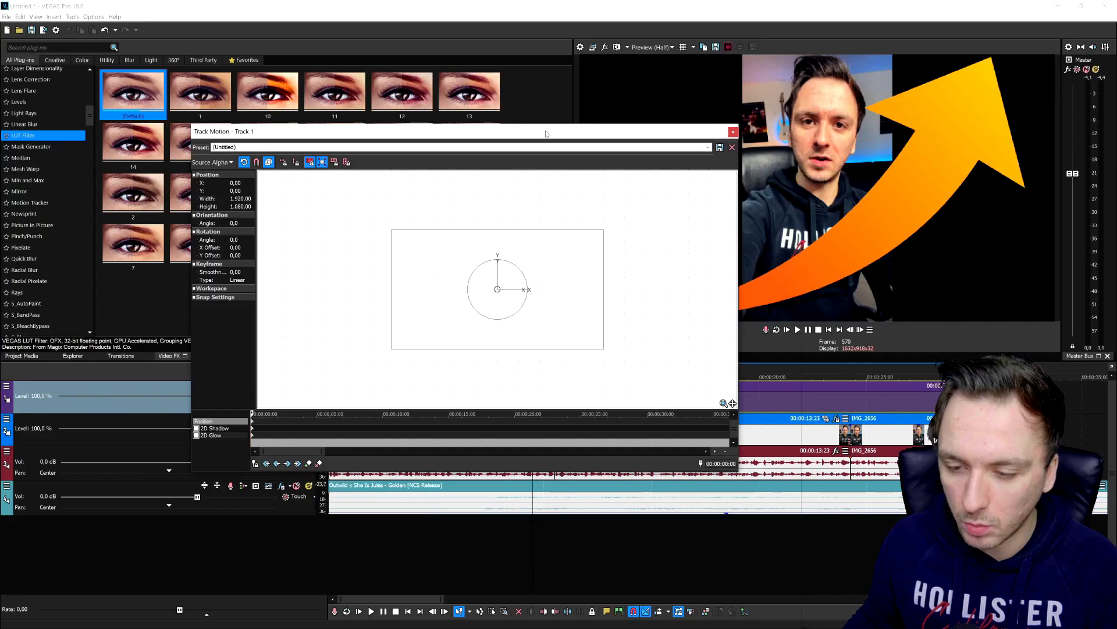
left_click_drag(541, 129, 370, 42)
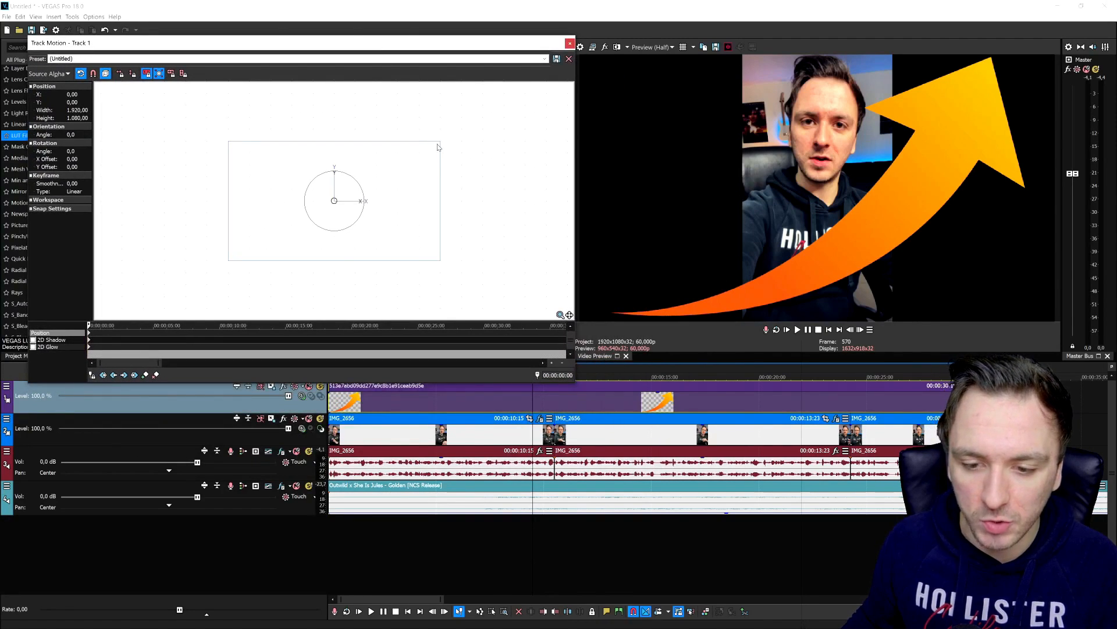
left_click_drag(441, 143, 337, 183)
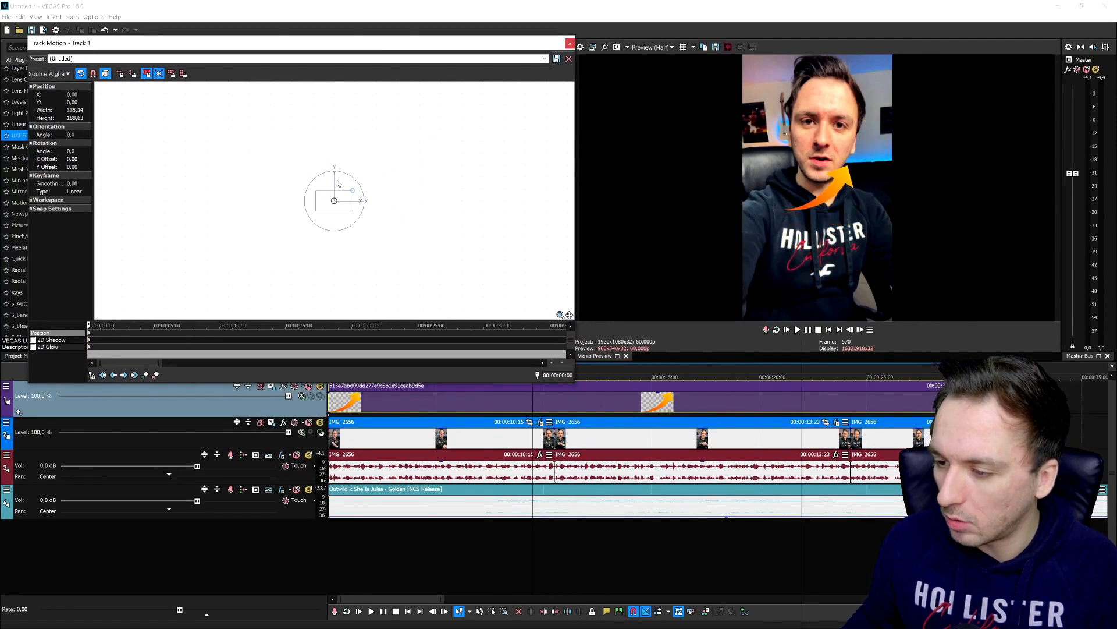
- Flip the arrow track vertically and rotate it to about 27.1 degrees so the arrow points downward
scroll(342, 185, "up", 4)
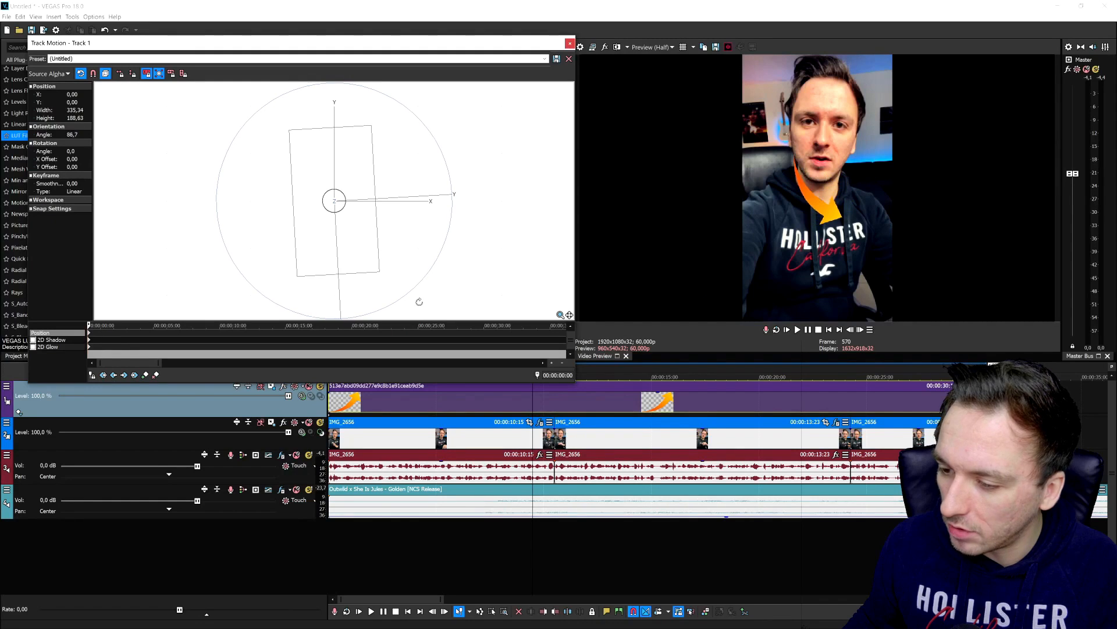
left_click_drag(419, 299, 429, 282)
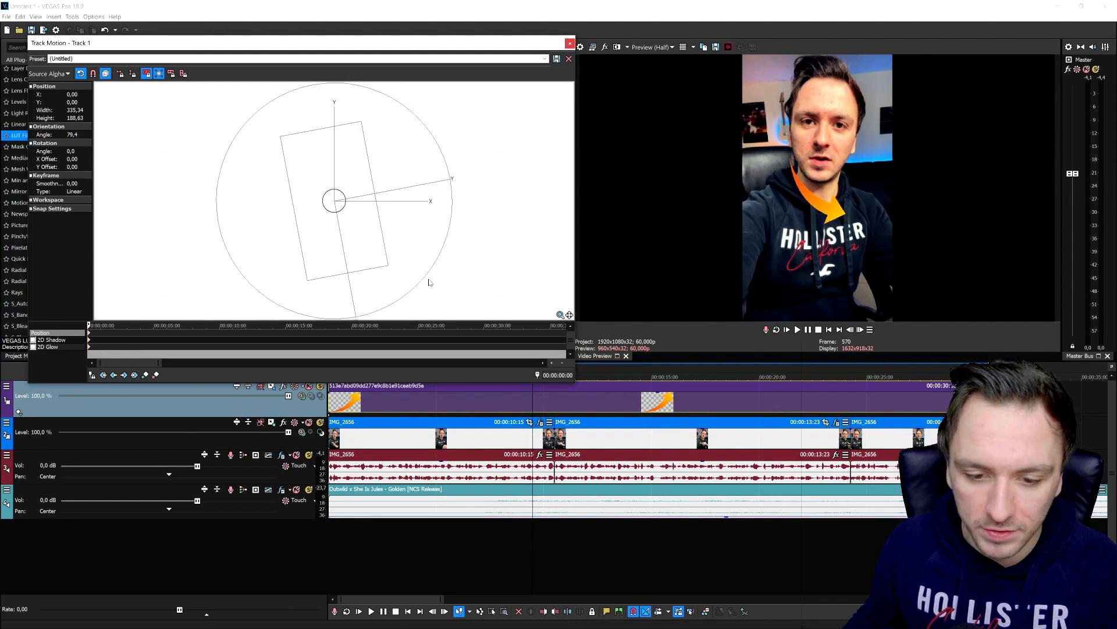
right_click(345, 162)
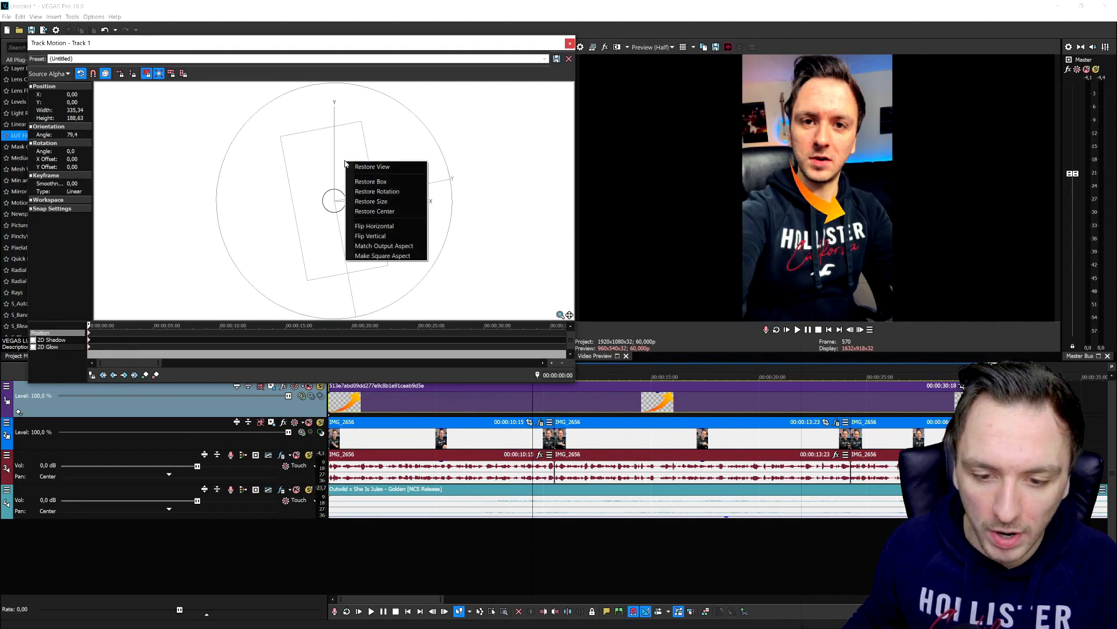
left_click(406, 237)
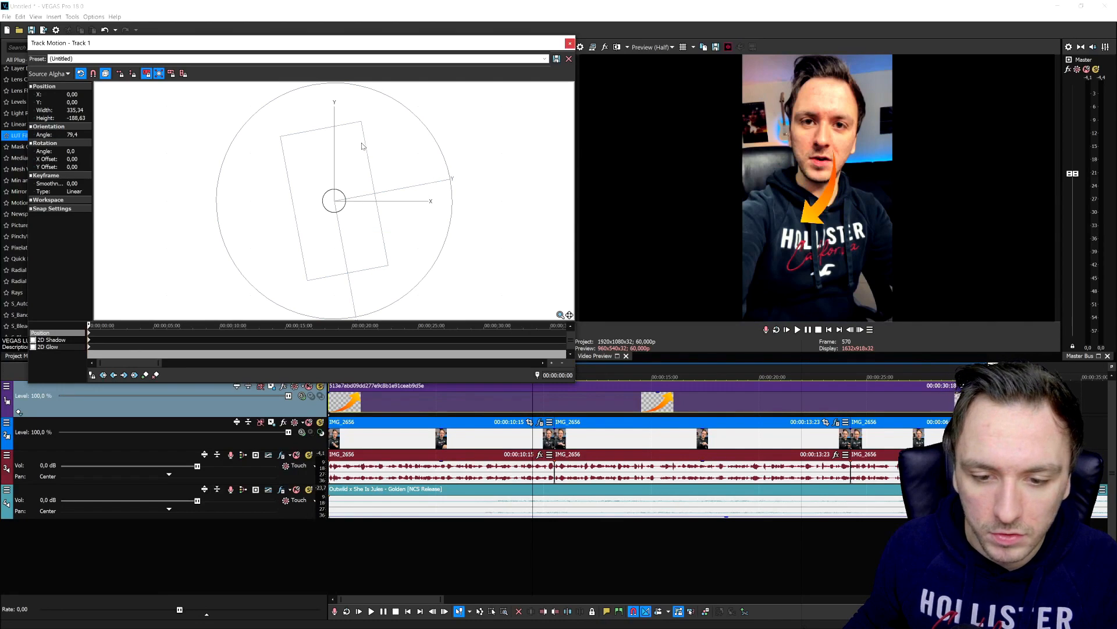
left_click_drag(423, 124, 330, 110)
scroll(432, 117, "down", 5)
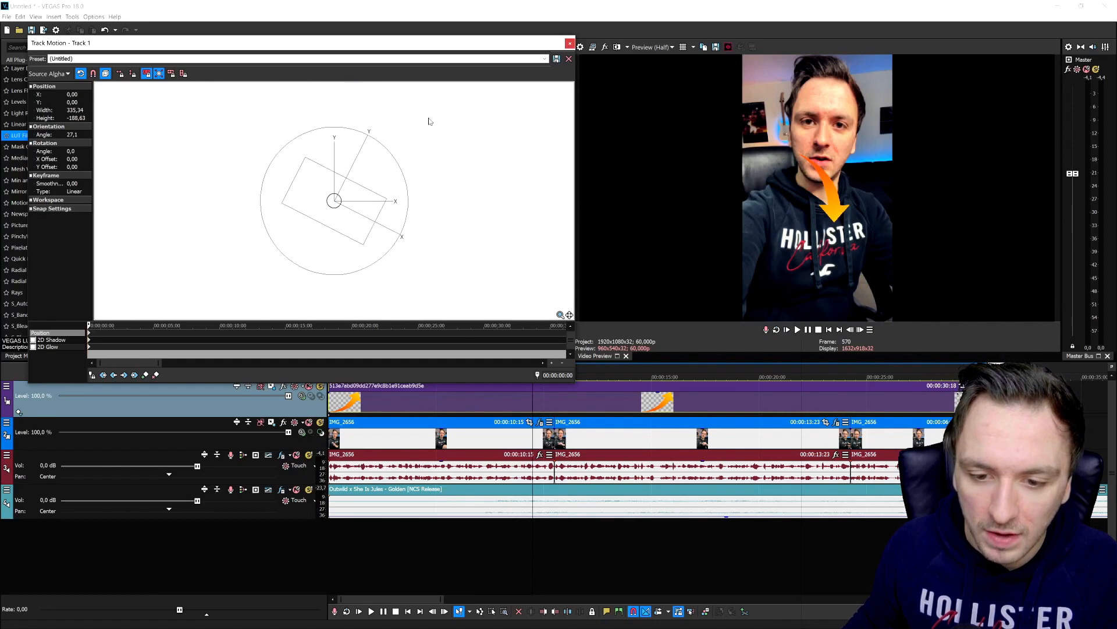
- Shrink the arrow frame to about 207 × 116 and move it to about X 200, Y -294
scroll(386, 169, "up", 6)
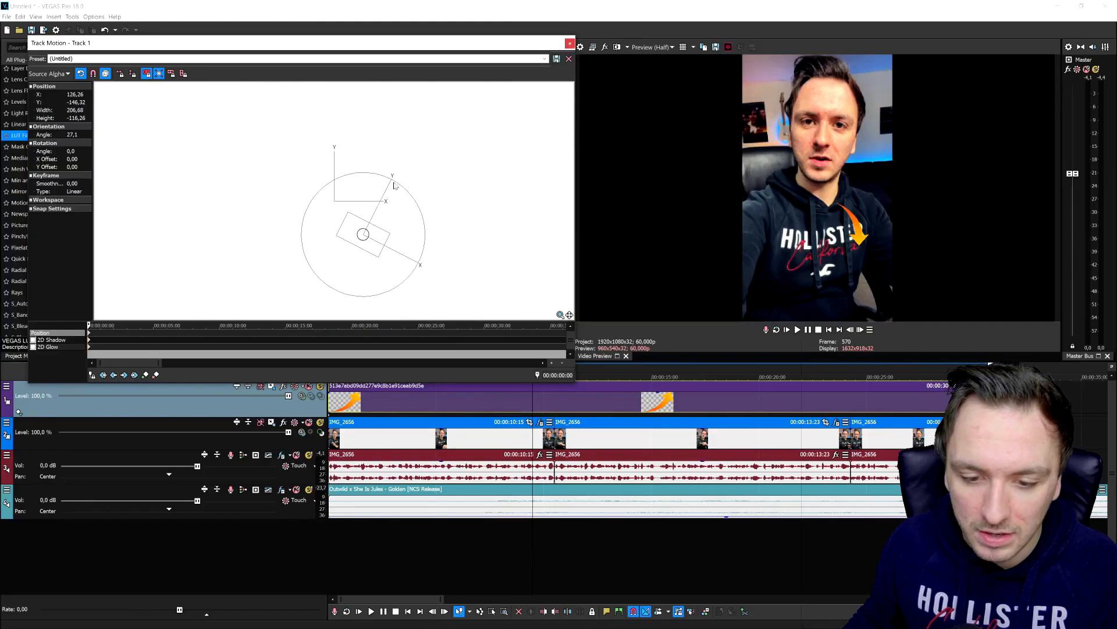
scroll(394, 185, "up", 4)
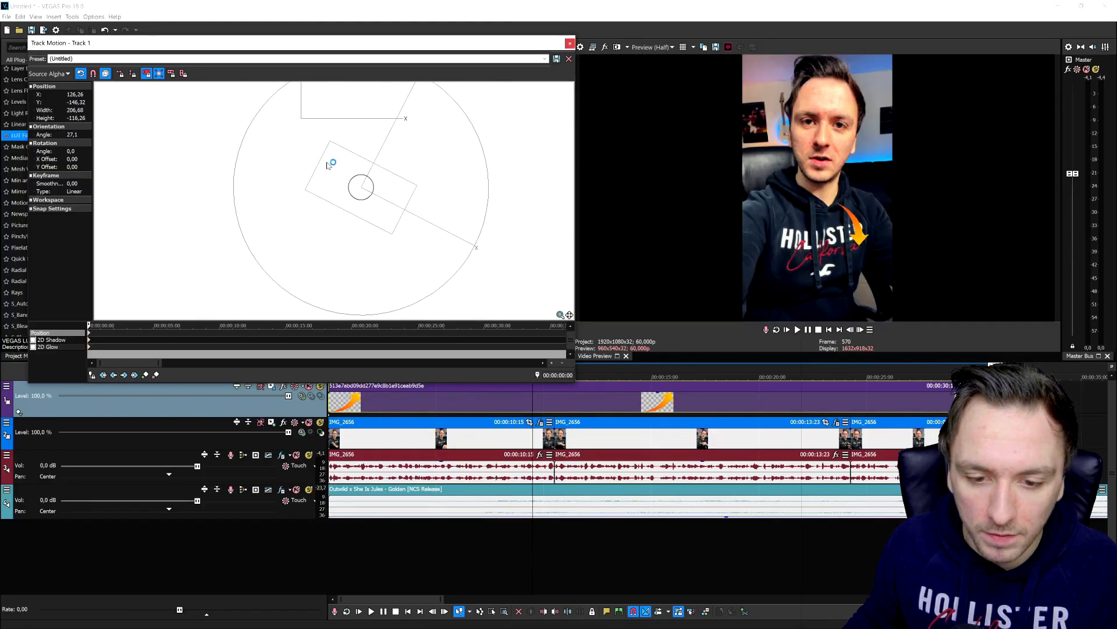
left_click_drag(342, 170, 379, 296)
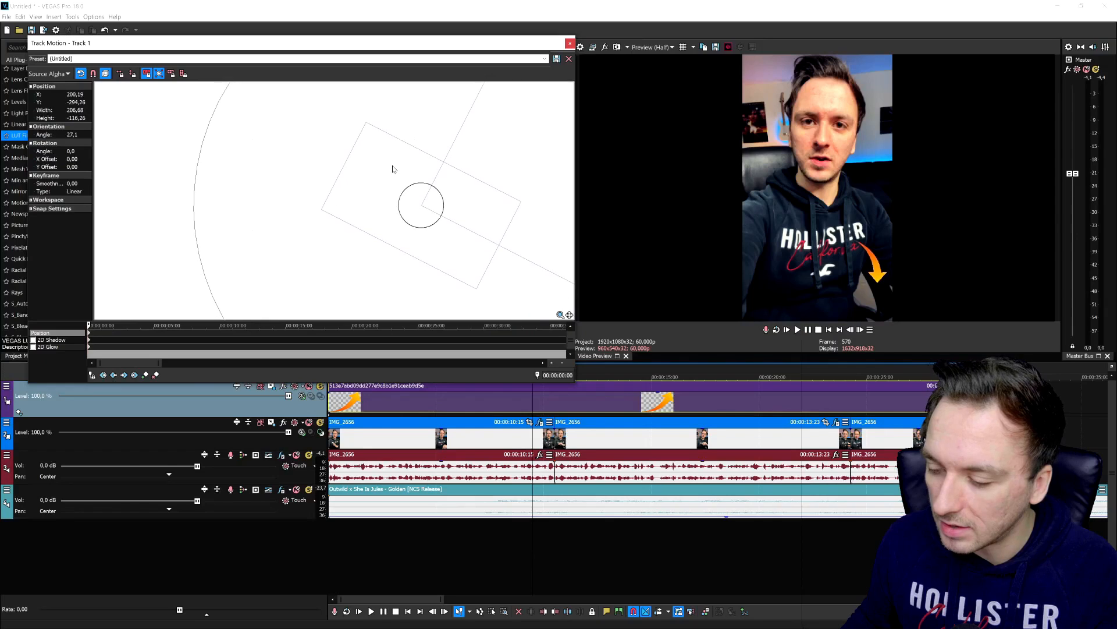
- Nudge the arrow to about X 205, Y -270 and check its position over the video at several points in time
mouse_move(392, 170)
left_mouse_down()
mouse_move(387, 149)
mouse_move(398, 150)
left_mouse_up()
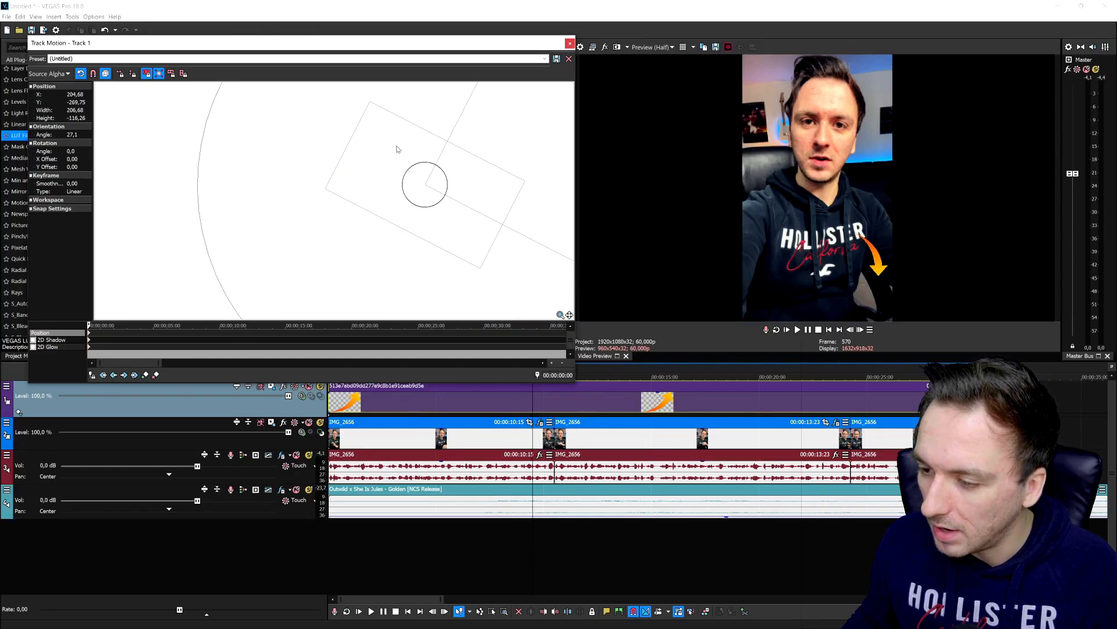
left_click(798, 330)
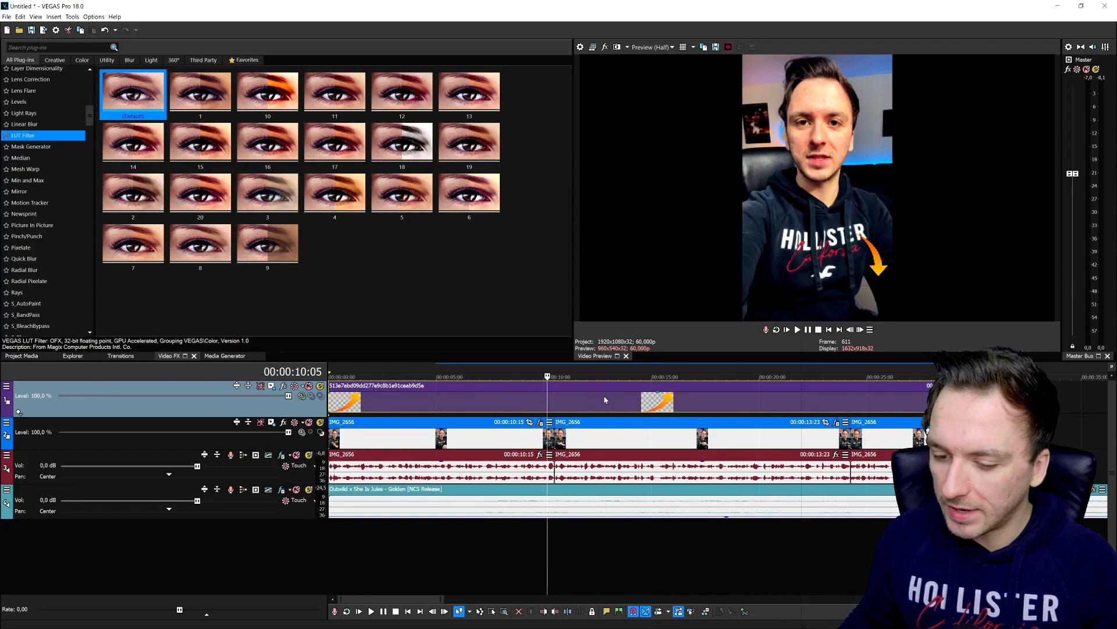
left_click(621, 401)
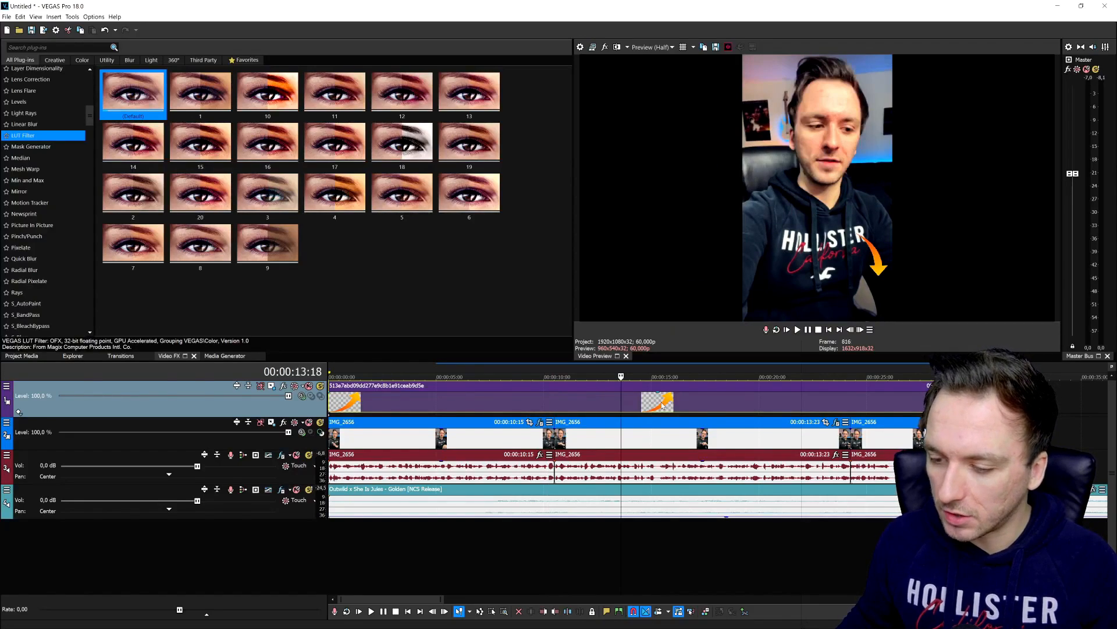
left_click(683, 406)
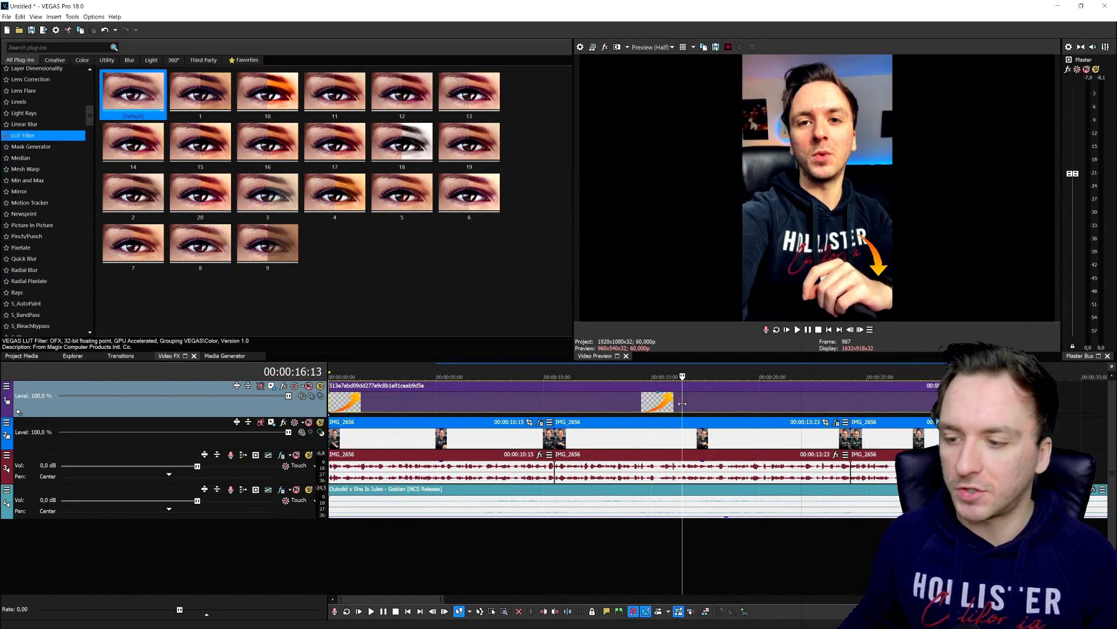
left_click(711, 397)
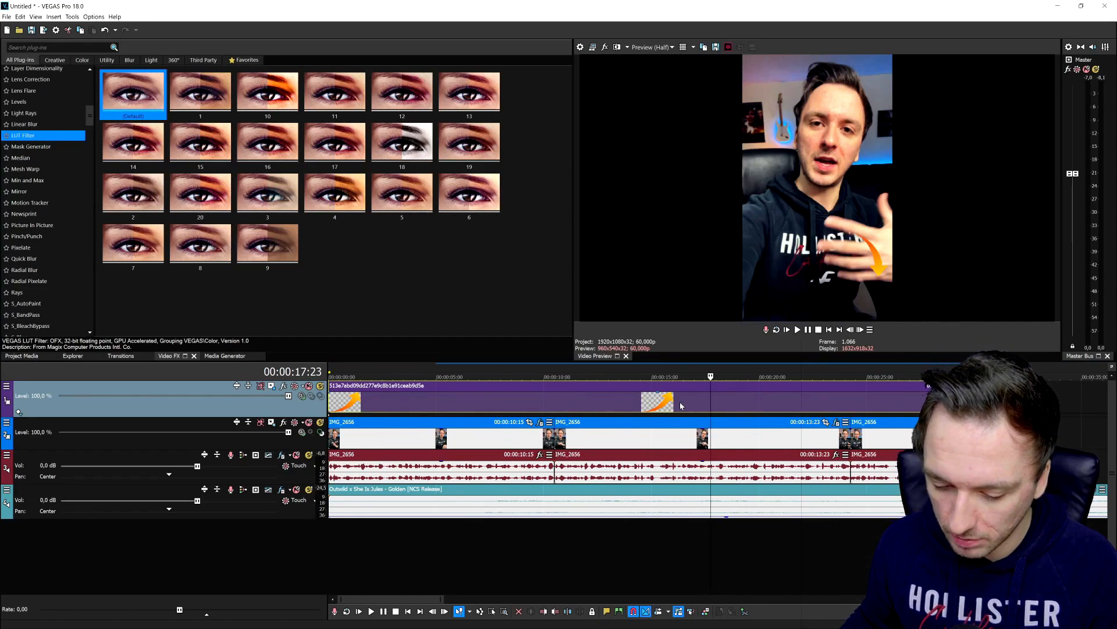
- Add fade-ins of about 15 frames to the start of the first video clip and of the arrow clip
left_click(830, 329)
scroll(345, 446, "up", 5)
left_click_drag(328, 428, 461, 433)
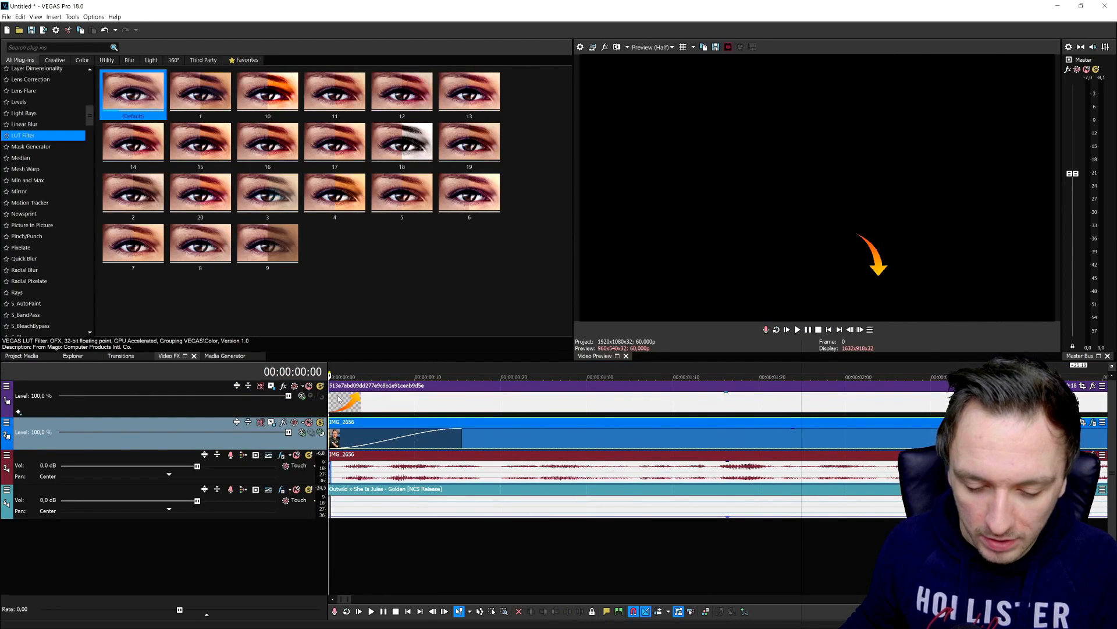
left_click_drag(329, 392, 462, 397)
scroll(766, 444, "up", 2)
scroll(765, 443, "down", 1)
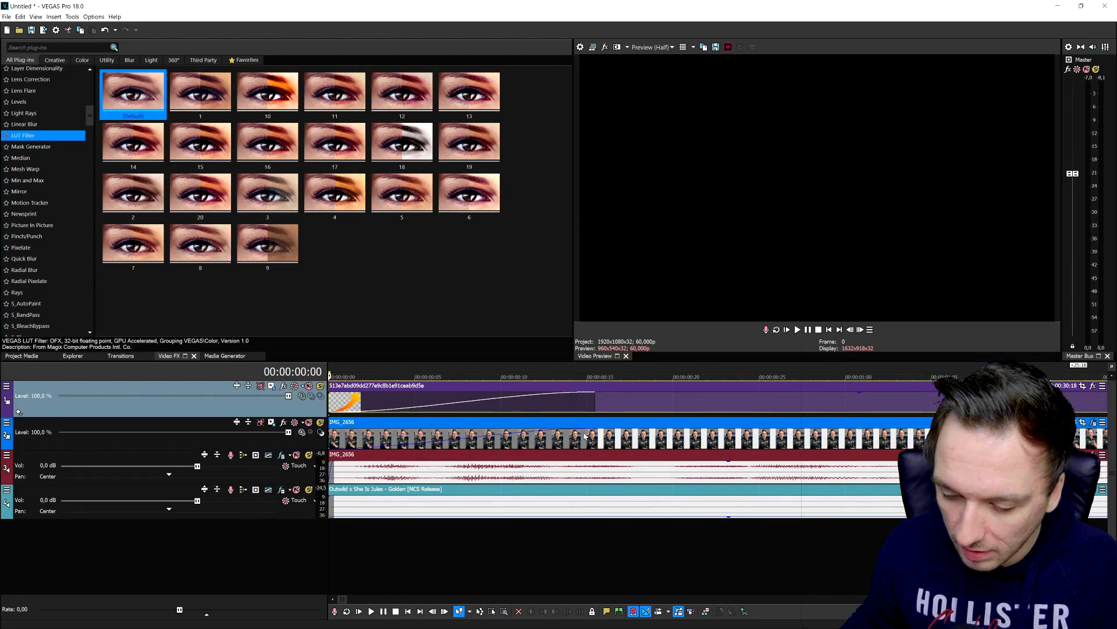
scroll(563, 437, "down", 1)
left_click(506, 411)
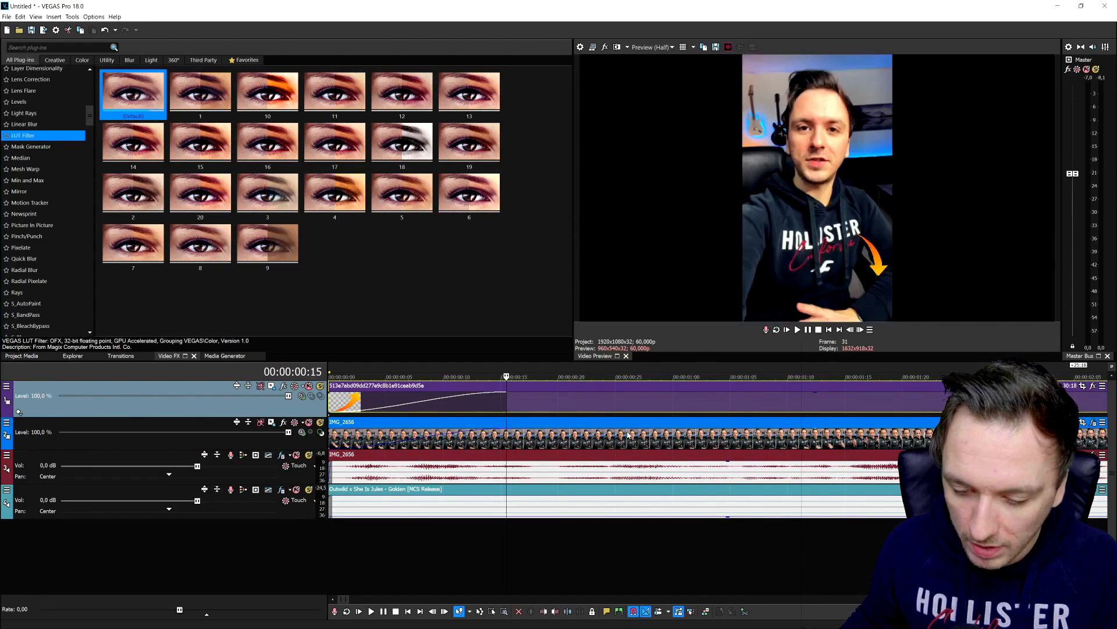
scroll(734, 453, "up", 3)
scroll(734, 452, "down", 4)
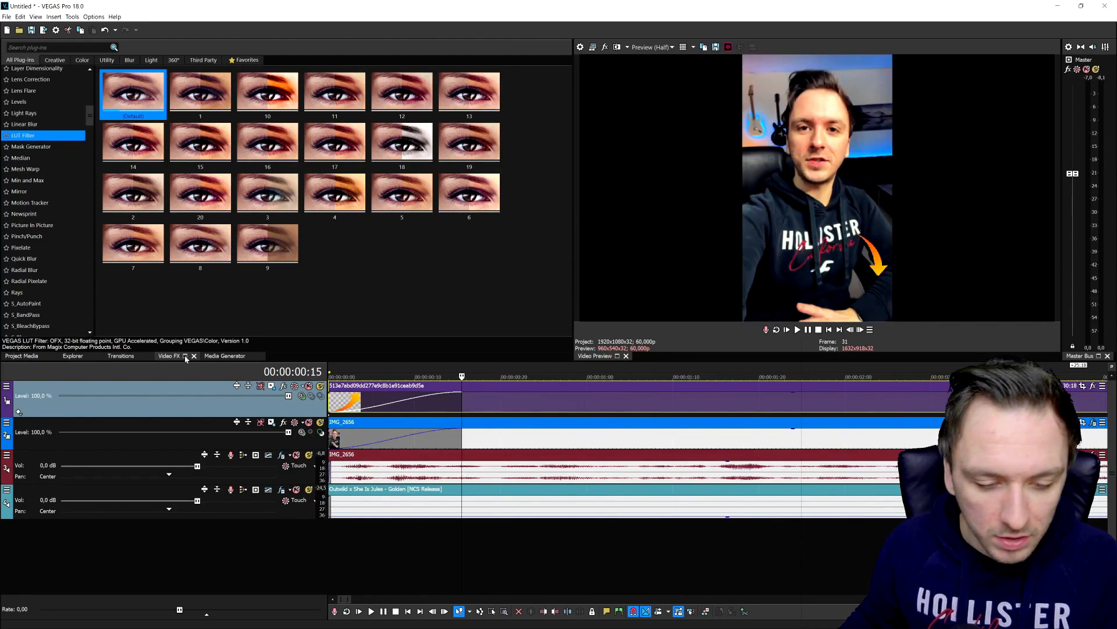
- Apply the Gradient Wipe transition with the Star preset to the fade-ins of both the video clip and the arrow clip
left_click(121, 356)
left_click(29, 171)
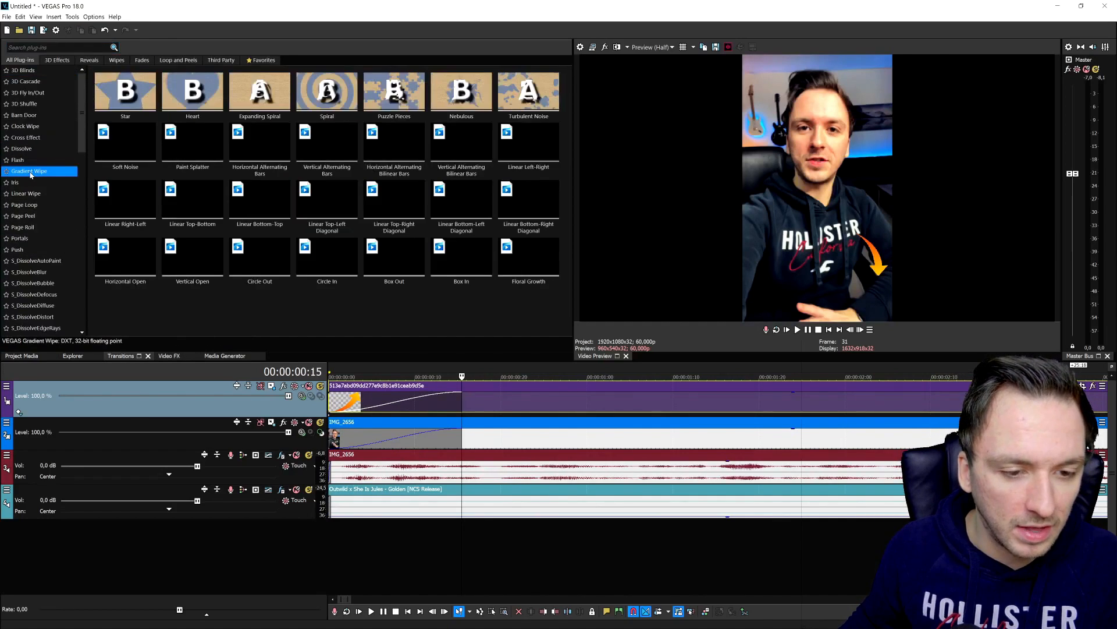
left_click_drag(401, 436, 402, 438)
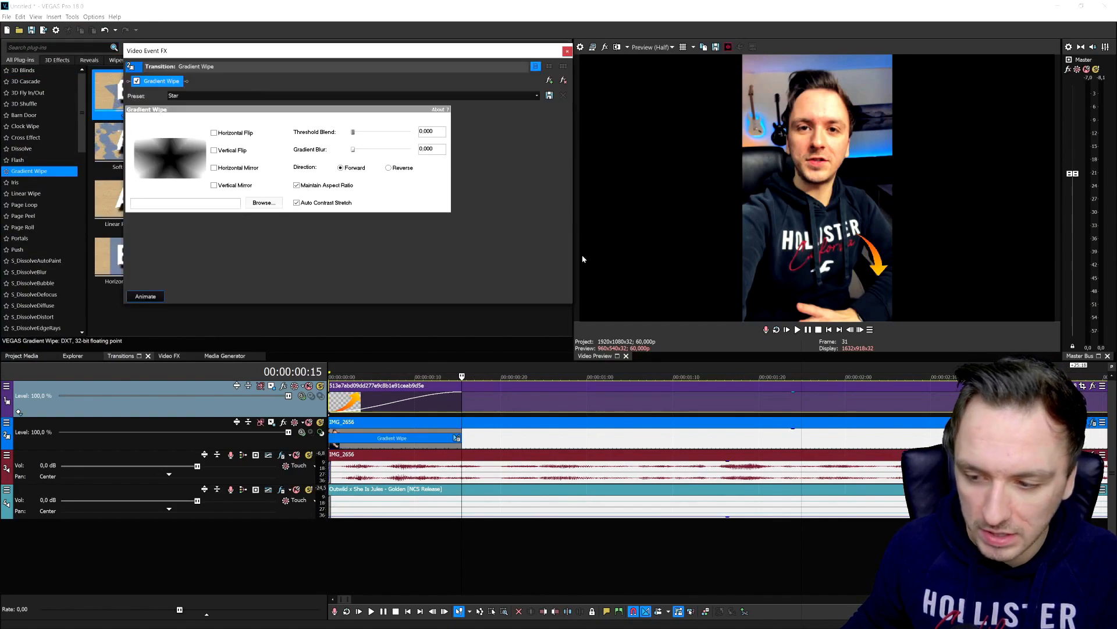
left_click(572, 56)
left_click_drag(426, 378, 424, 404)
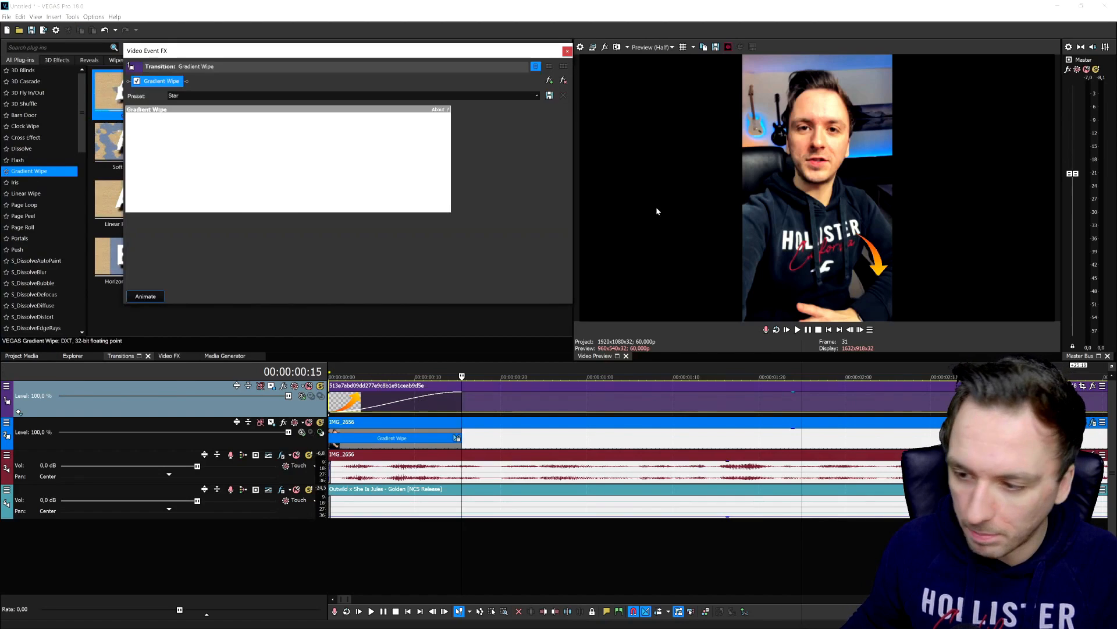
left_click(567, 51)
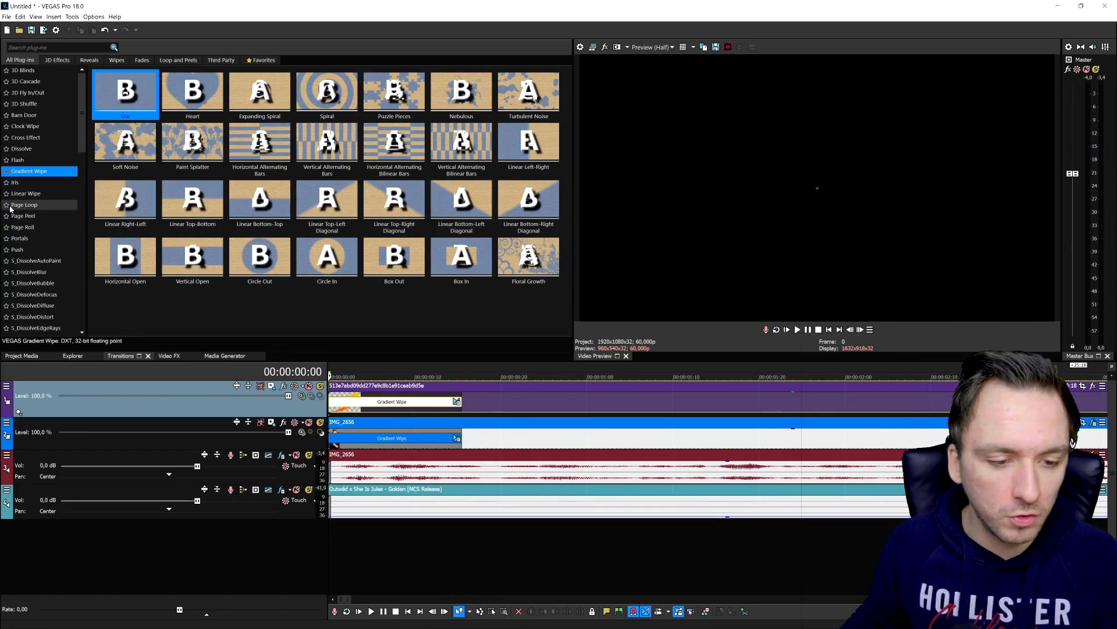
- Browse the Sapphire dissolve transitions and preview S_DissolveDiffuse and S_DissolveDefocus
scroll(10, 207, "down", 5)
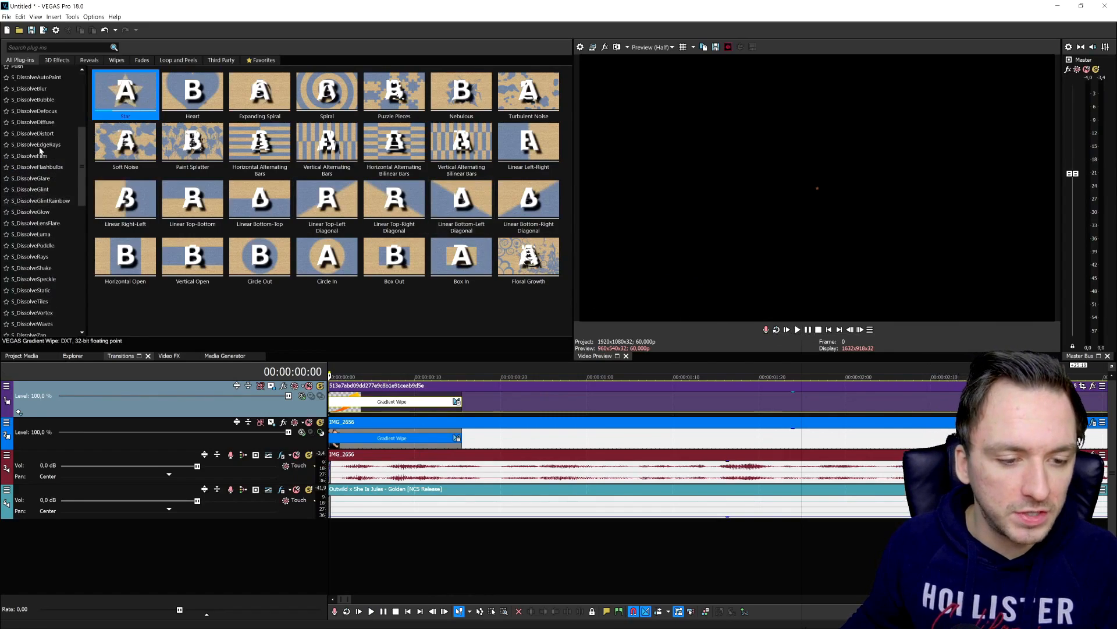
left_click(46, 122)
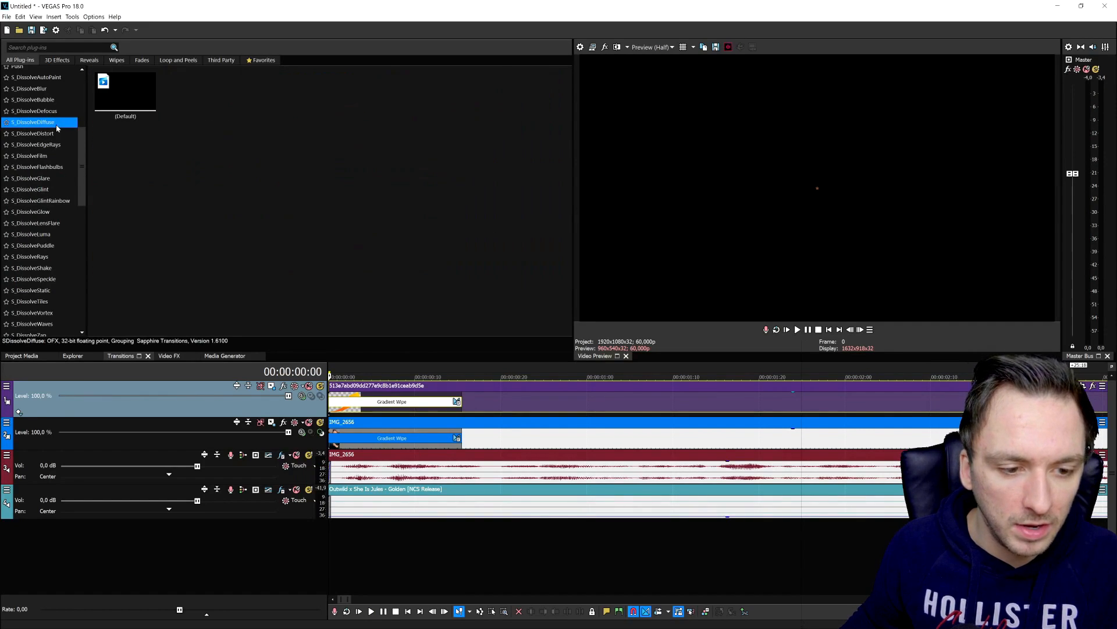
key("Up")
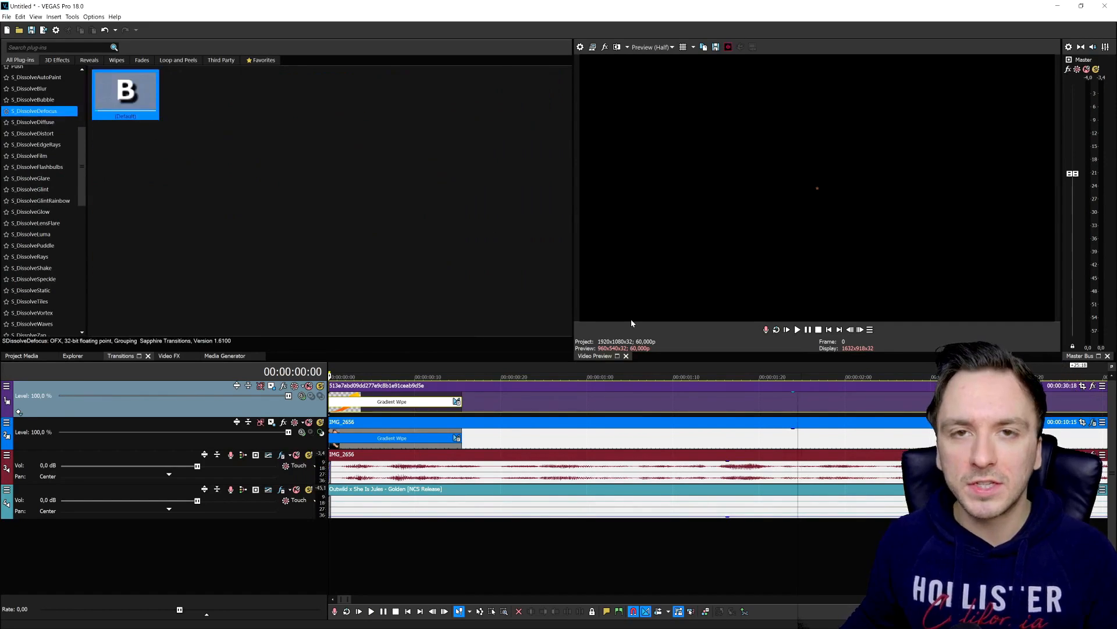
- Review the edited video at several points along the timeline, including the end of the last clip
scroll(541, 444, "down", 10)
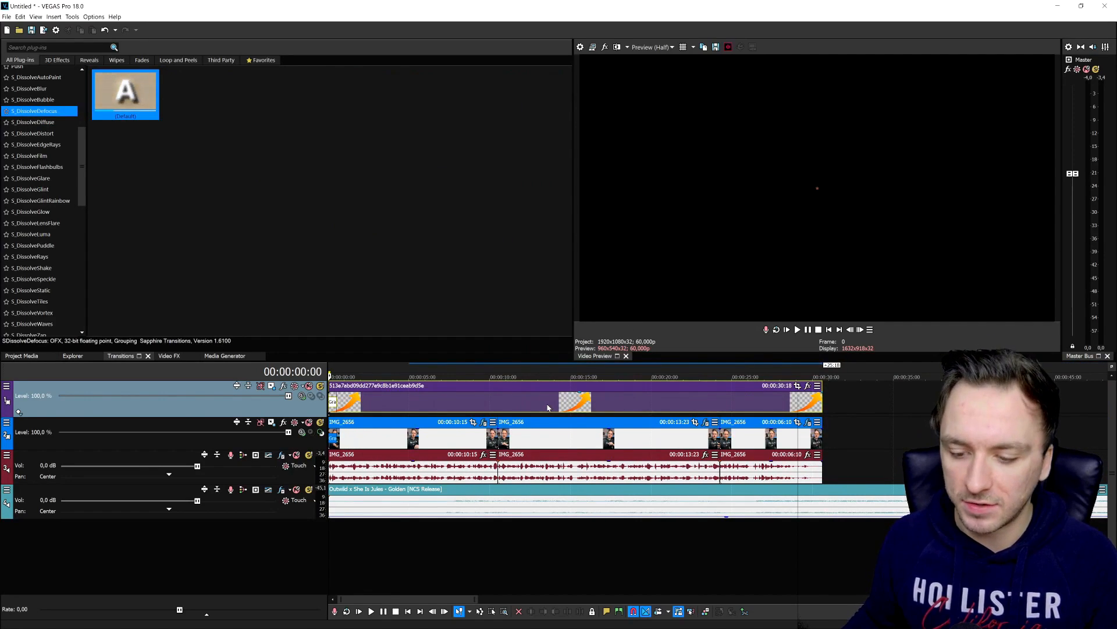
left_click(530, 398)
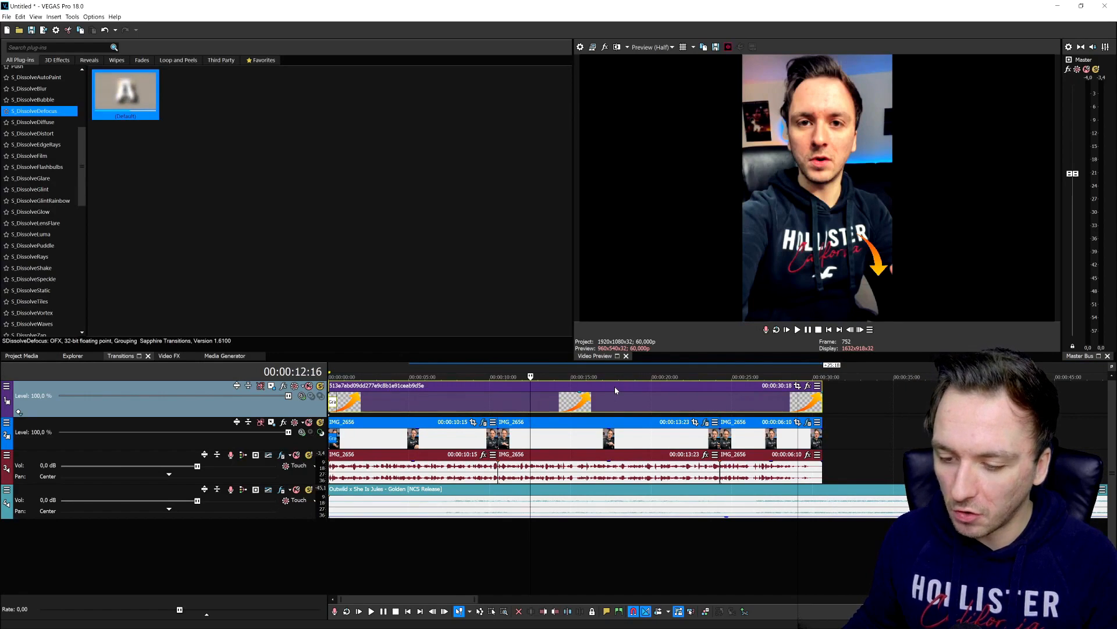
left_click(804, 375)
scroll(803, 375, "up", 8)
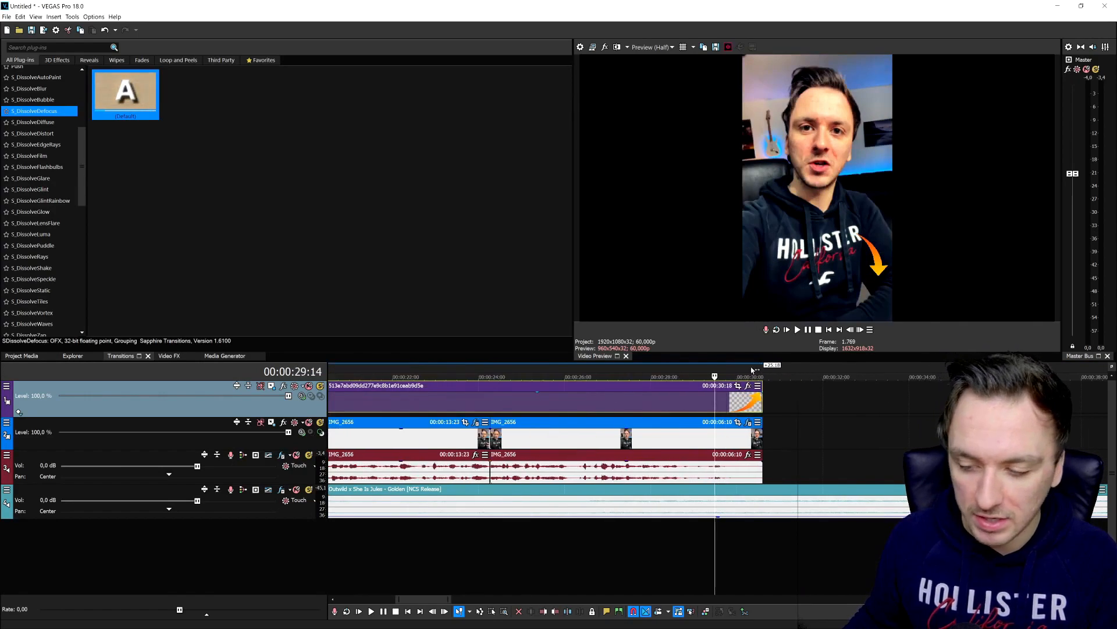
left_click(778, 372)
left_click(798, 372)
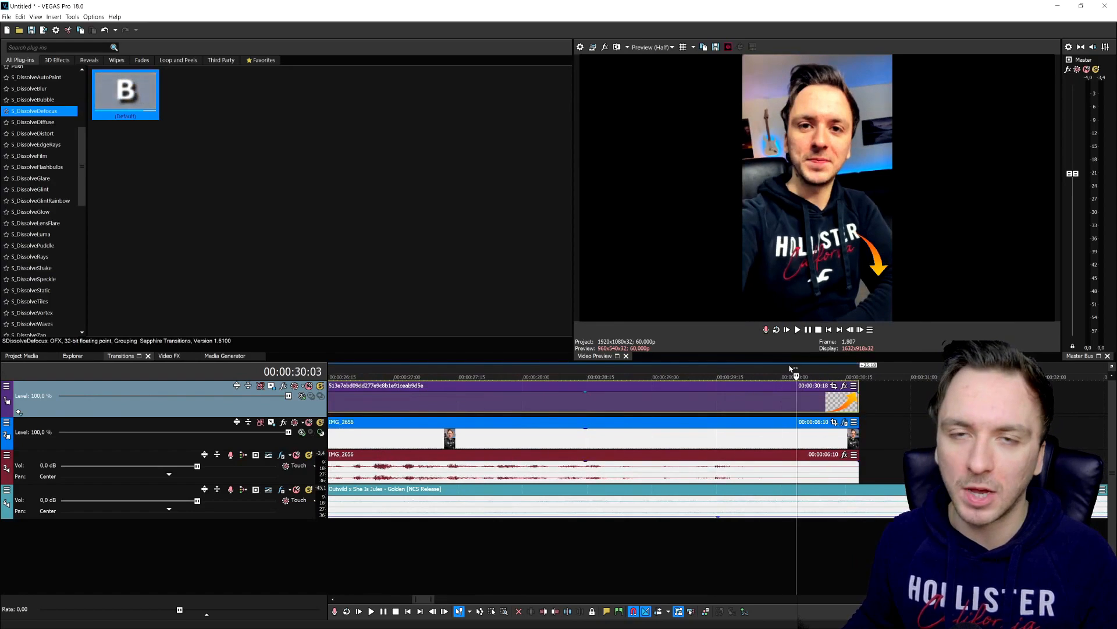
scroll(751, 366, "down", 3)
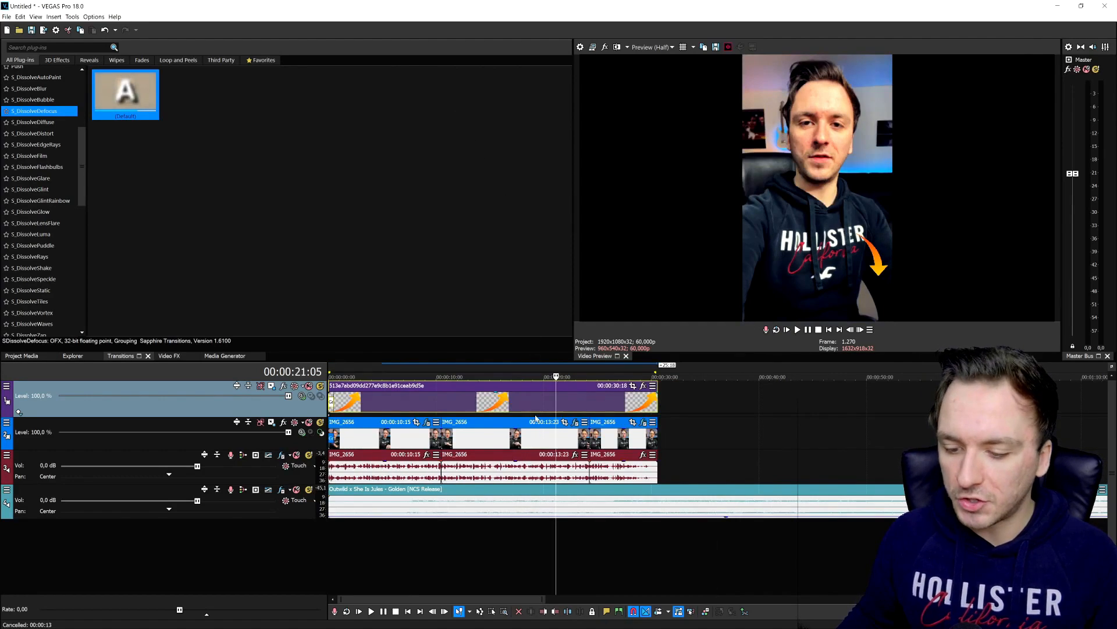
scroll(591, 410, "up", 2)
scroll(591, 411, "down", 2)
left_click(569, 407)
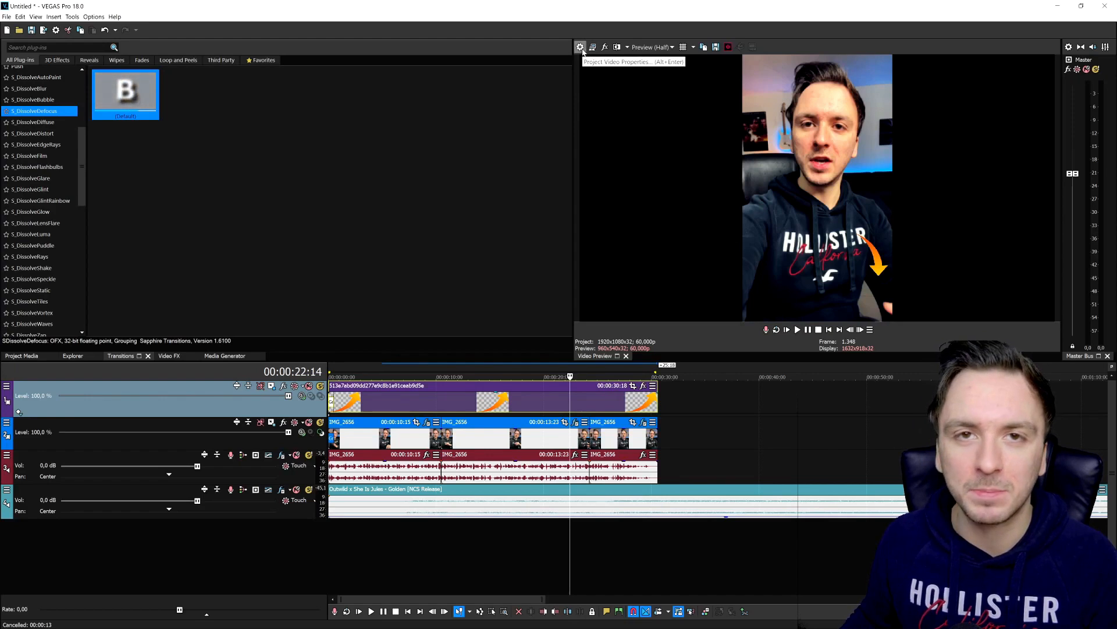
- Set the project's video size to 1080 wide by 1920 high for a vertical frame
left_click(581, 47)
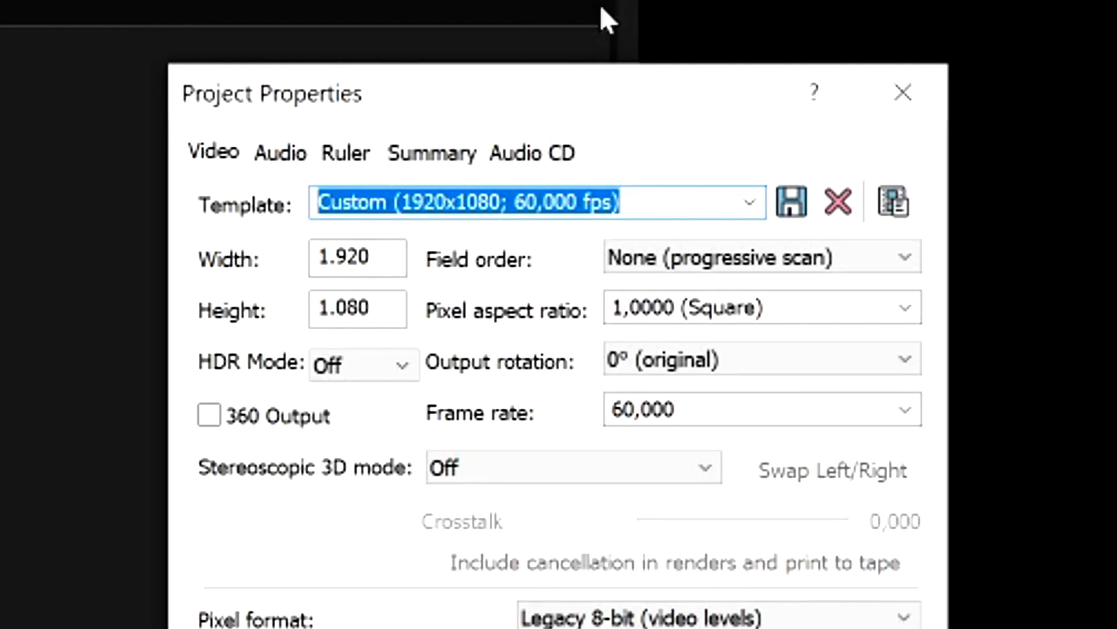
key("Tab")
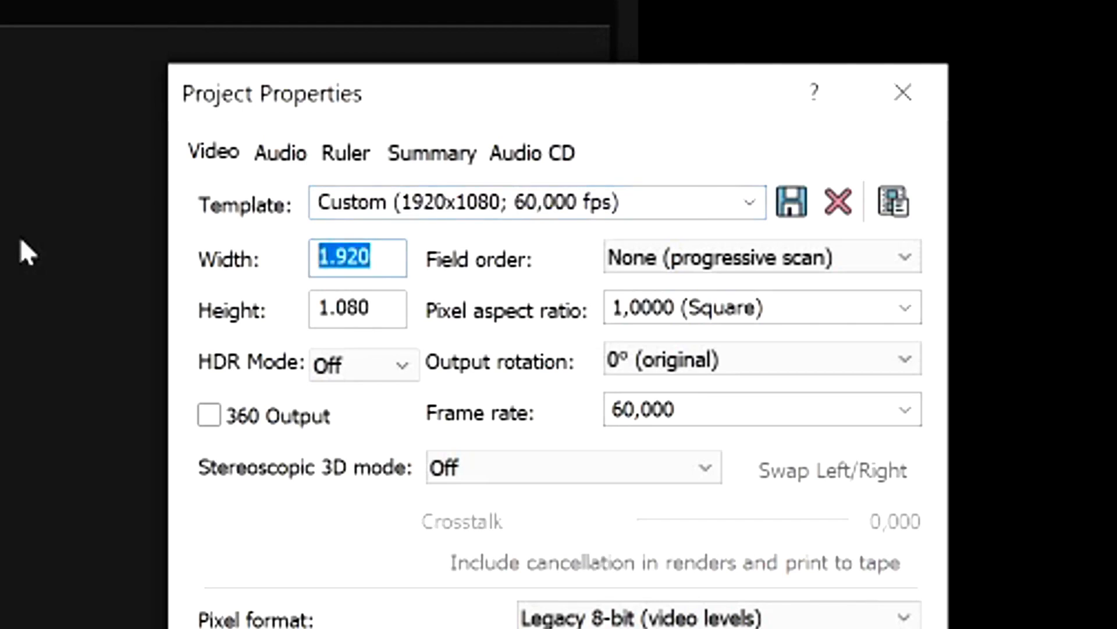
type("1080")
key("Tab")
type("1920")
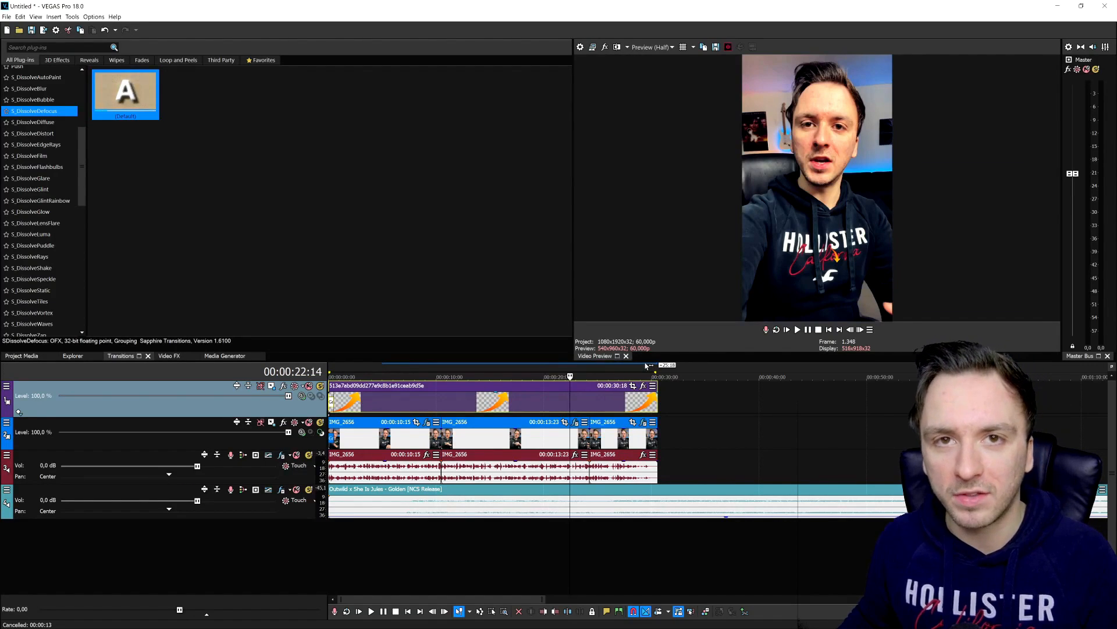
- Select the full length of the clips on the timeline and choose QuickTime 7 with the 3 Mbps Video template for rendering
left_click_drag(646, 365, 890, 368)
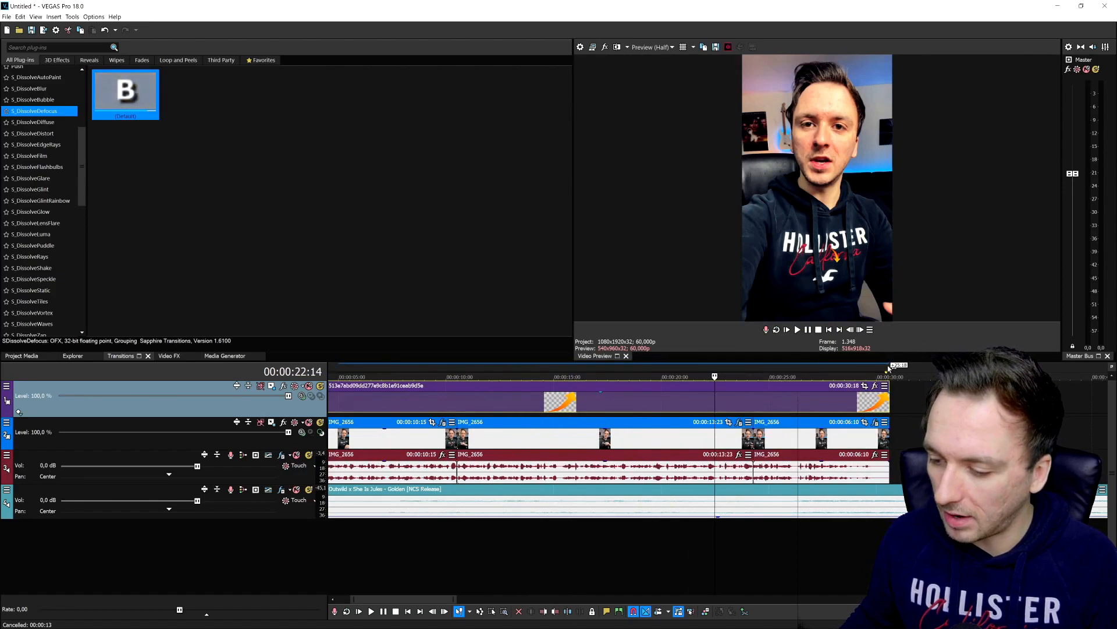
left_click_drag(887, 370, 145, 353)
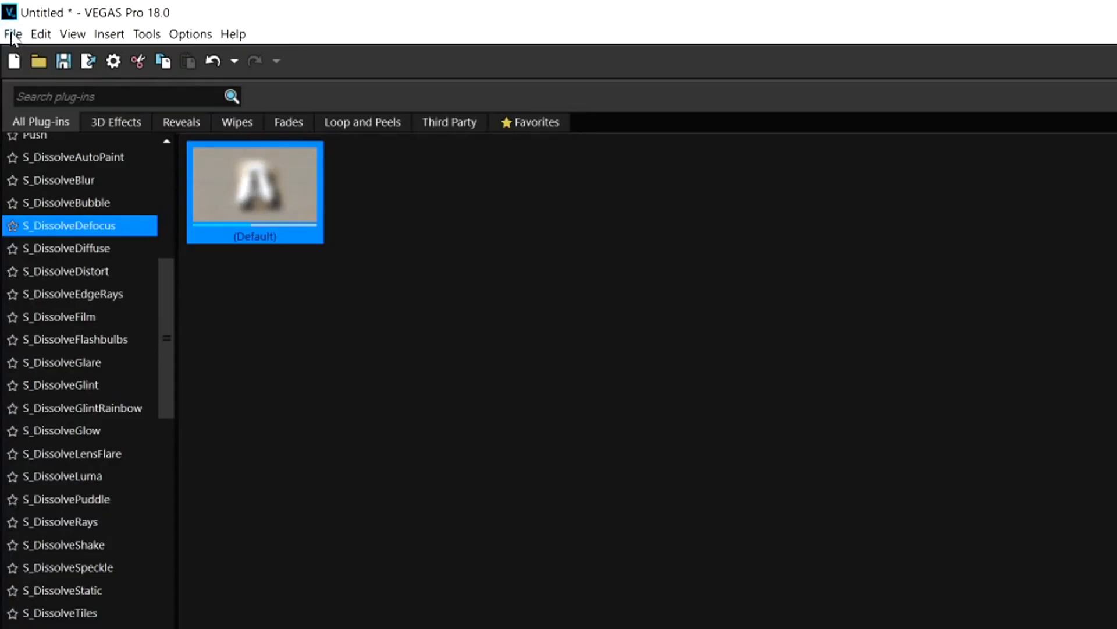
left_click(6, 16)
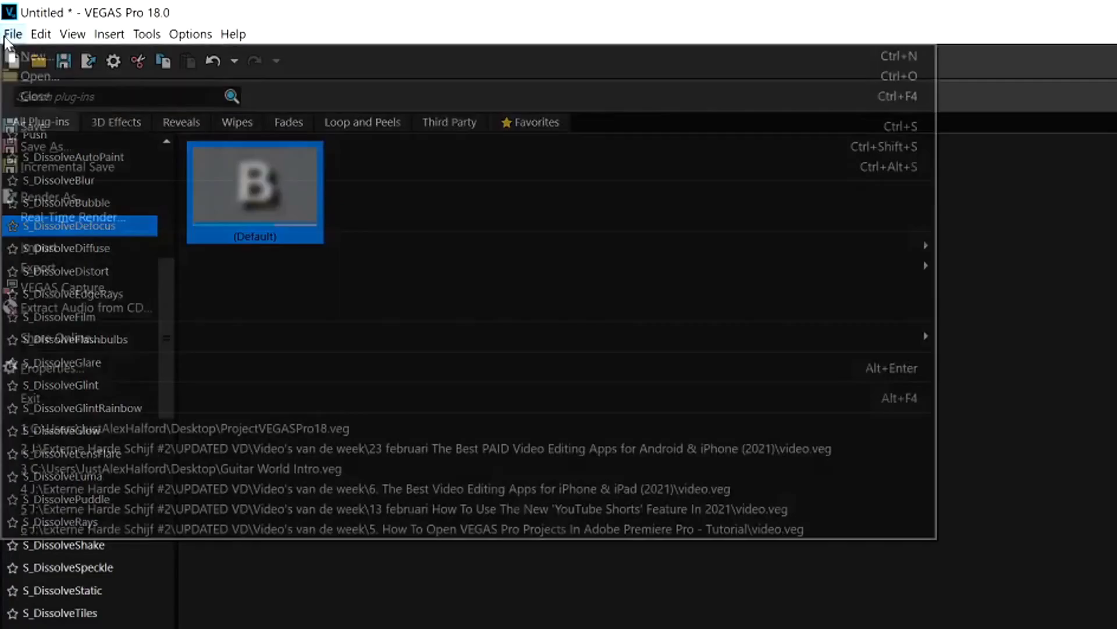
left_click(182, 200)
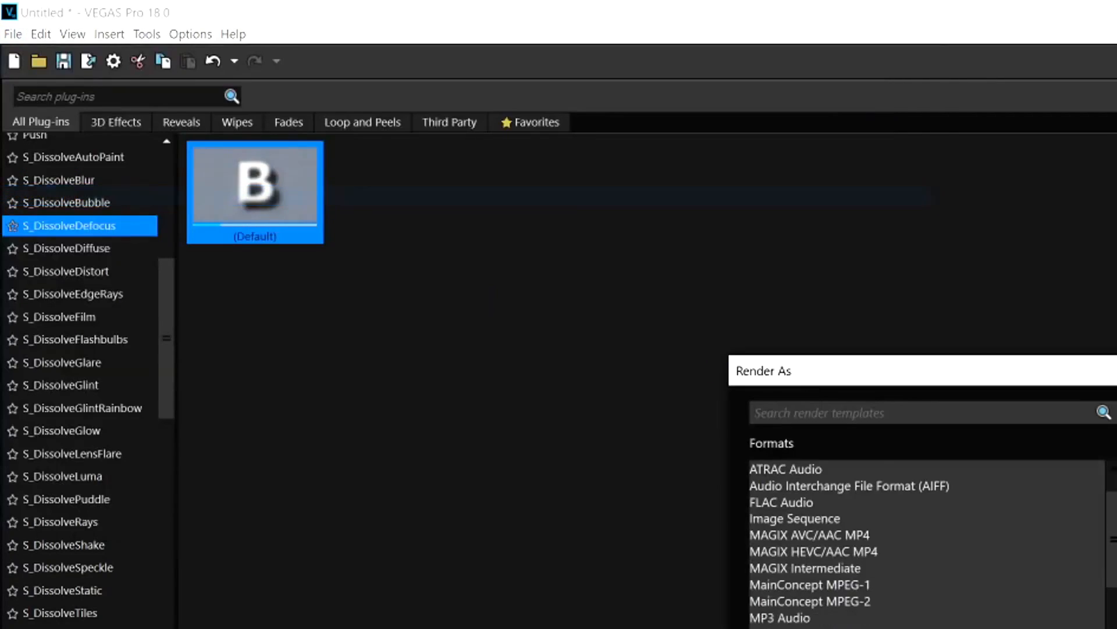
left_click(240, 341)
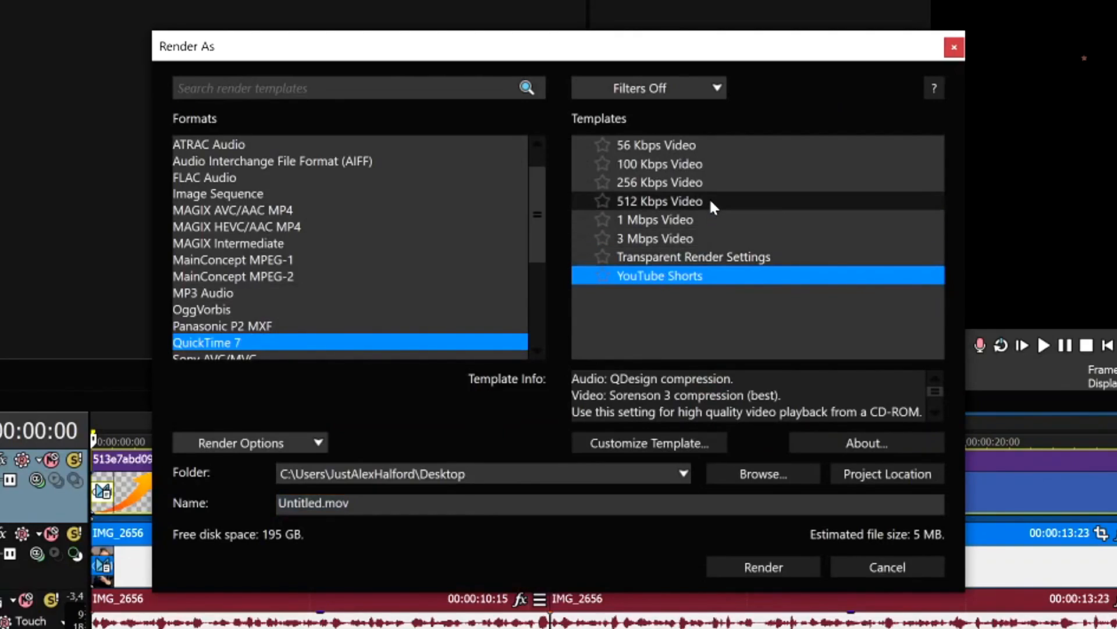
left_click(669, 242)
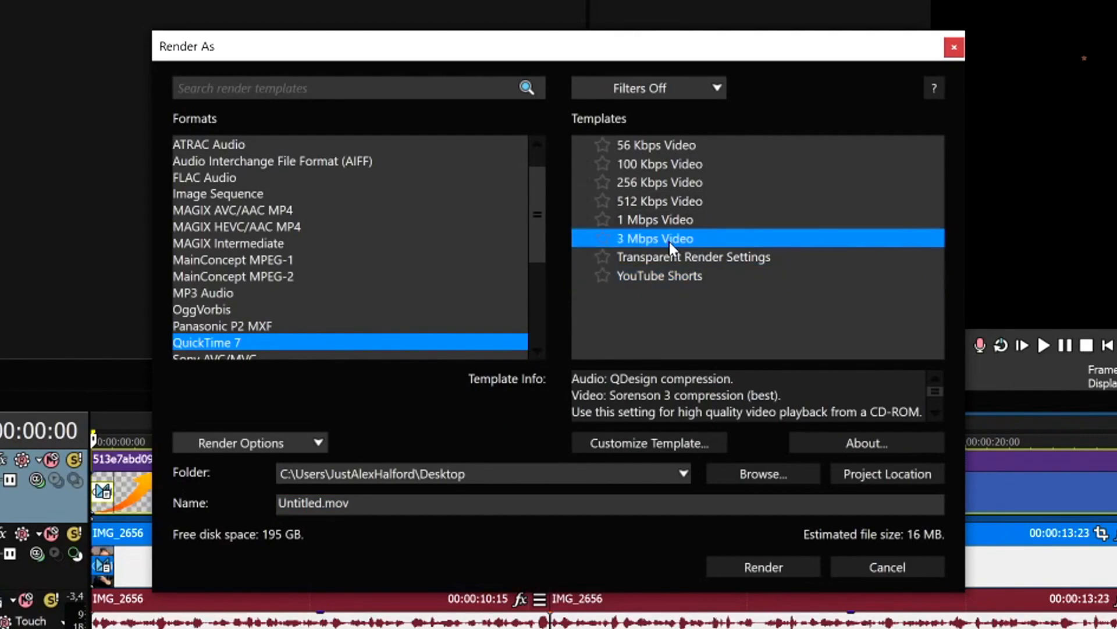
- Customize the 3 Mbps Video template with a 59.940 frame rate and a custom frame size of 1080 wide by 1920 high
left_click(674, 447)
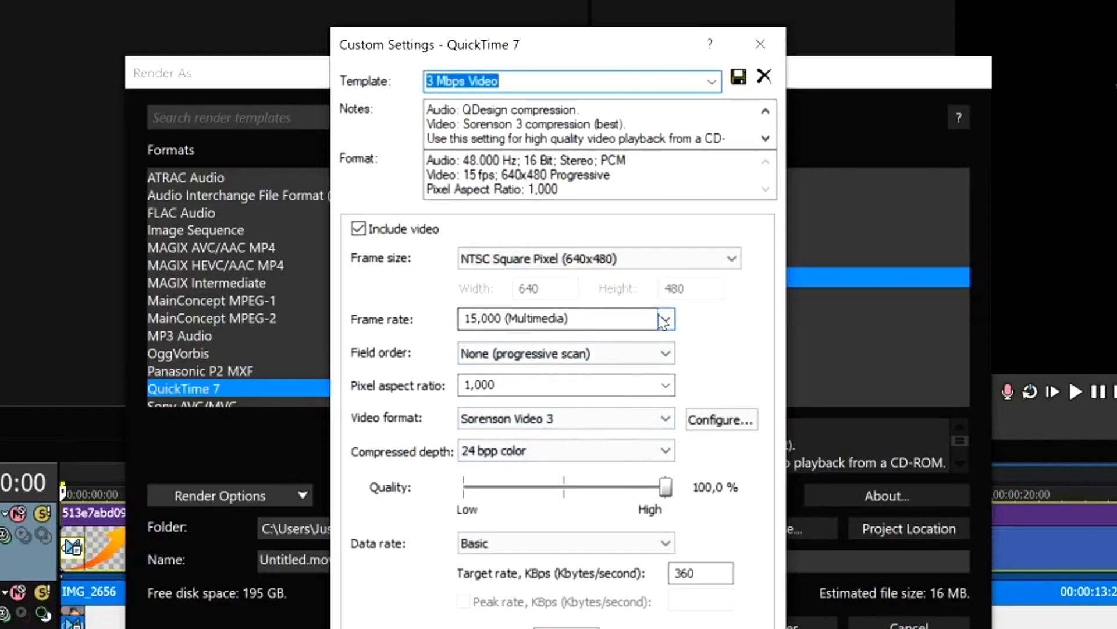
left_click(663, 320)
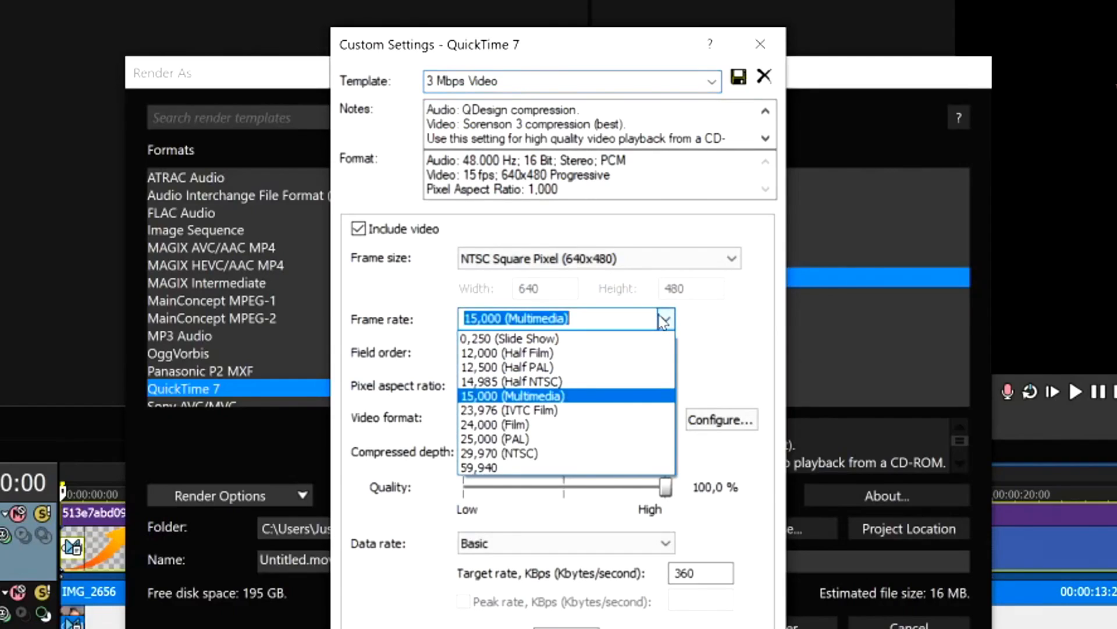
left_click(560, 467)
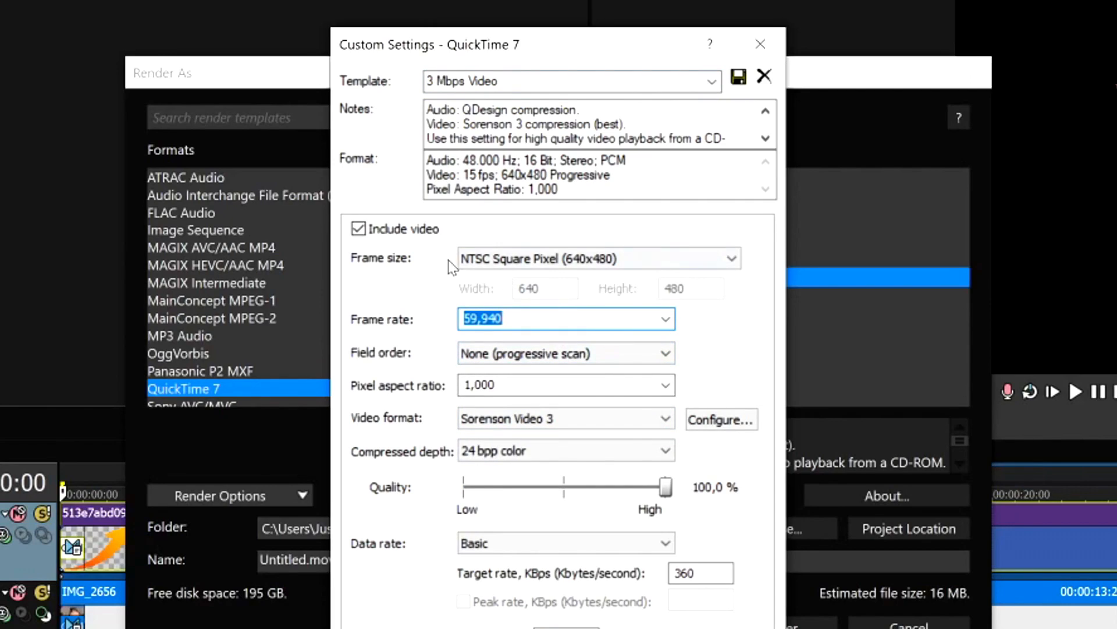
left_click(495, 260)
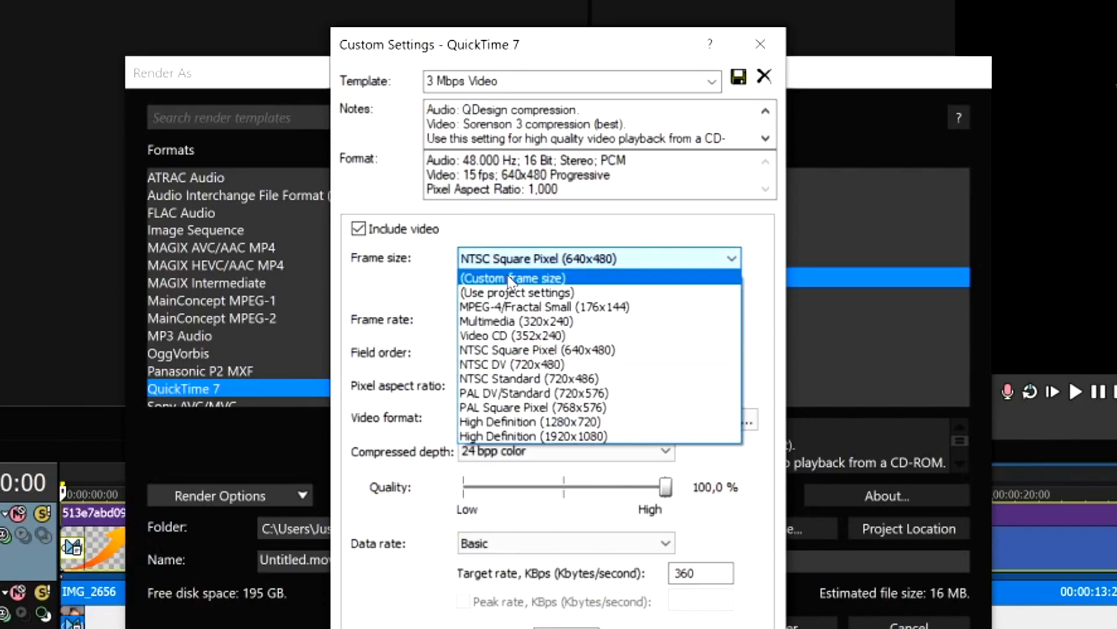
left_click(510, 278)
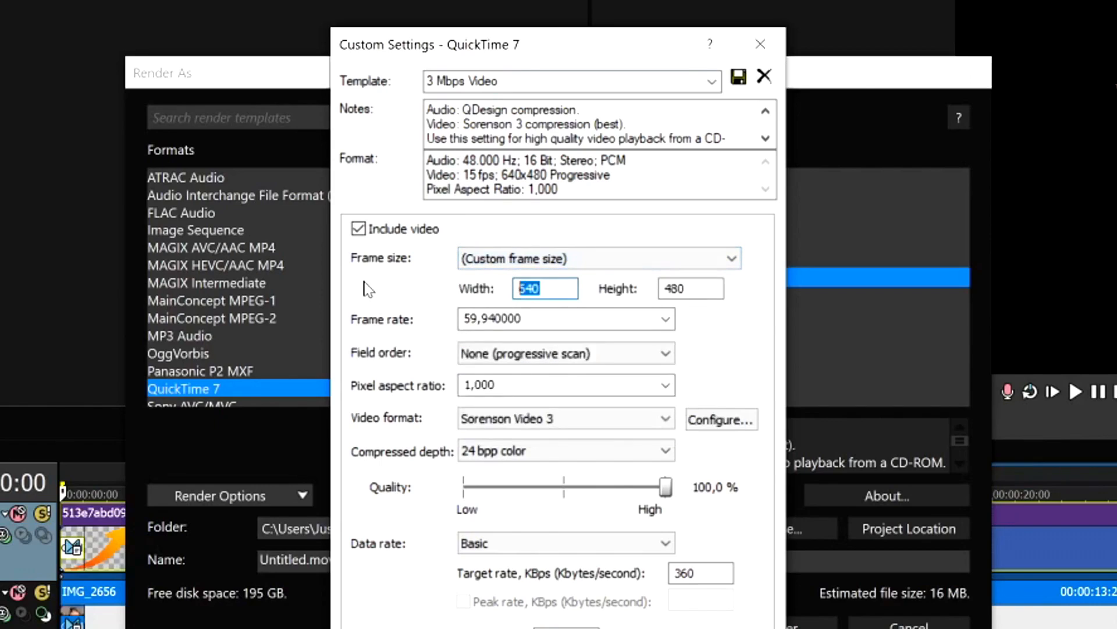
type("10")
key("Tab")
type("19")
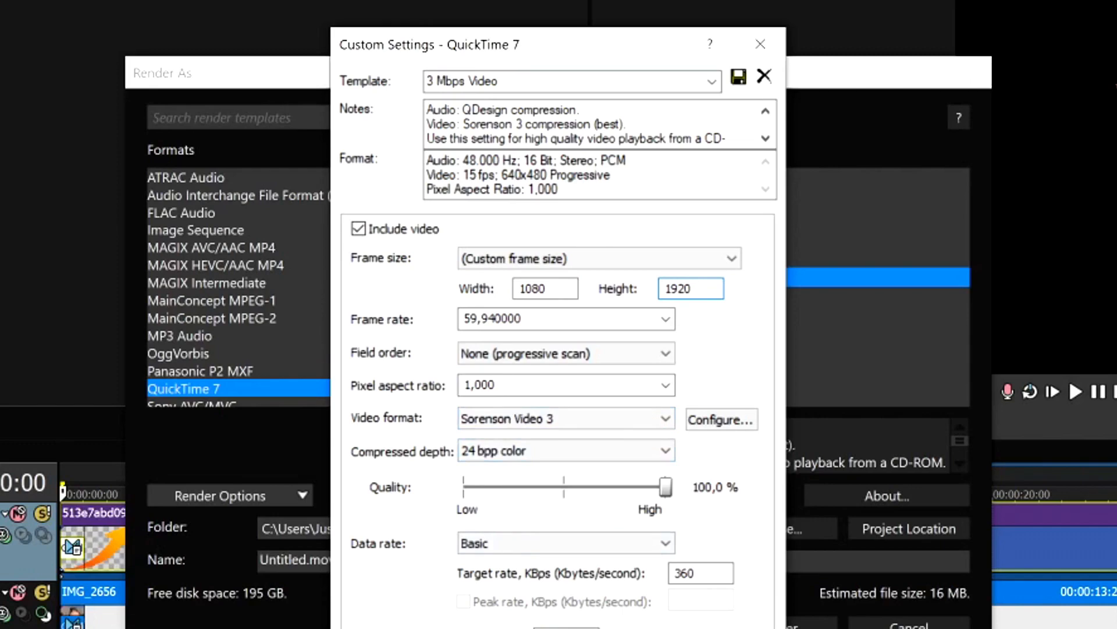
- Set the template's video rendering quality to Best and save it as "YouTube Shorts Export Template"
left_click(393, 628)
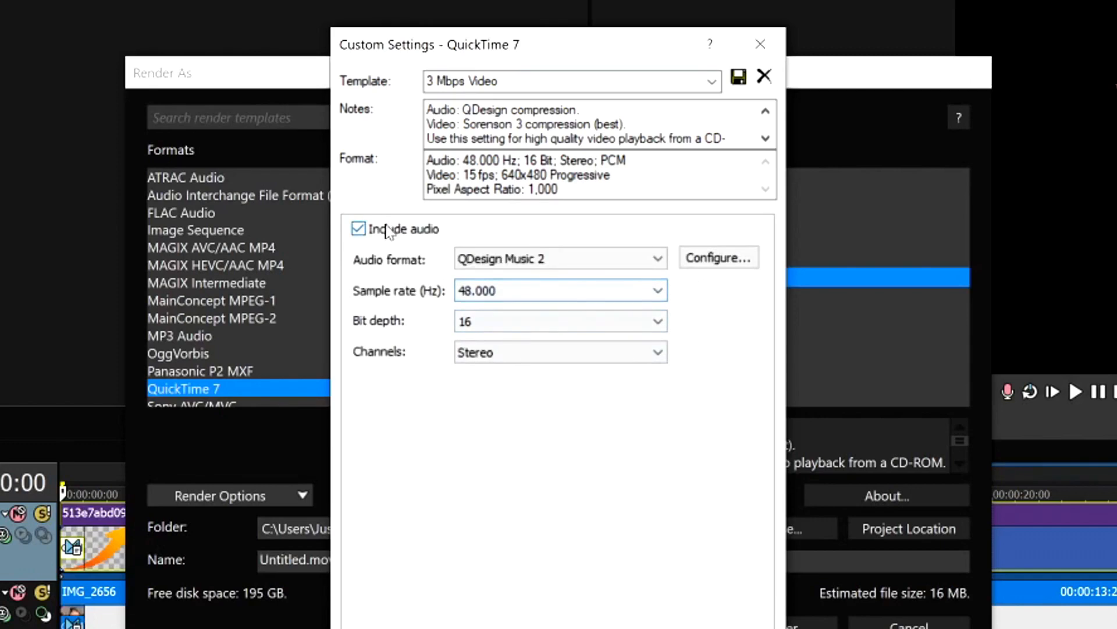
left_click(471, 628)
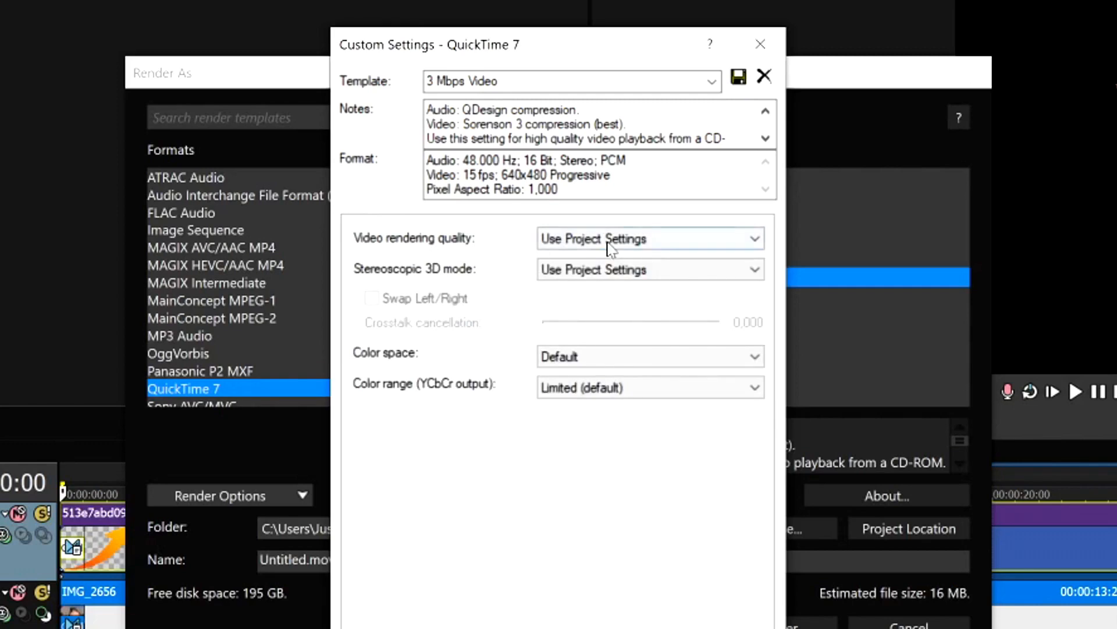
left_click(582, 239)
left_click(590, 315)
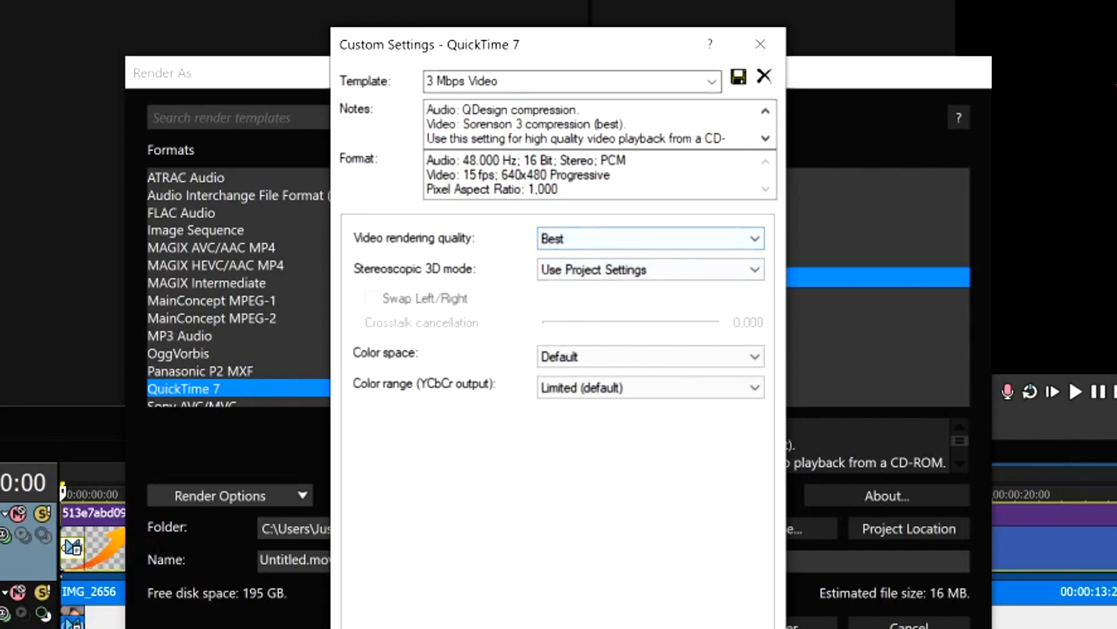
type("YouTube Shorts Export Template")
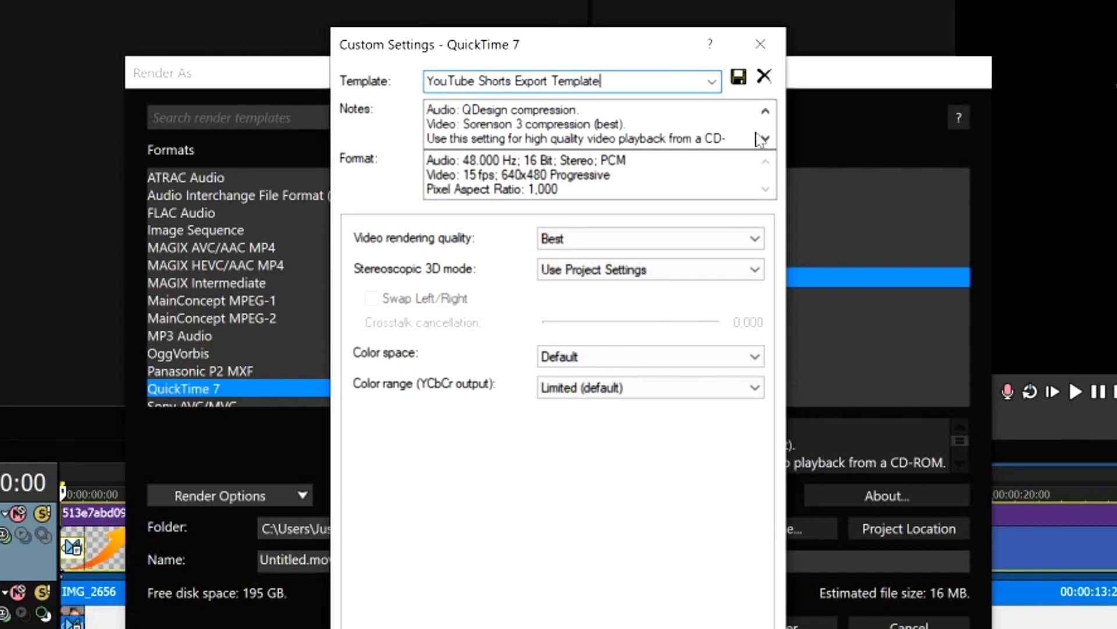
left_click(739, 76)
left_click(654, 628)
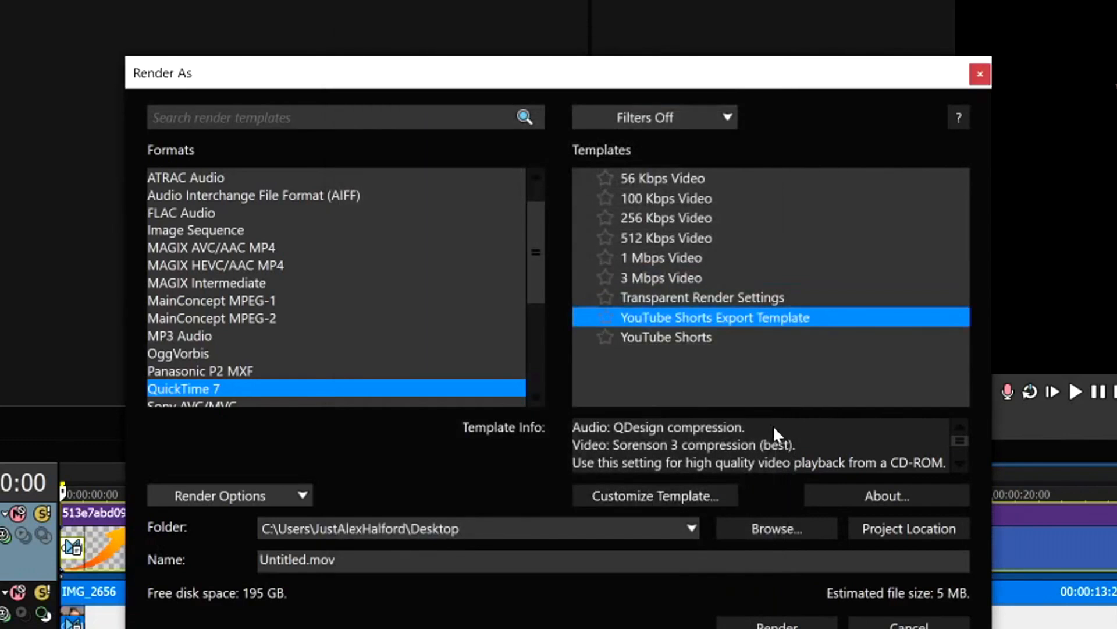
- Render the video under the file name "YouTube Shorts", with the folder set to open when rendering is complete
left_click_drag(393, 562, 38, 590)
type("YouTube Shorts")
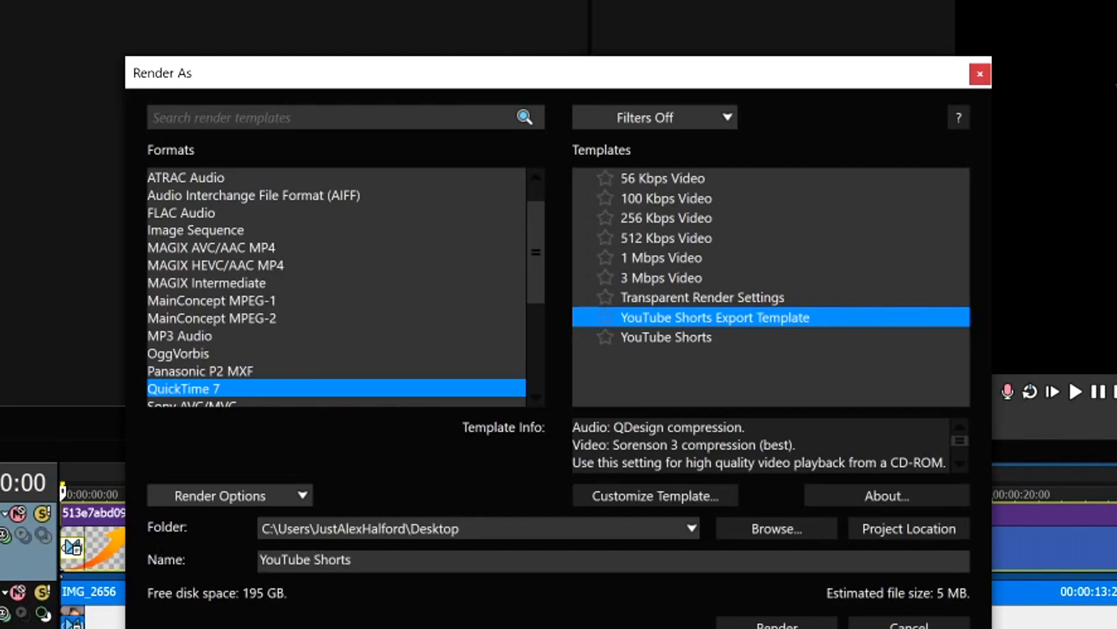
key("Return")
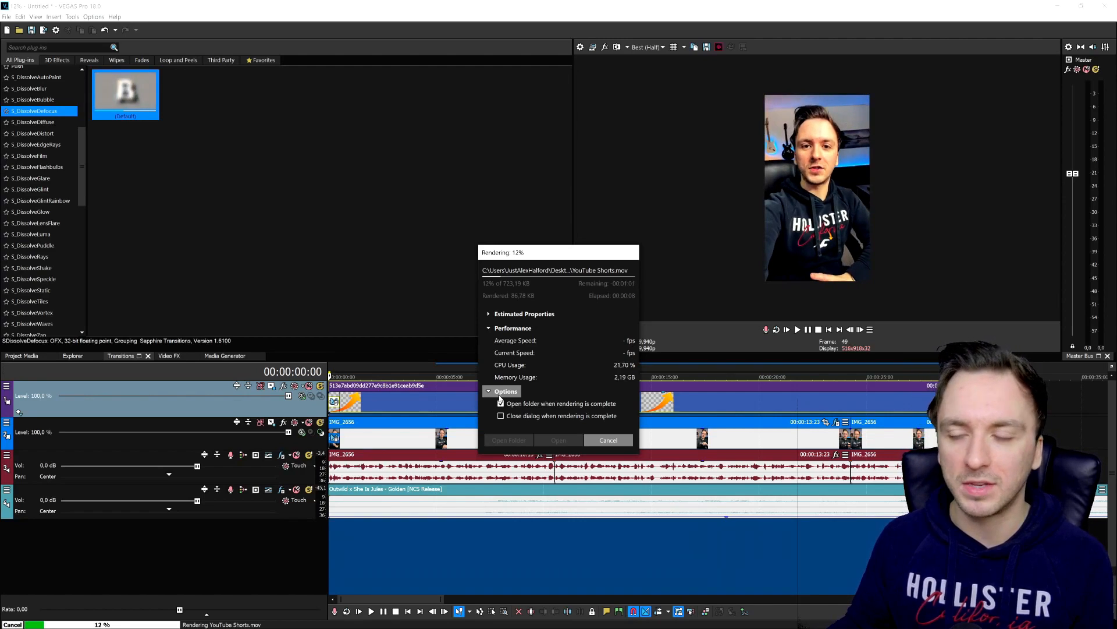
left_click(500, 402)
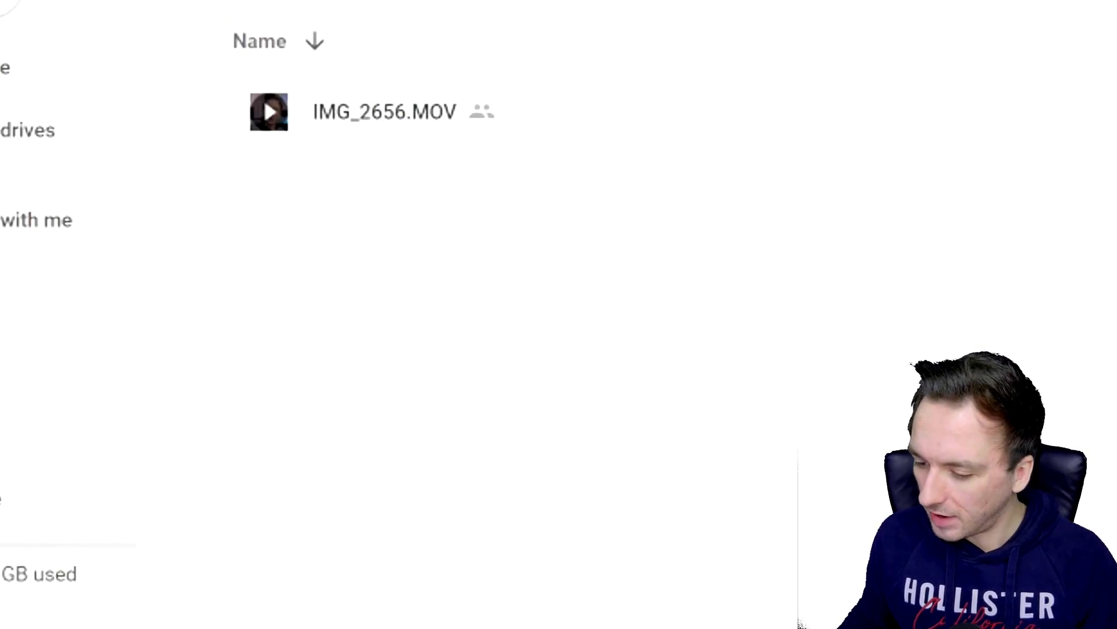
- Switch to Google Drive and upload the rendered video to the folder containing IMG_2656.MOV
left_click_drag(494, 290, 488, 285)
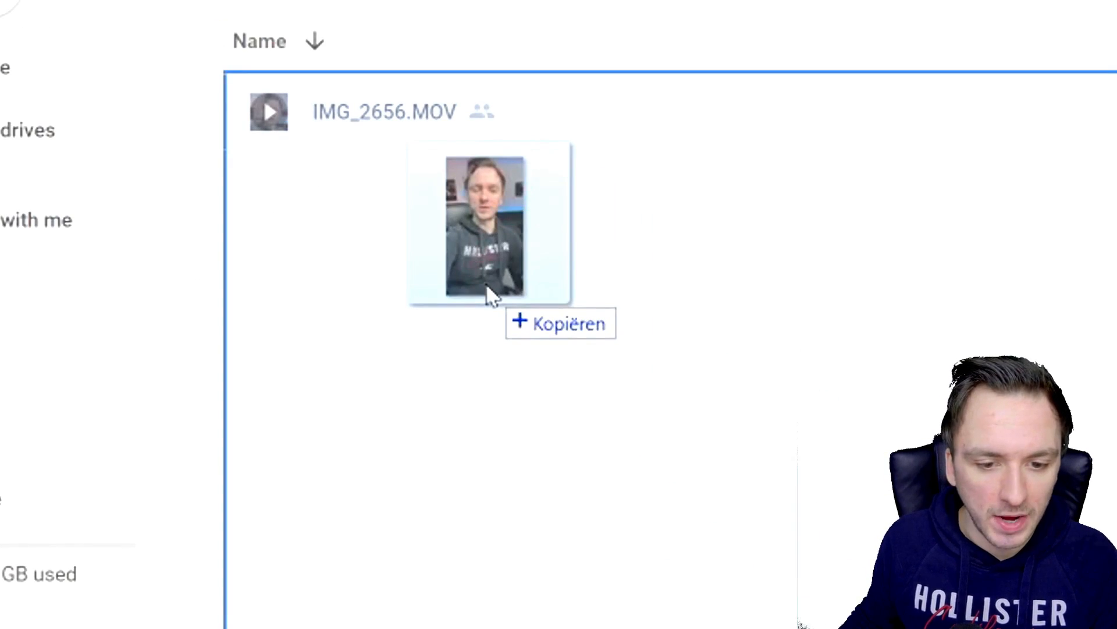